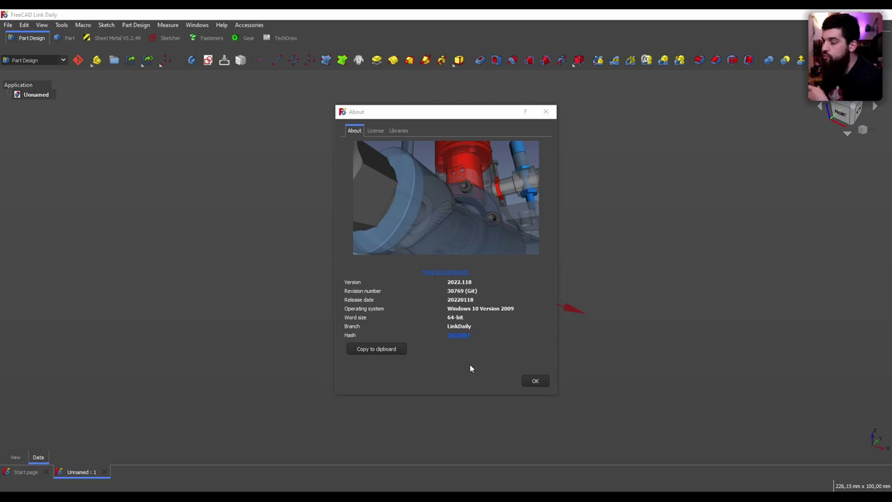
- Switch from FreeCAD to the Whiteboard showing the Exercise 17 bracket drawing
key("alt+Tab")
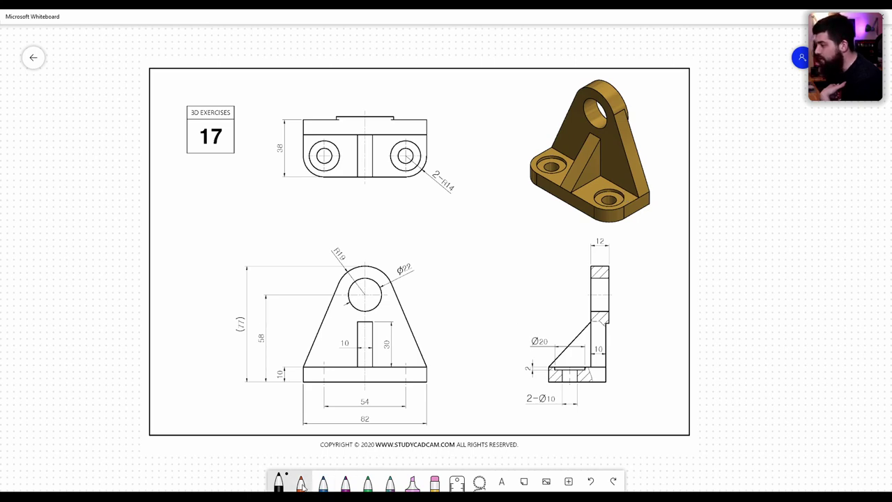
- Trace the bracket's upright, rib and base edges in the 3D view with blue ink
left_click(325, 484)
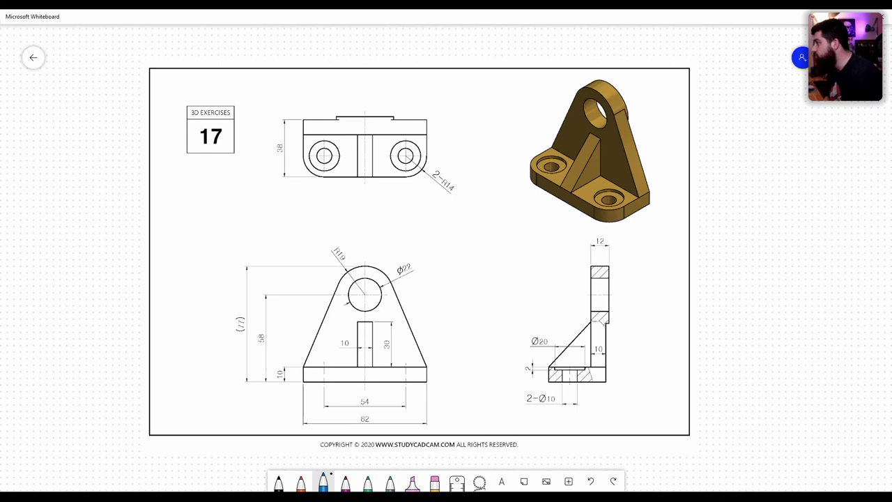
mouse_move(551, 144)
left_mouse_down()
mouse_move(577, 160)
mouse_move(581, 99)
mouse_move(552, 144)
left_mouse_up()
mouse_move(580, 90)
left_mouse_down()
mouse_move(618, 123)
mouse_move(634, 192)
left_mouse_up()
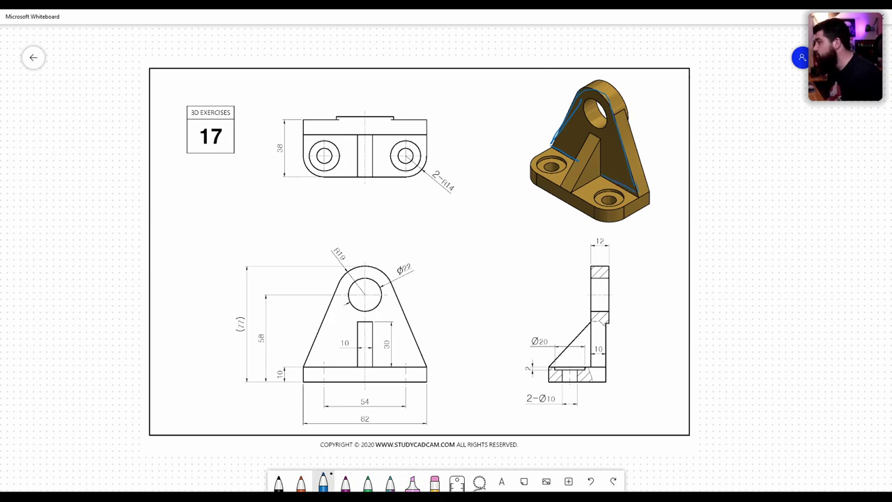
mouse_move(551, 145)
left_mouse_down()
mouse_move(531, 163)
mouse_move(557, 183)
mouse_move(651, 208)
left_mouse_up()
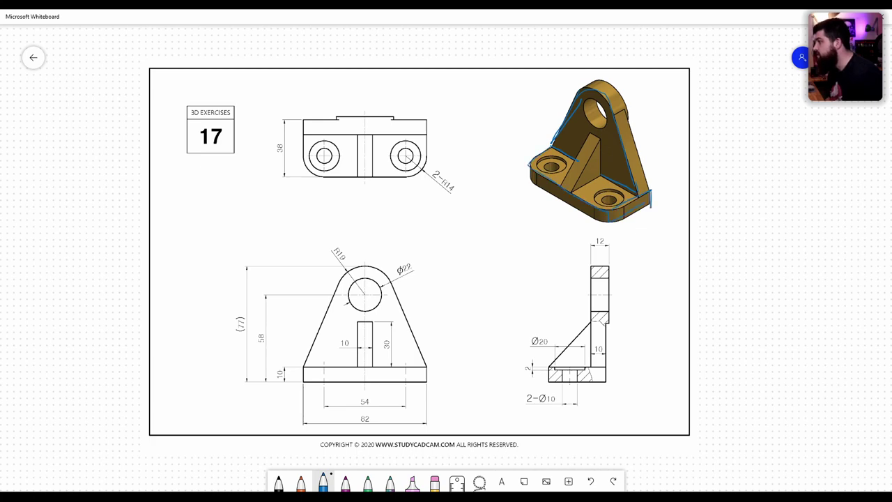
left_click_drag(528, 164, 528, 180)
left_click_drag(599, 219, 649, 206)
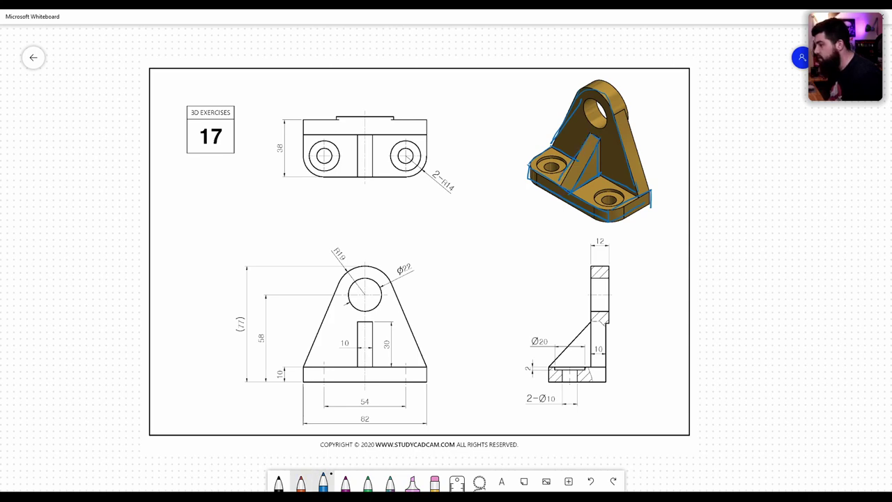
left_click(300, 481)
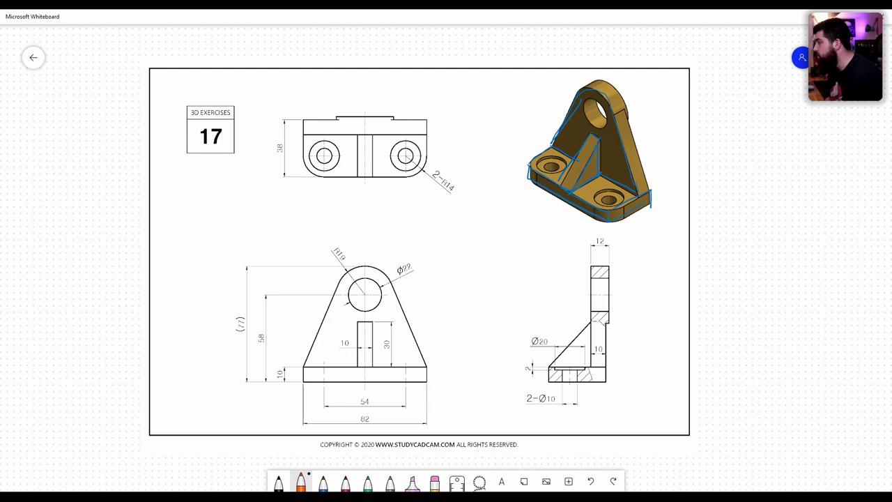
- Sketch orange construction-plane lines around the 3D bracket picture
mouse_move(510, 118)
left_mouse_down()
mouse_move(655, 205)
mouse_move(659, 91)
left_mouse_up()
left_click_drag(521, 38, 515, 117)
left_click_drag(527, 33, 659, 92)
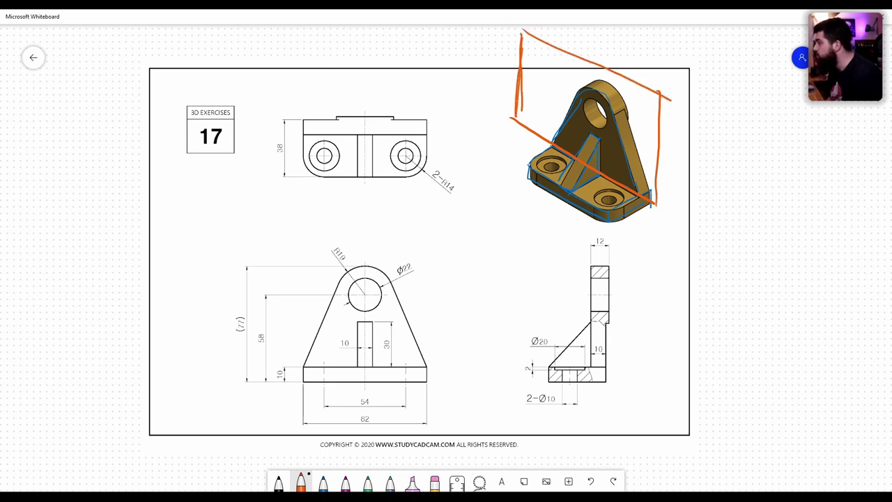
mouse_move(557, 192)
left_mouse_down()
mouse_move(508, 228)
mouse_move(494, 124)
left_mouse_up()
left_click_drag(499, 79, 503, 230)
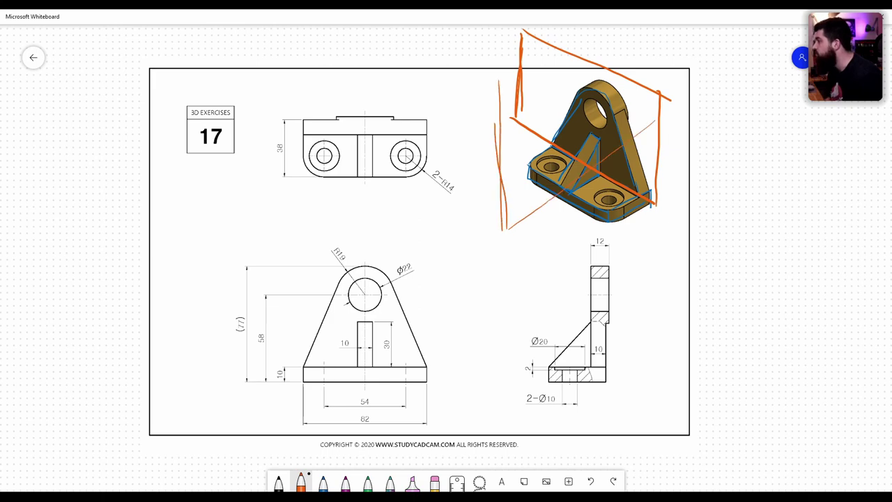
mouse_move(553, 62)
left_mouse_down()
mouse_move(619, 27)
mouse_move(648, 53)
mouse_move(502, 10)
left_mouse_up()
left_click_drag(630, 28, 634, 85)
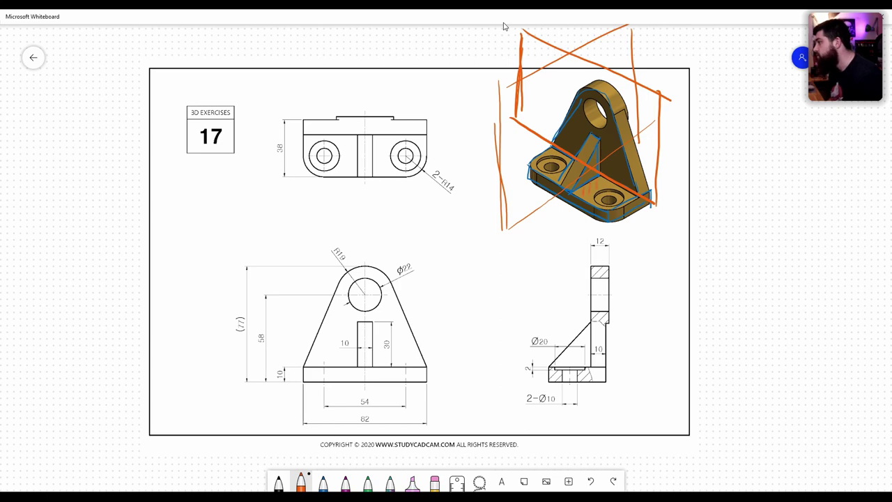
left_click_drag(588, 179, 589, 192)
mouse_move(548, 110)
left_mouse_down()
mouse_move(468, 162)
mouse_move(578, 242)
mouse_move(692, 176)
left_mouse_up()
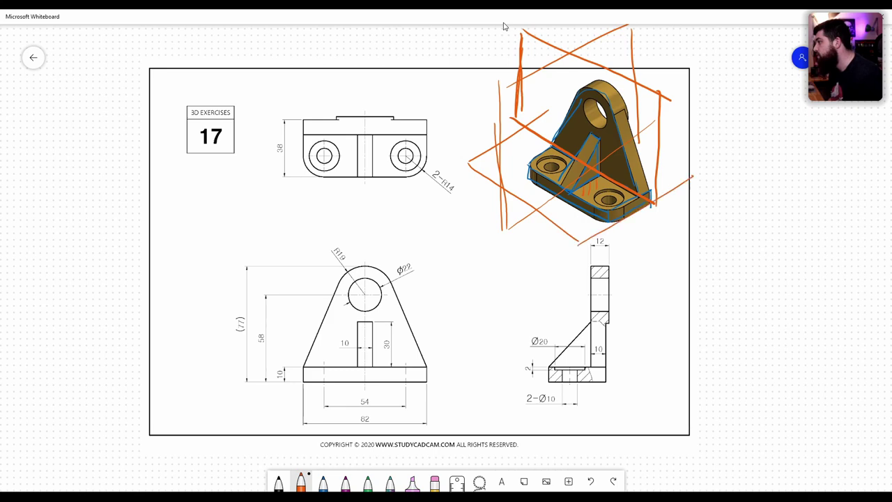
left_click_drag(558, 109, 677, 186)
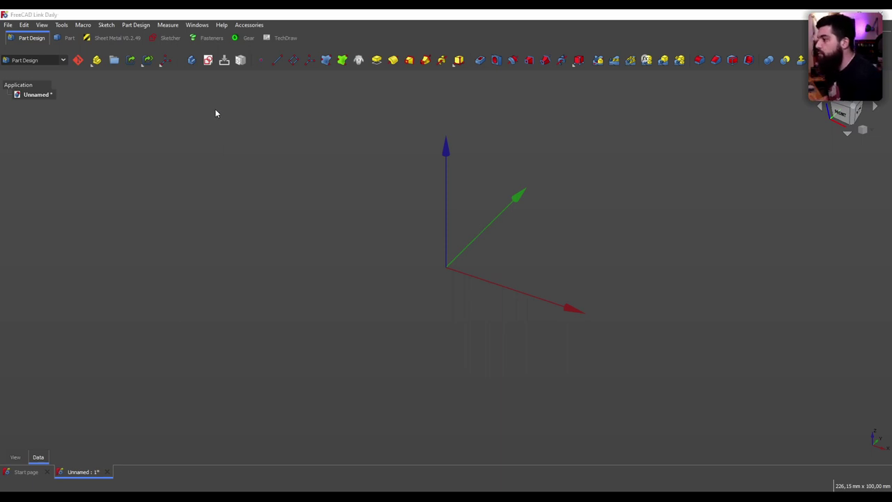
- Create a new body and attach a new sketch to the XZ_Plane
left_click(193, 61)
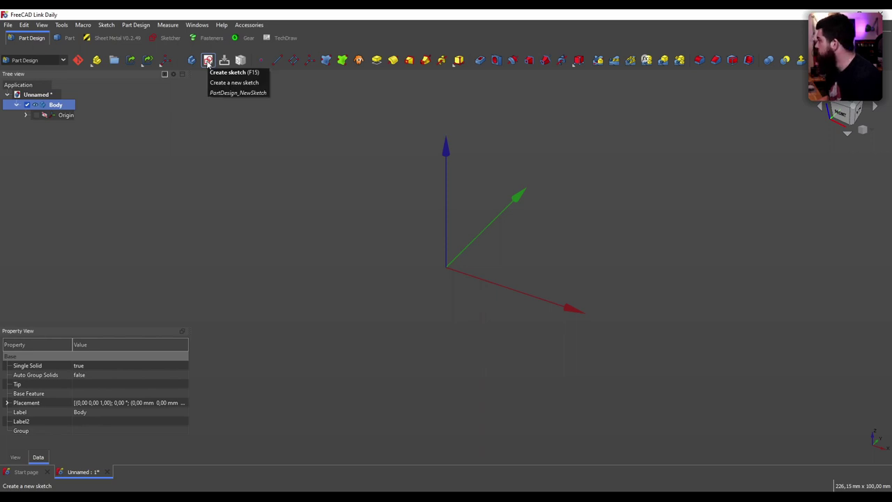
left_click(208, 61)
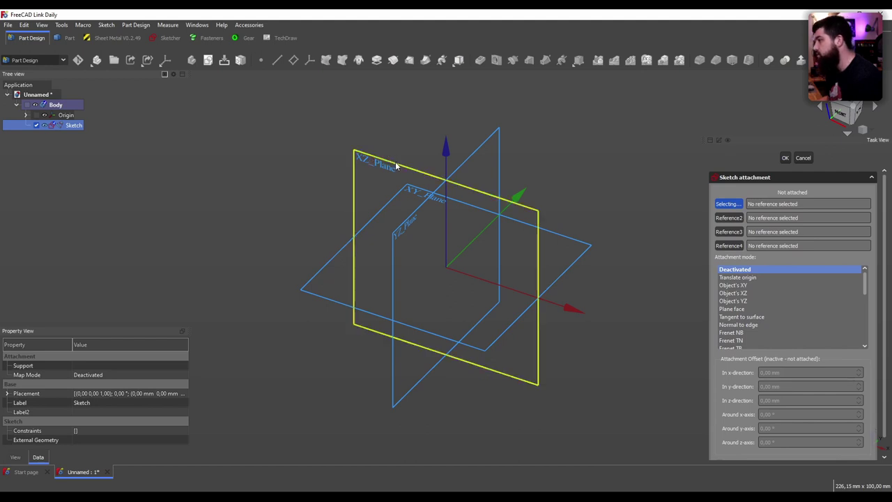
left_click(395, 166)
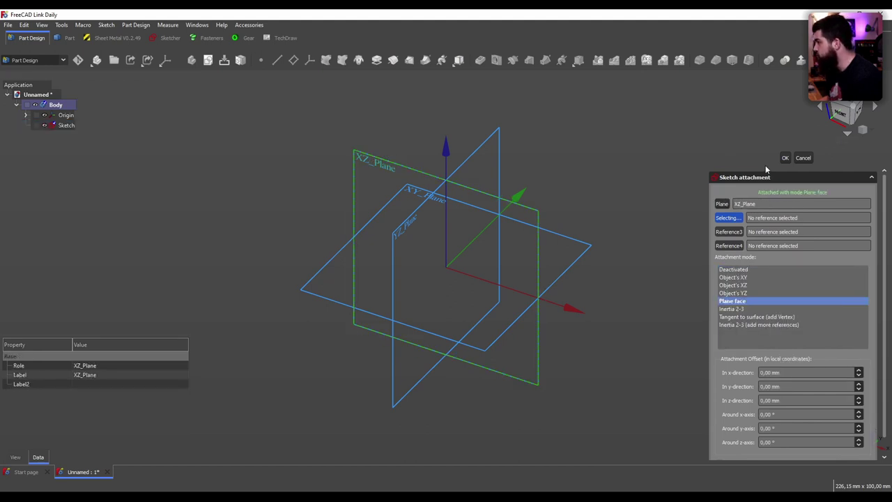
left_click(786, 158)
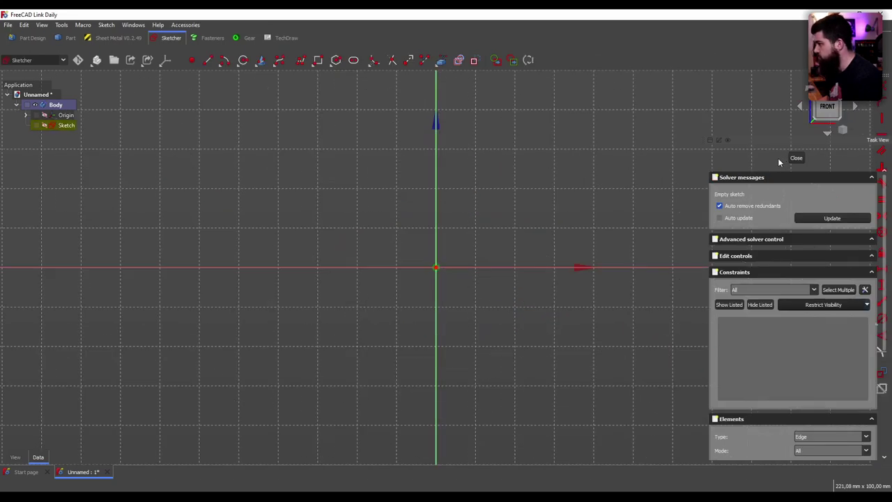
- Draw a horizontal base line on the X axis and two inward-slanting side lines
scroll(432, 145, "up", 2)
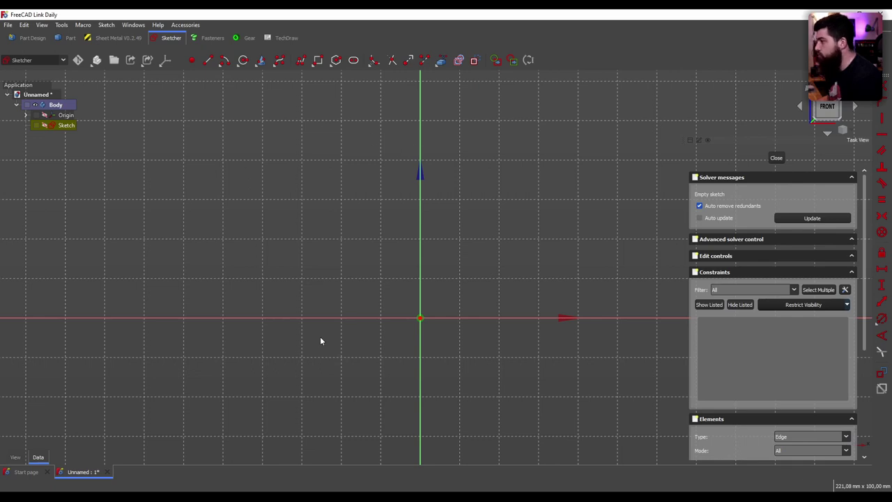
left_click(207, 62)
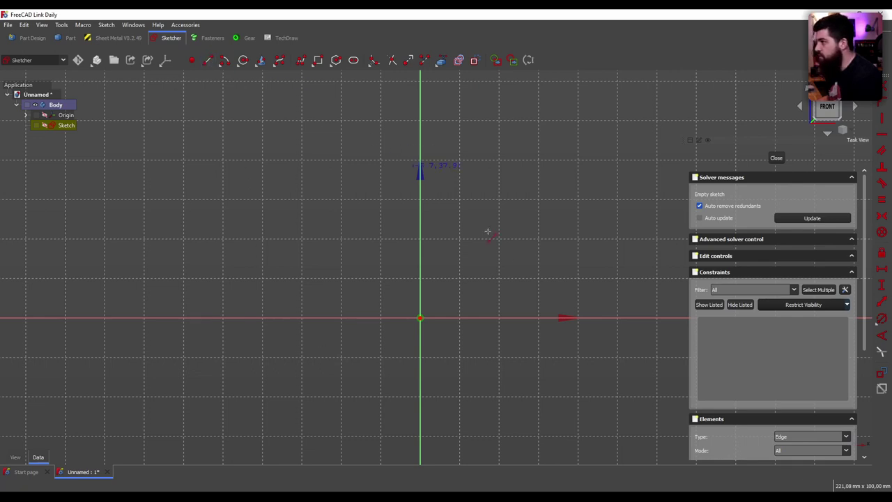
left_click(562, 318)
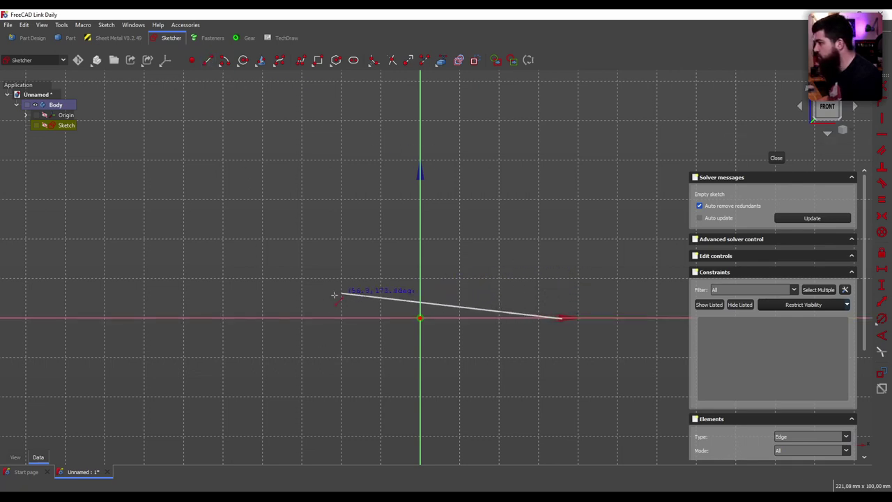
left_click(264, 318)
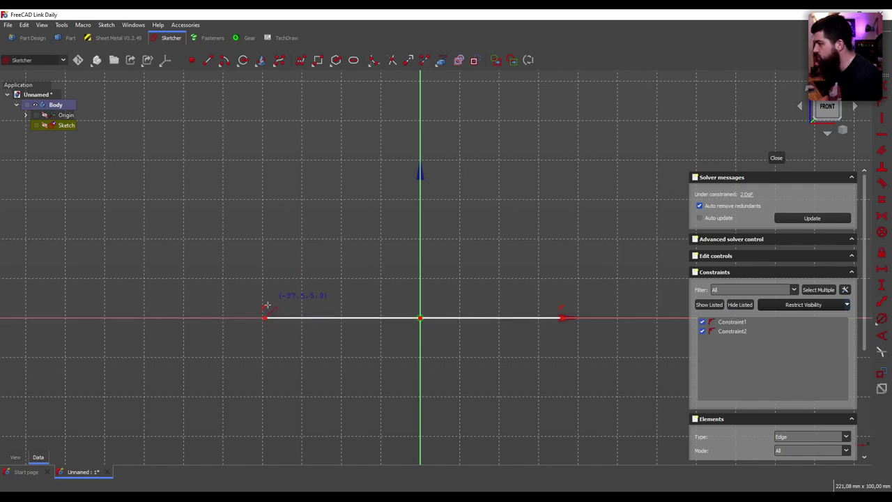
left_click(343, 153)
left_click(504, 154)
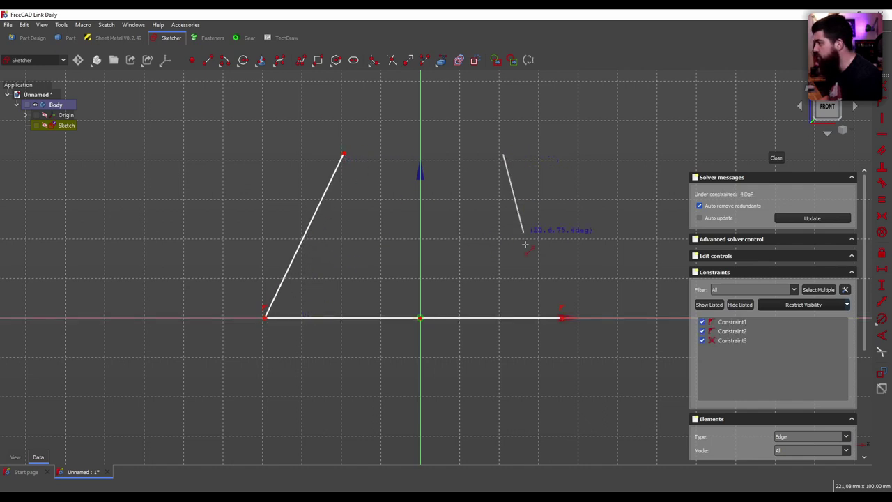
left_click(562, 318)
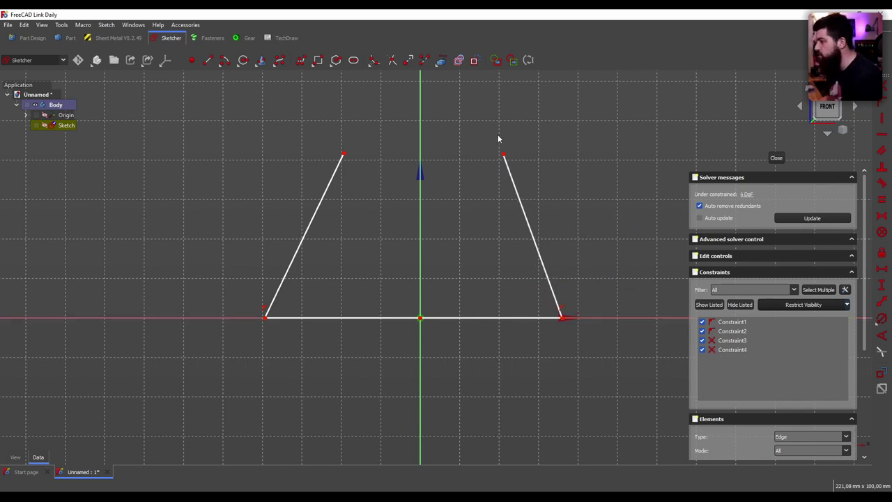
left_click_drag(504, 155, 486, 155)
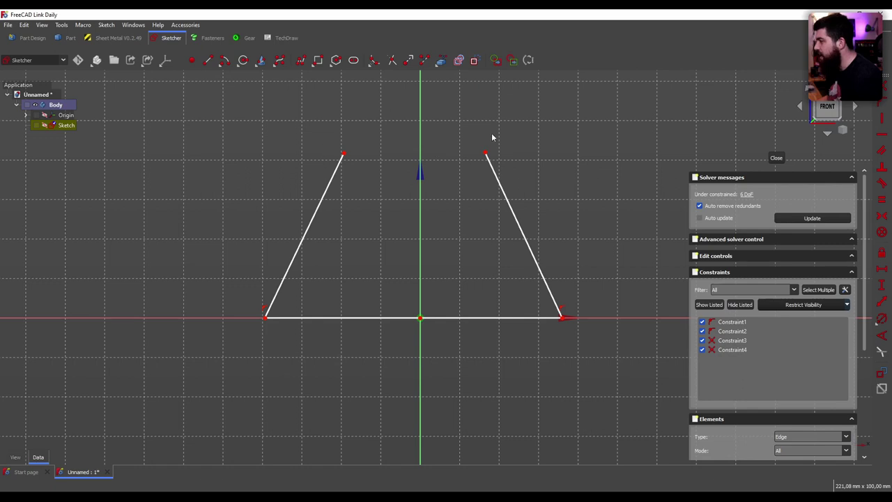
- Draw a top arc centred on the vertical axis joining the side lines' top ends
left_click(225, 62)
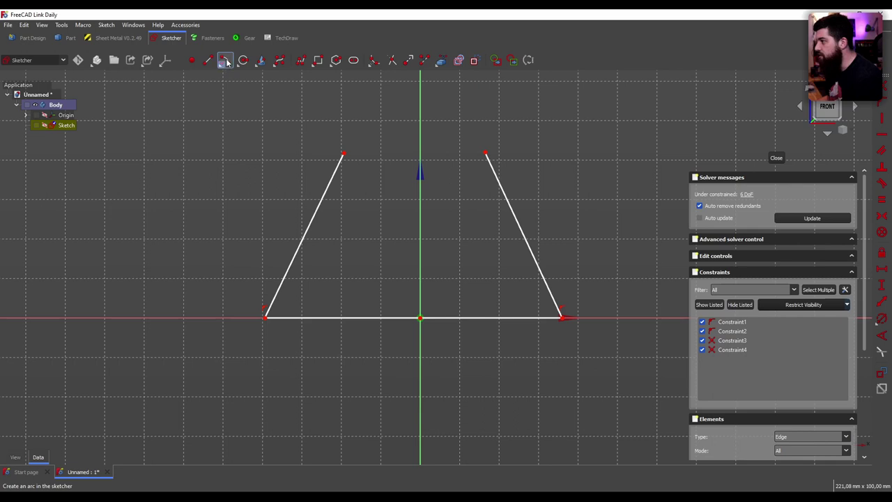
left_click(420, 193)
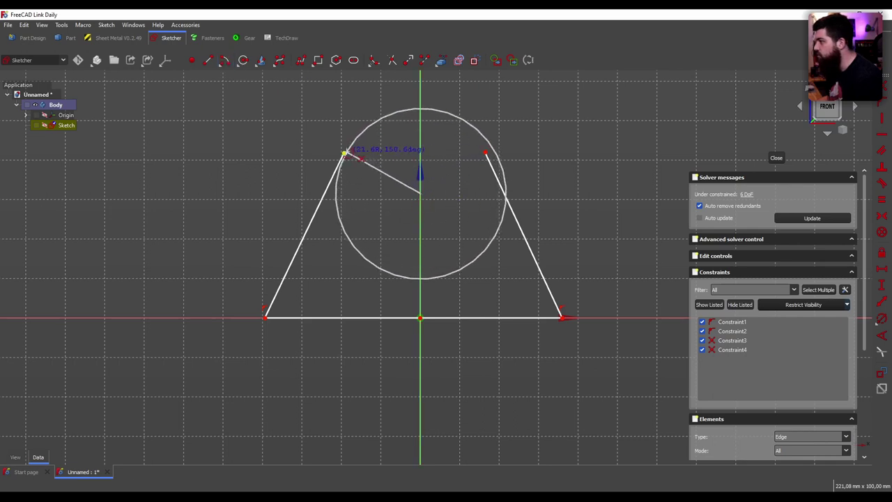
left_click(343, 152)
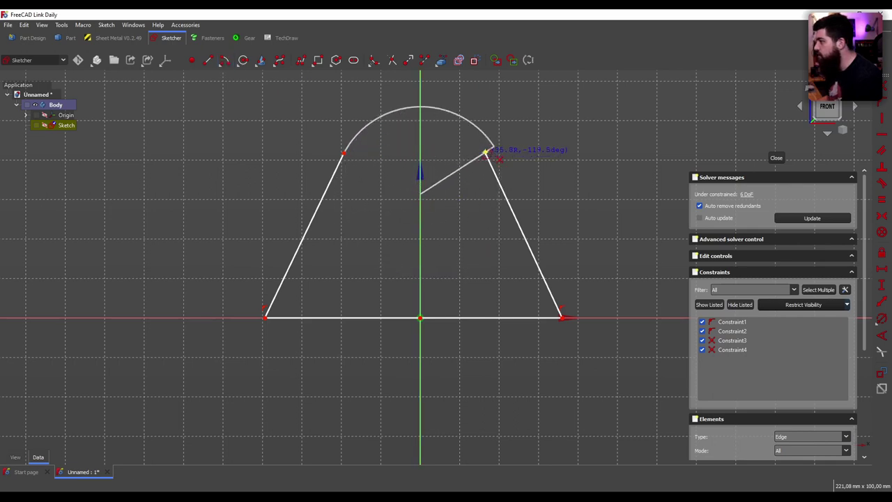
left_click(487, 152)
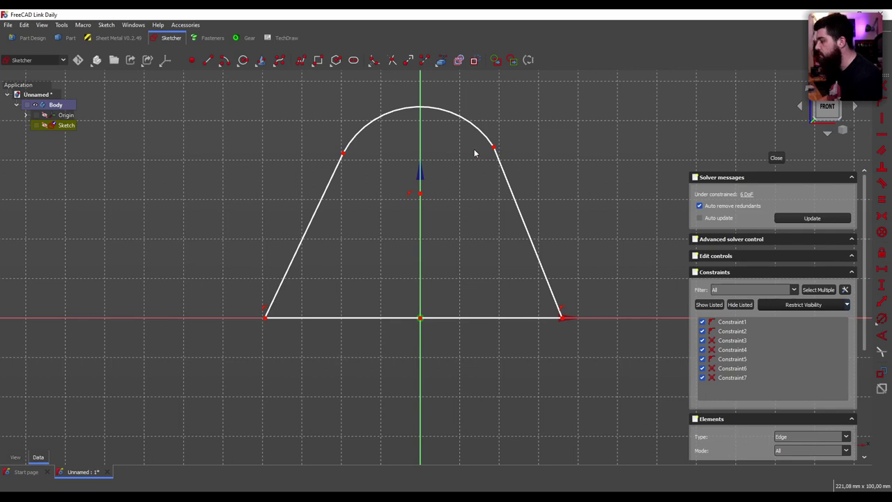
mouse_move(474, 149)
left_mouse_down()
mouse_move(398, 144)
mouse_move(337, 158)
mouse_move(346, 152)
left_mouse_up()
- Make the top arc tangent to both the left and right slanted sides
left_click(338, 145)
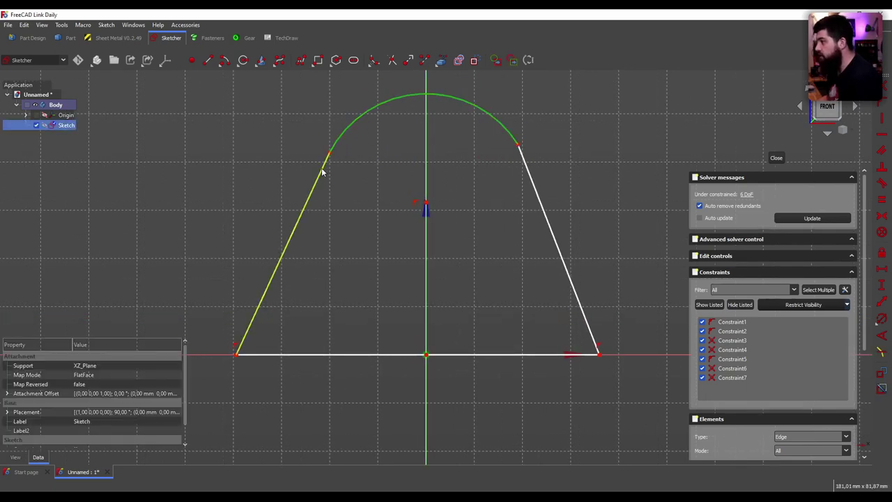
left_click(321, 169)
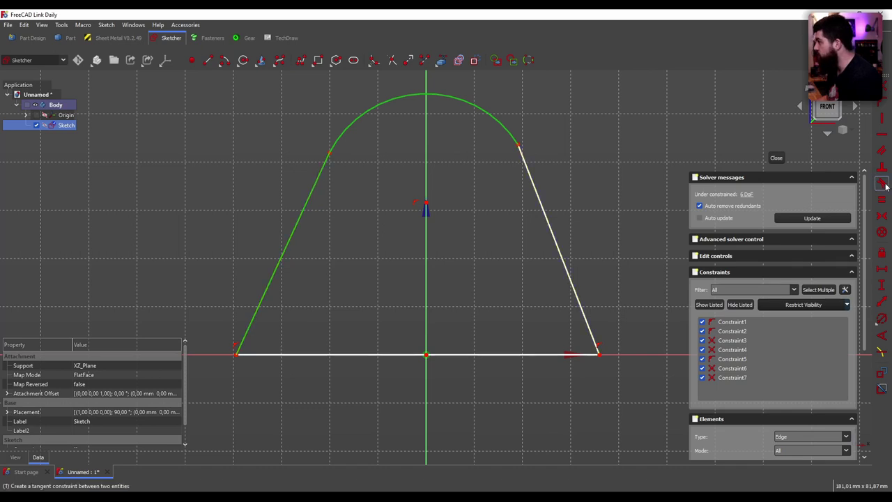
left_click(665, 180)
left_click(496, 124)
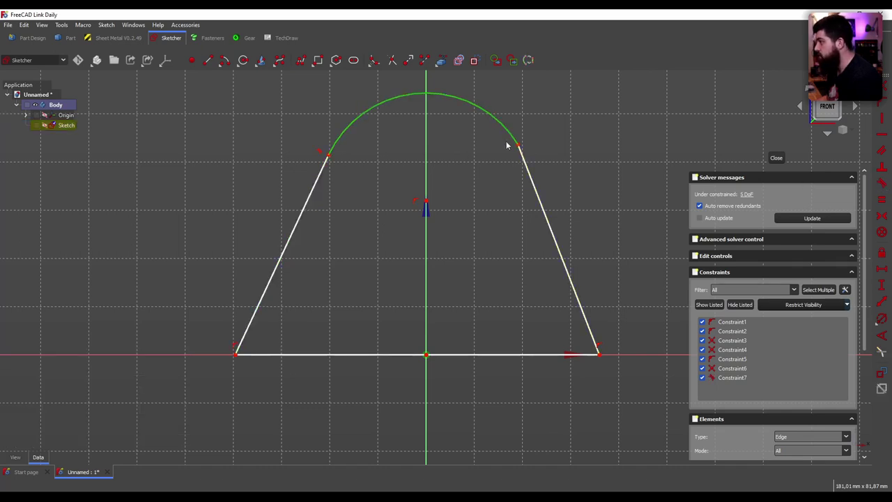
left_click(527, 171)
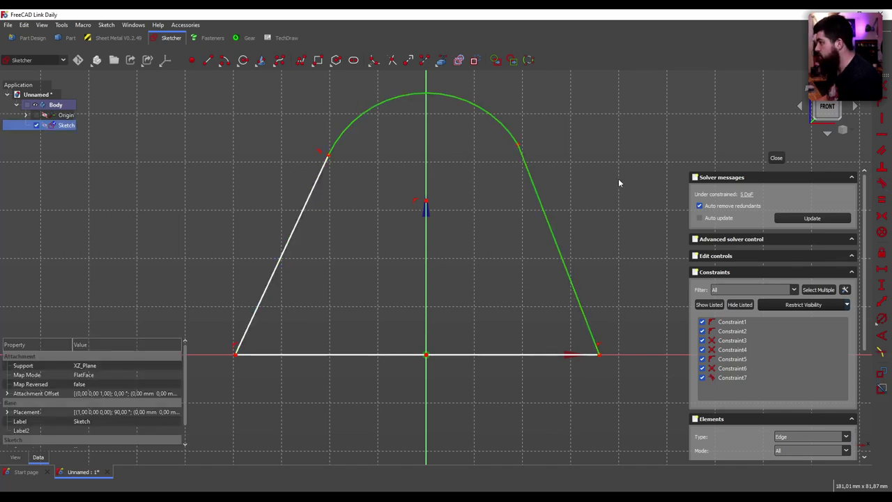
left_click(881, 182)
mouse_move(331, 153)
left_mouse_down()
mouse_move(340, 186)
mouse_move(323, 173)
mouse_move(362, 154)
mouse_move(346, 166)
mouse_move(352, 154)
mouse_move(326, 153)
mouse_move(337, 155)
left_mouse_up()
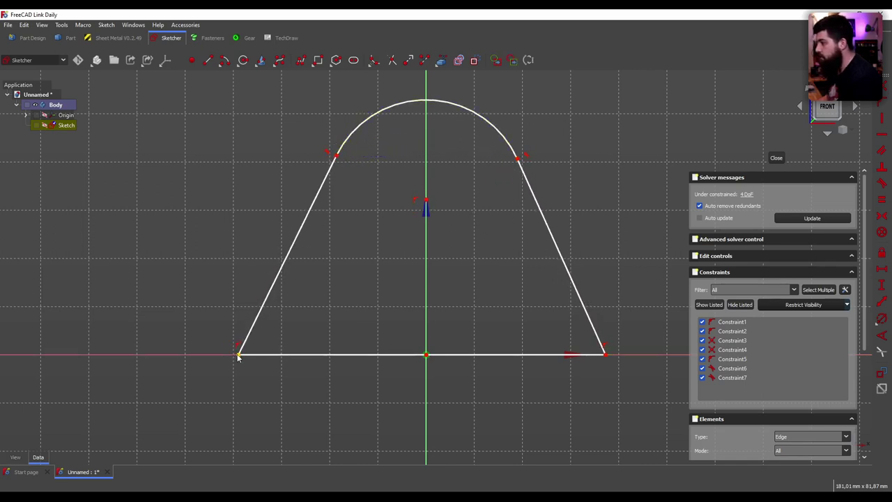
- Constrain the two base endpoints symmetric about the vertical axis and test the reshaping
mouse_move(239, 354)
left_mouse_down()
mouse_move(288, 354)
mouse_move(249, 354)
left_mouse_up()
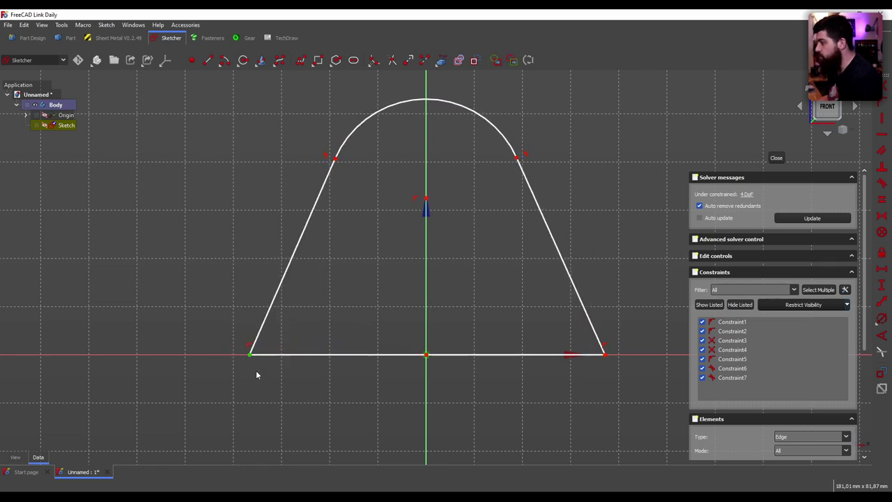
left_click(256, 374)
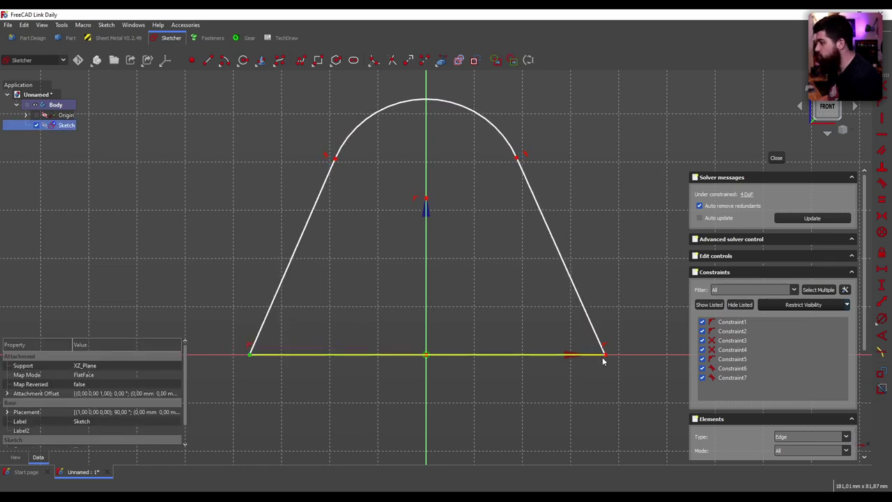
left_click(427, 343)
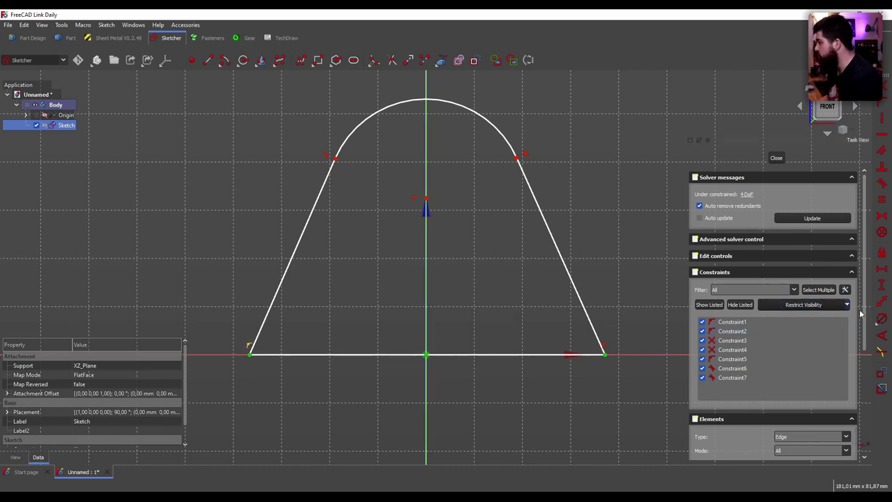
left_click(883, 218)
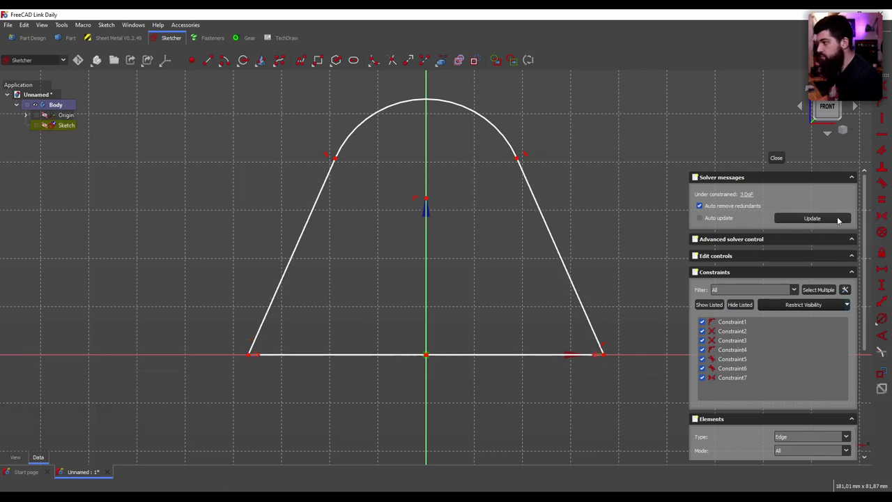
left_click(592, 355)
left_click(426, 355)
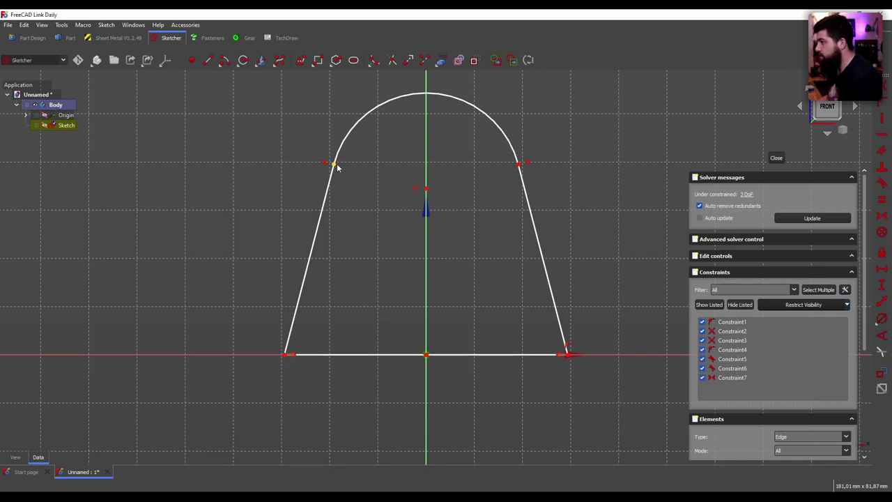
left_click_drag(334, 166, 332, 165)
left_click_drag(287, 359, 272, 355)
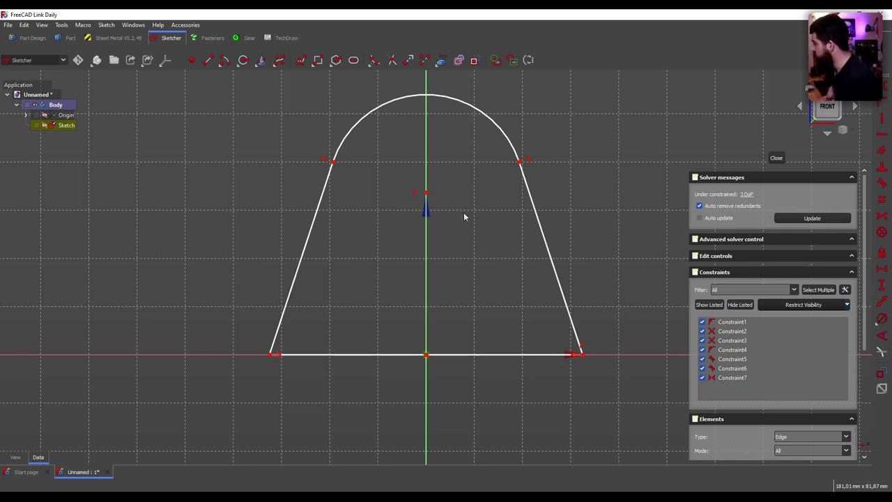
left_click(485, 119)
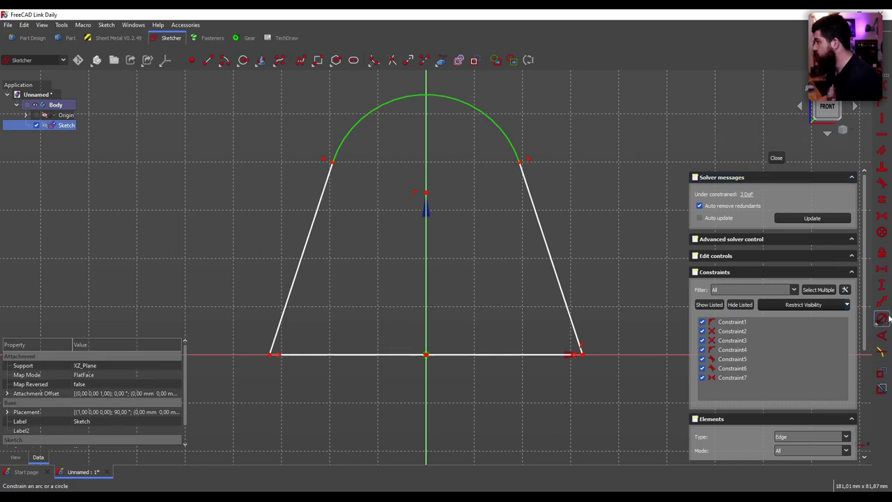
- Give the top arc a 19 mm radius dimension
left_click(883, 321)
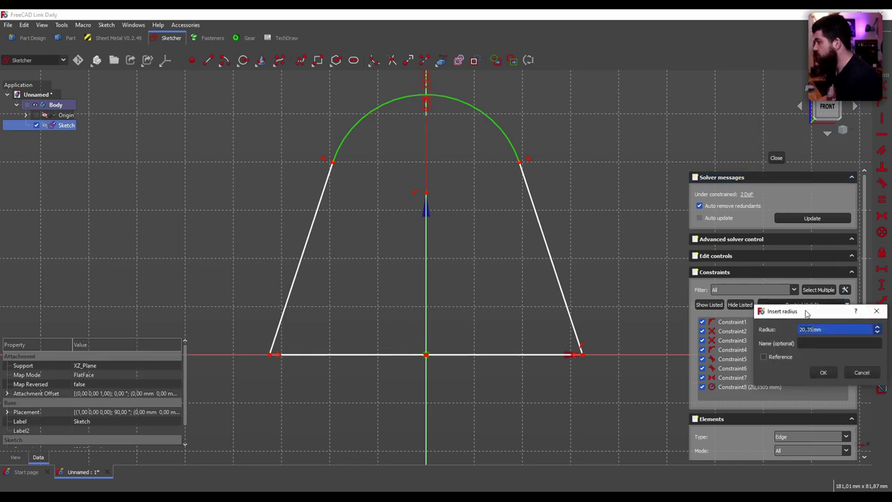
mouse_move(803, 312)
left_mouse_down()
mouse_move(618, 138)
mouse_move(631, 157)
left_mouse_up()
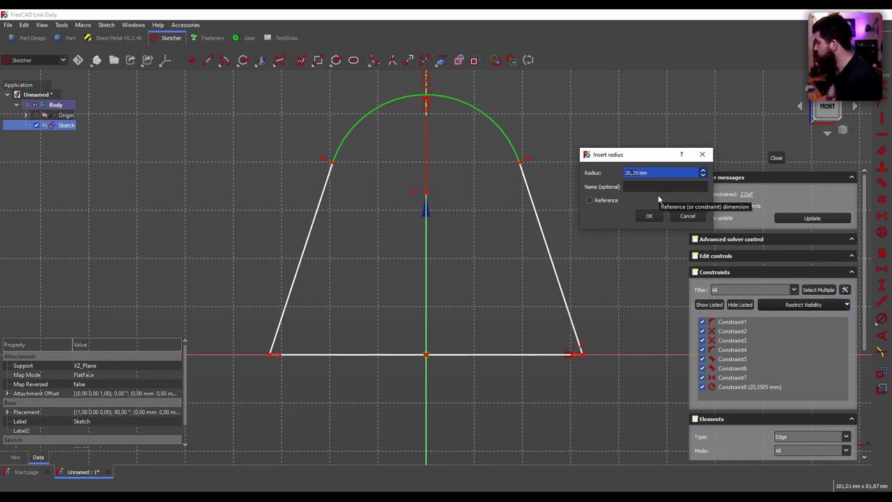
type("19")
key("Return")
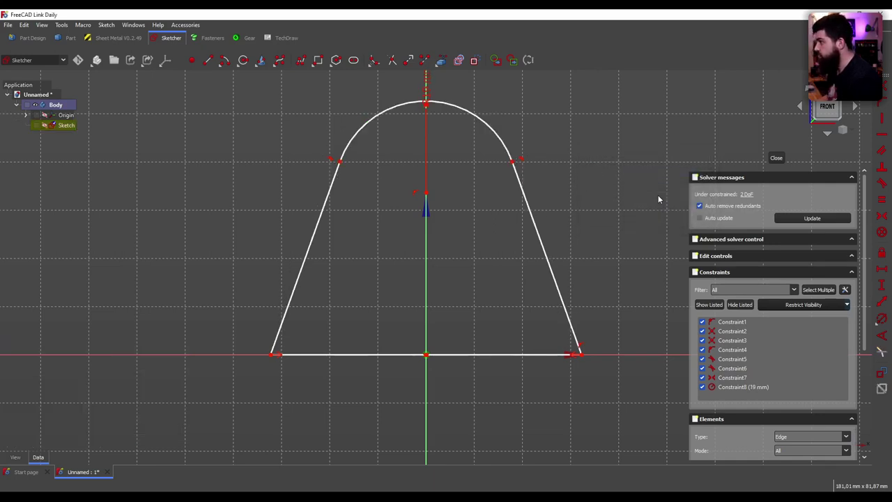
left_click_drag(430, 86, 522, 96)
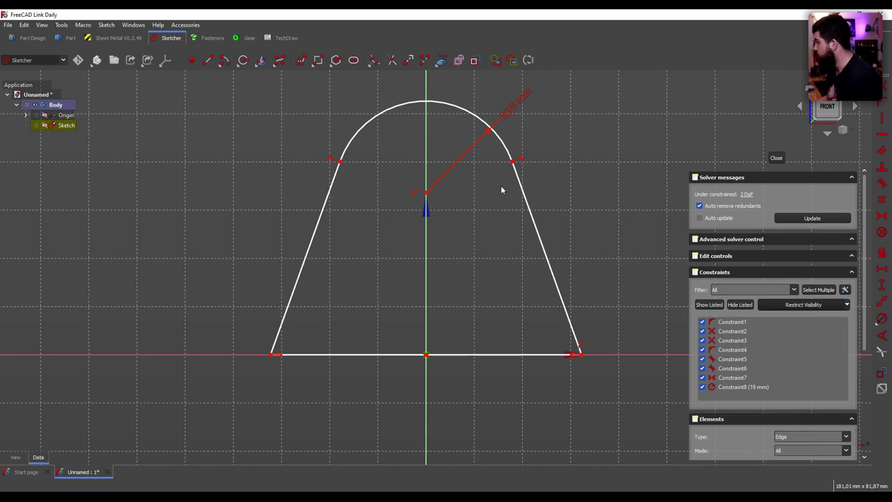
left_click(426, 194)
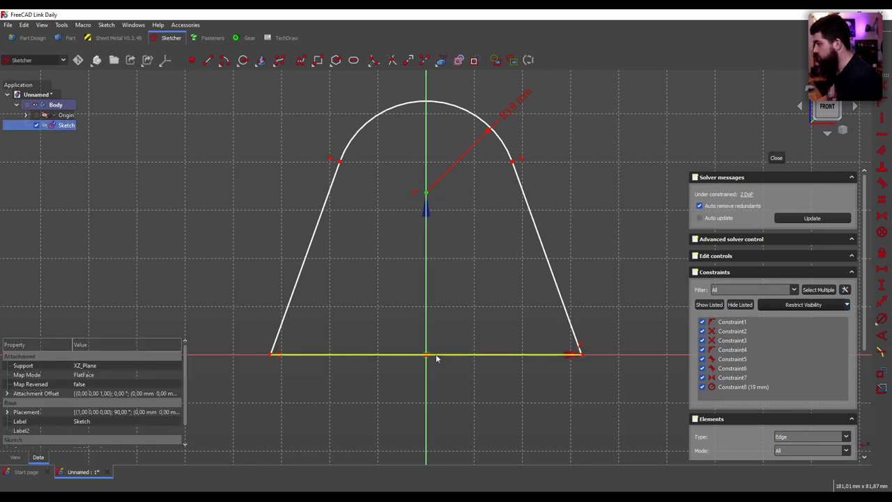
- Set the arc centre's height above the origin to 48 mm
left_click(882, 286)
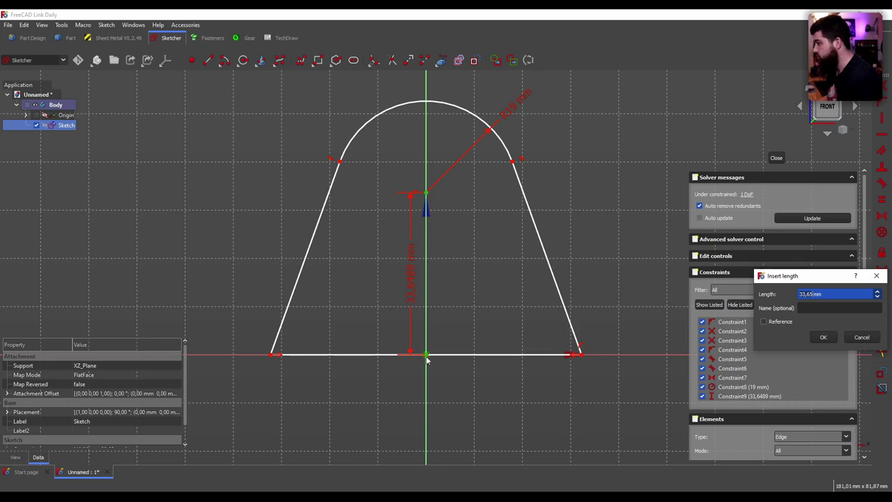
type("48mm")
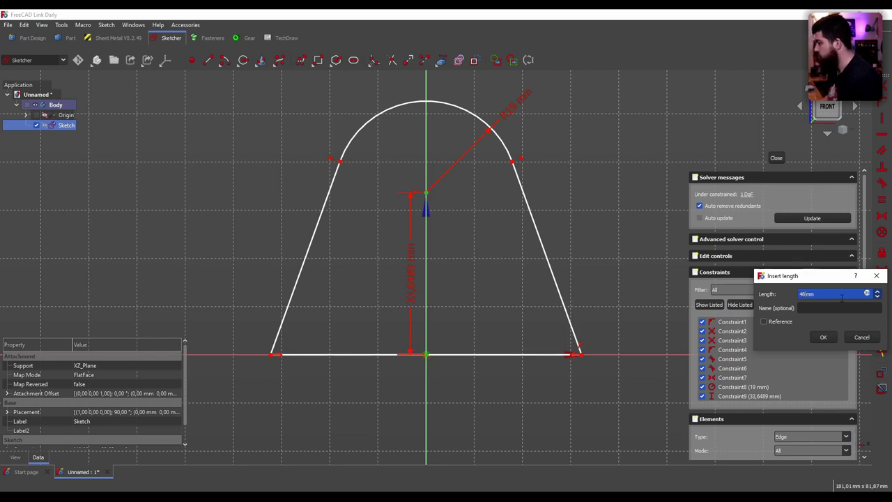
key("Return")
scroll(452, 223, "down", 2)
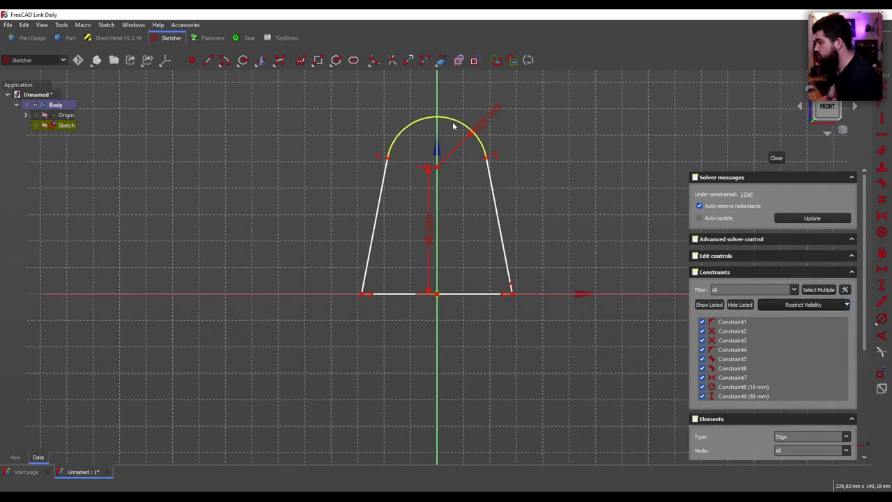
scroll(454, 123, "up", 2)
left_click(540, 380)
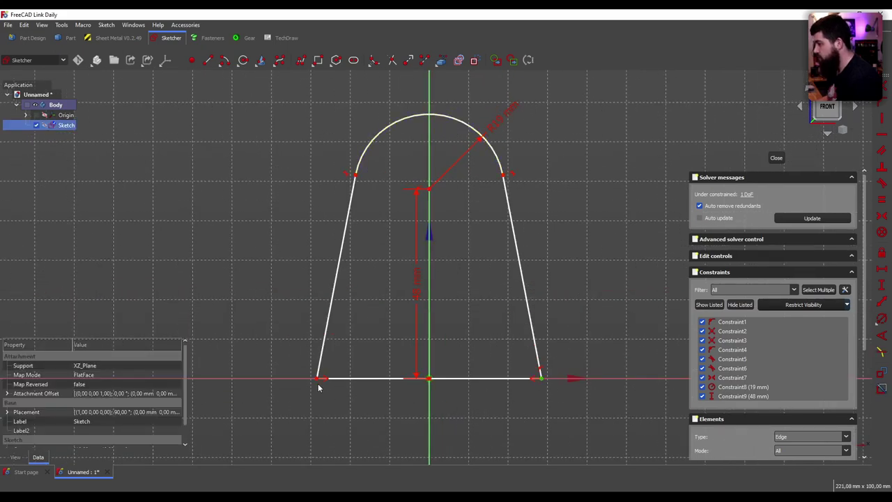
left_click(317, 379)
- Dimension the base width at 82 mm, leaving zero degrees of freedom
left_click(880, 270)
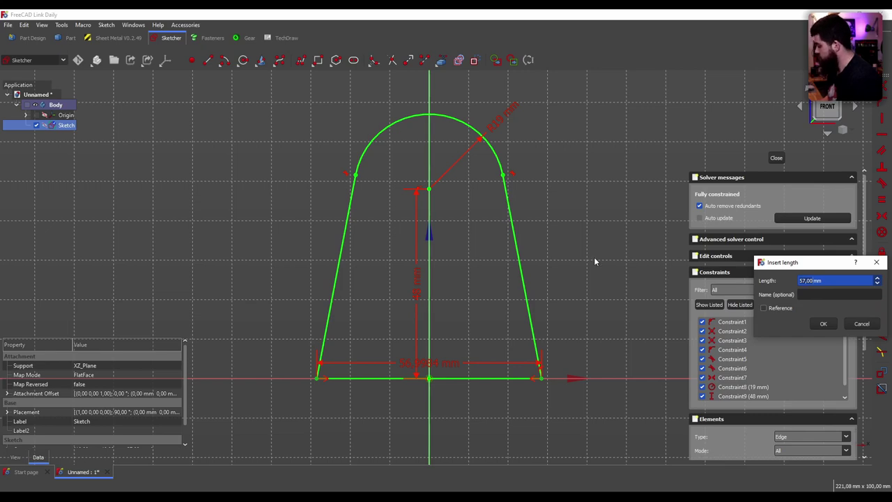
type("82")
key("Return")
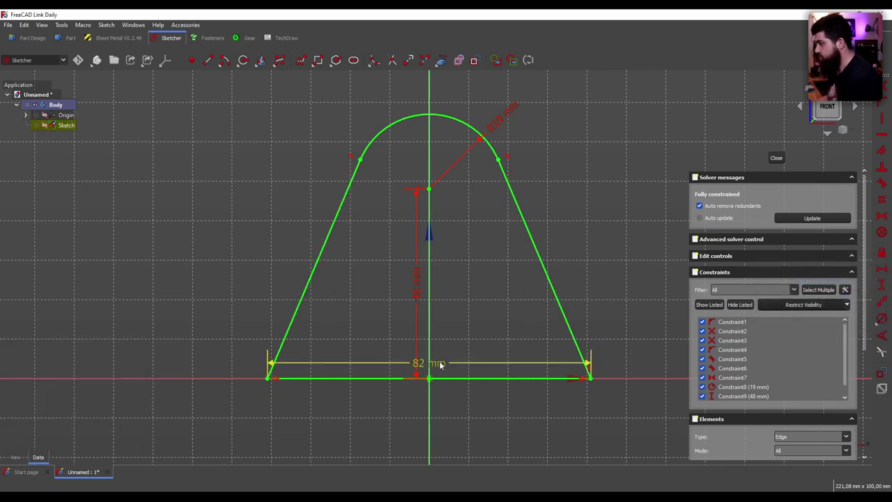
left_click_drag(440, 365, 488, 362)
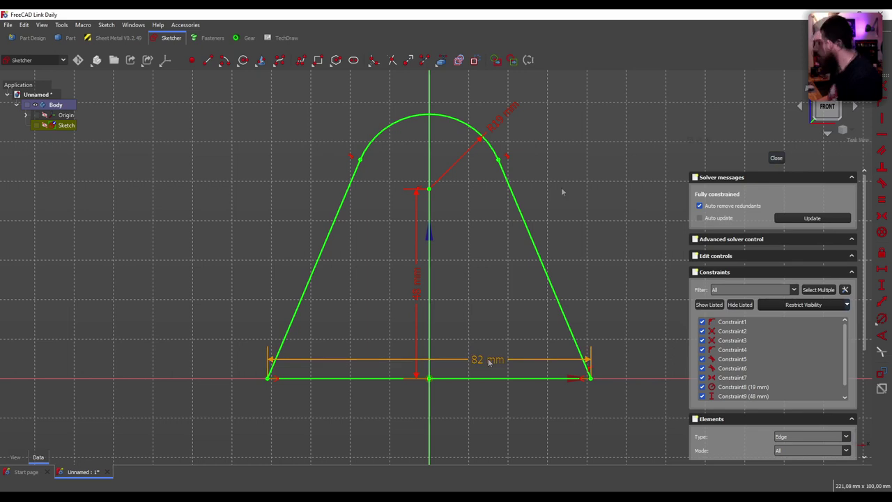
- Close the sketch and pad the profile 10 mm into a solid plate
left_click(776, 159)
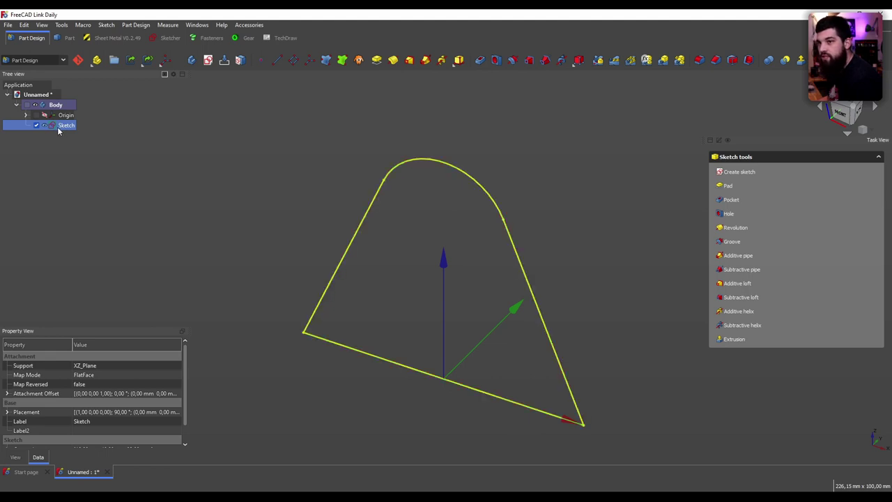
left_click(376, 60)
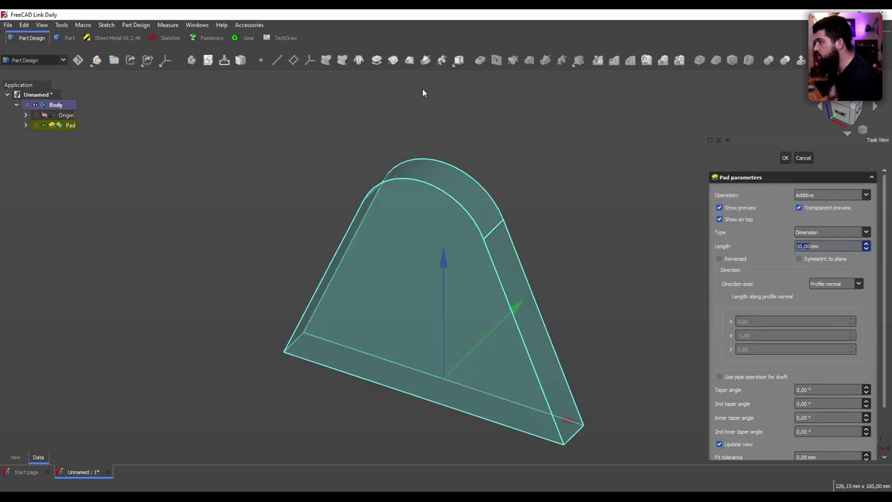
mouse_move(424, 100)
middle_mouse_down()
mouse_move(477, 349)
mouse_move(469, 305)
middle_mouse_up()
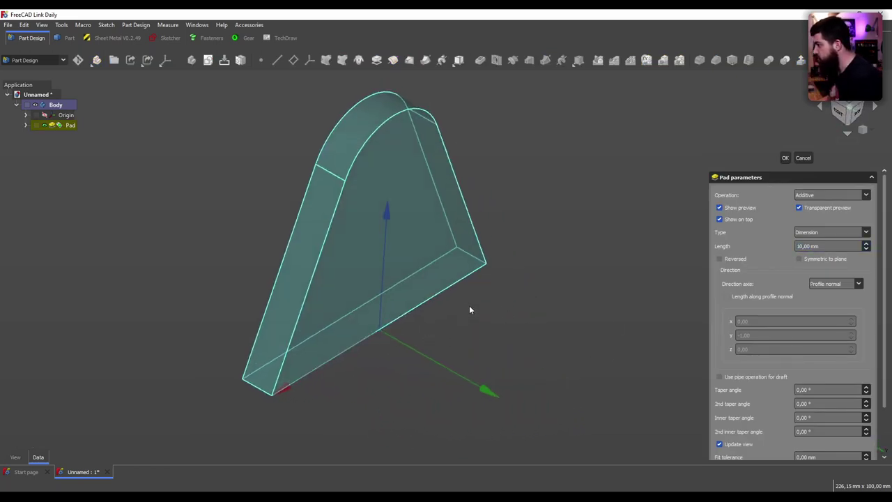
mouse_move(529, 237)
middle_mouse_down()
mouse_move(384, 334)
mouse_move(285, 333)
mouse_move(540, 360)
mouse_move(617, 324)
mouse_move(572, 323)
mouse_move(593, 318)
middle_mouse_up()
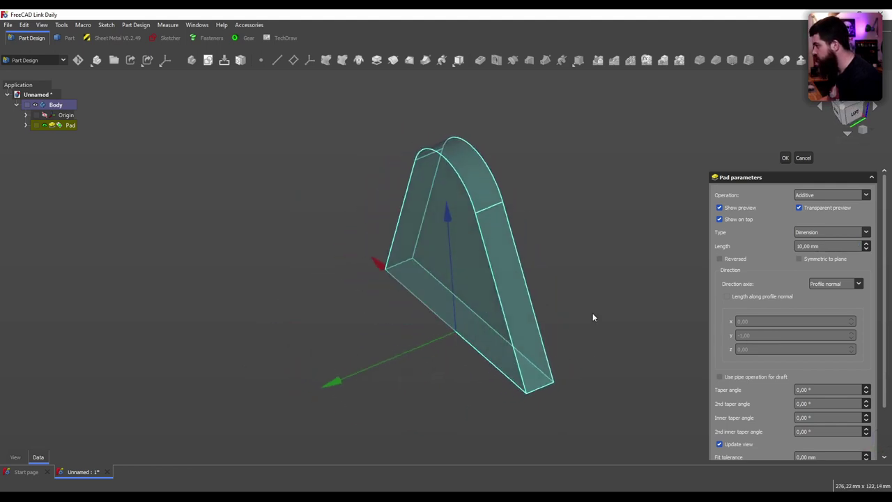
mouse_move(674, 211)
middle_mouse_down()
mouse_move(580, 263)
mouse_move(458, 263)
mouse_move(430, 367)
mouse_move(450, 329)
mouse_move(432, 348)
mouse_move(536, 346)
mouse_move(391, 367)
mouse_move(474, 358)
mouse_move(537, 291)
mouse_move(376, 341)
mouse_move(554, 344)
mouse_move(250, 346)
mouse_move(490, 328)
mouse_move(473, 349)
mouse_move(512, 325)
mouse_move(583, 244)
mouse_move(525, 238)
middle_mouse_up()
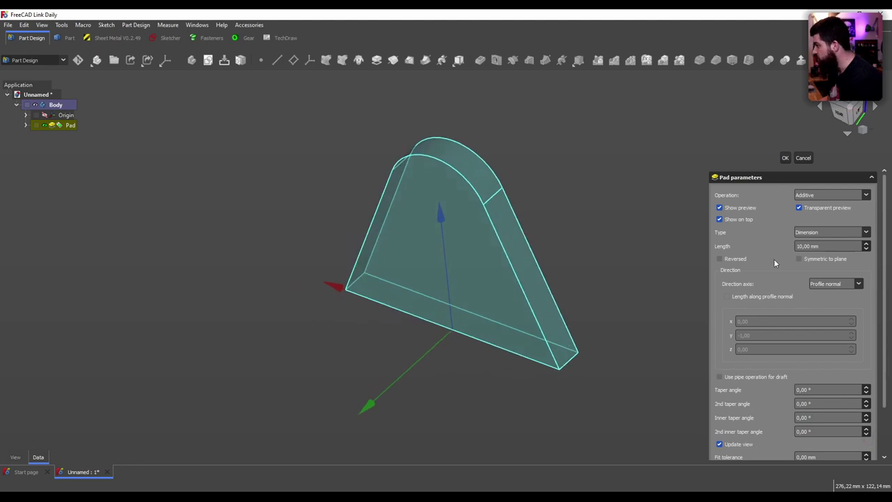
left_click(785, 158)
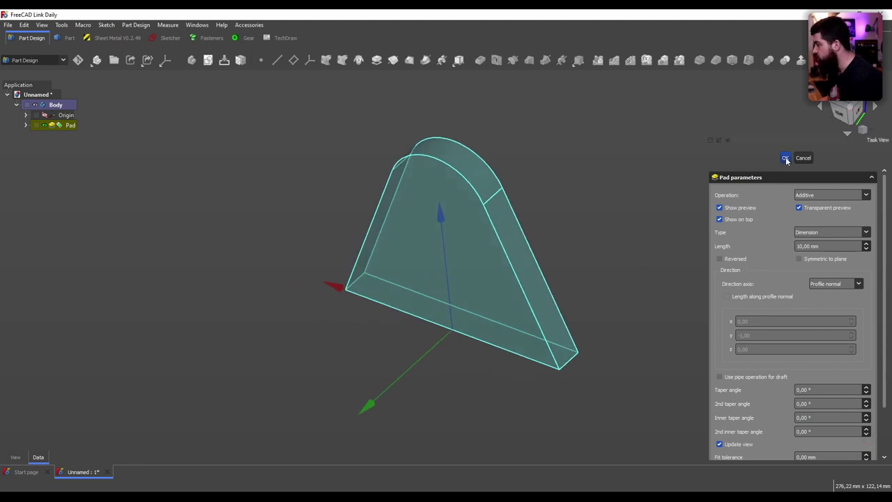
left_click(785, 158)
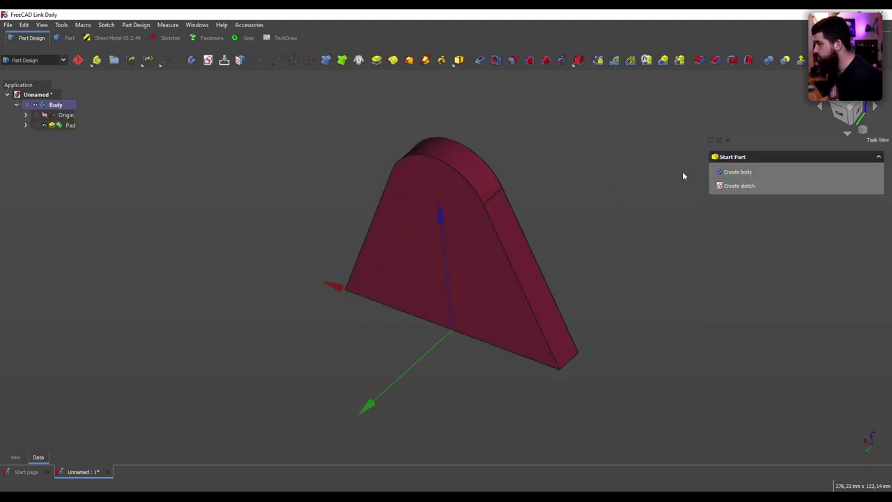
mouse_move(557, 259)
middle_mouse_down()
mouse_move(370, 314)
mouse_move(333, 296)
mouse_move(509, 288)
mouse_move(647, 319)
mouse_move(506, 335)
mouse_move(478, 227)
mouse_move(369, 355)
mouse_move(581, 358)
mouse_move(539, 165)
mouse_move(601, 202)
mouse_move(513, 243)
mouse_move(655, 311)
mouse_move(529, 344)
mouse_move(483, 274)
middle_mouse_up()
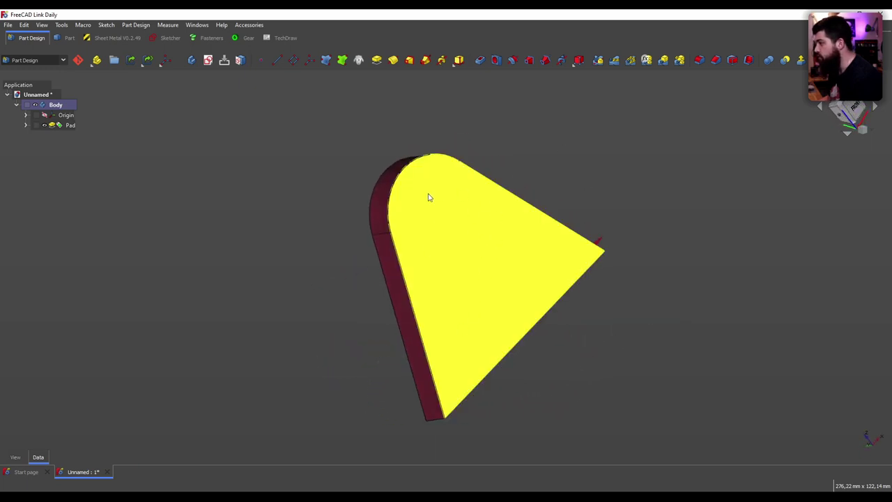
mouse_move(451, 219)
middle_mouse_down()
mouse_move(418, 304)
mouse_move(609, 285)
mouse_move(577, 207)
middle_mouse_up()
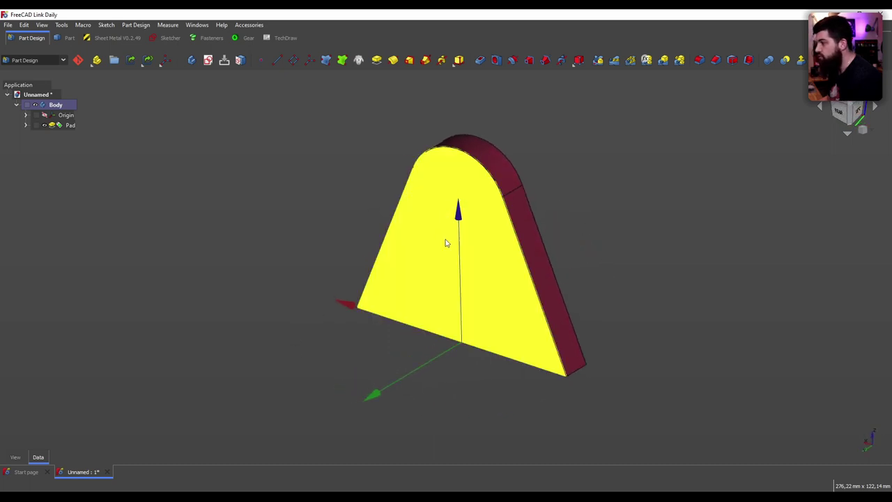
- Create Sketch001 attached to the XZ_Plane and open it empty in the Sketcher
left_click(208, 62)
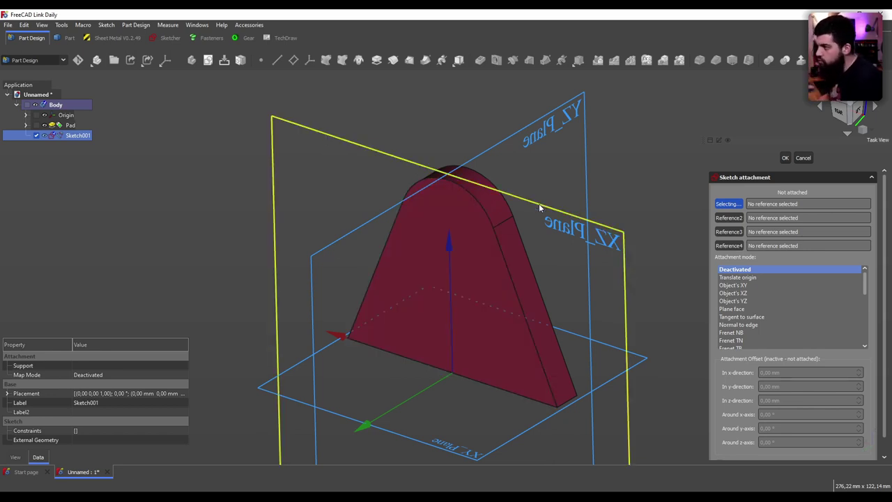
scroll(515, 207, "down", 3)
scroll(536, 213, "up", 2)
scroll(533, 216, "up", 1)
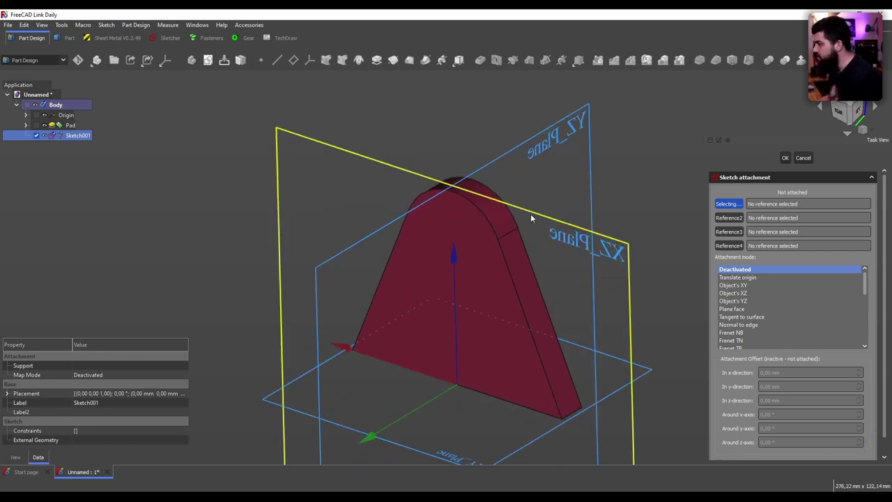
left_click(540, 217)
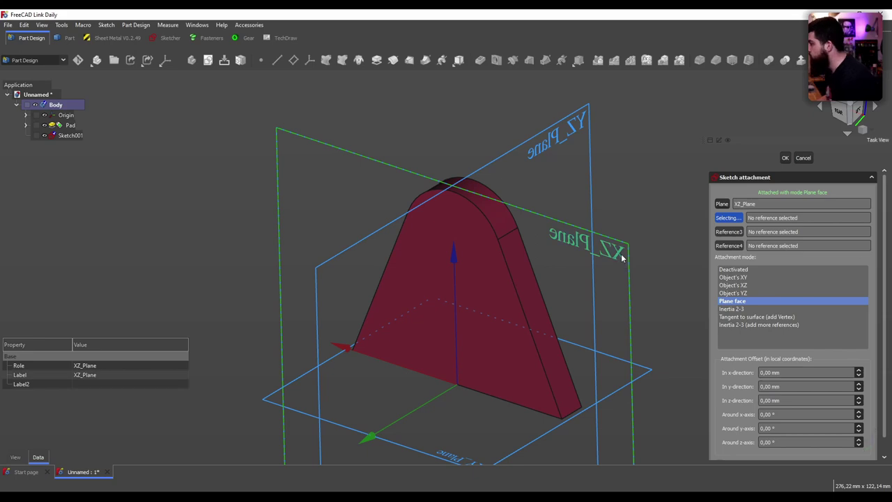
left_click(785, 159)
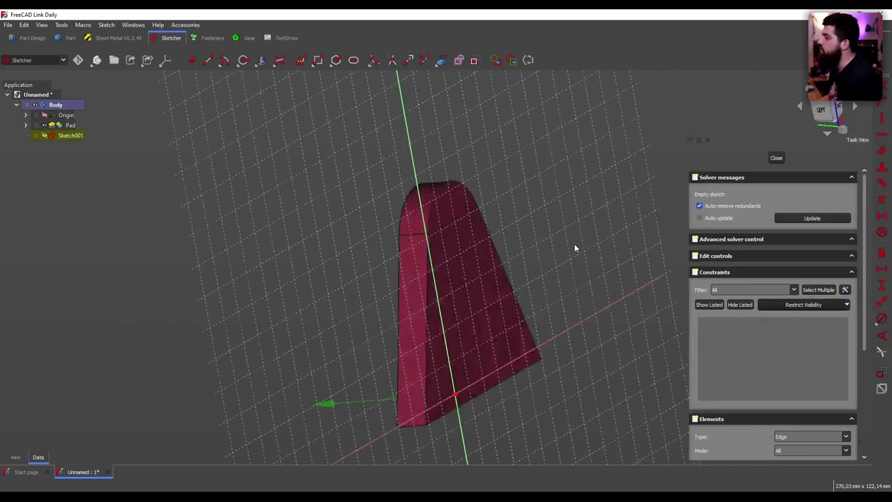
- Draw a circle centred on the vertical axis
left_click(242, 60)
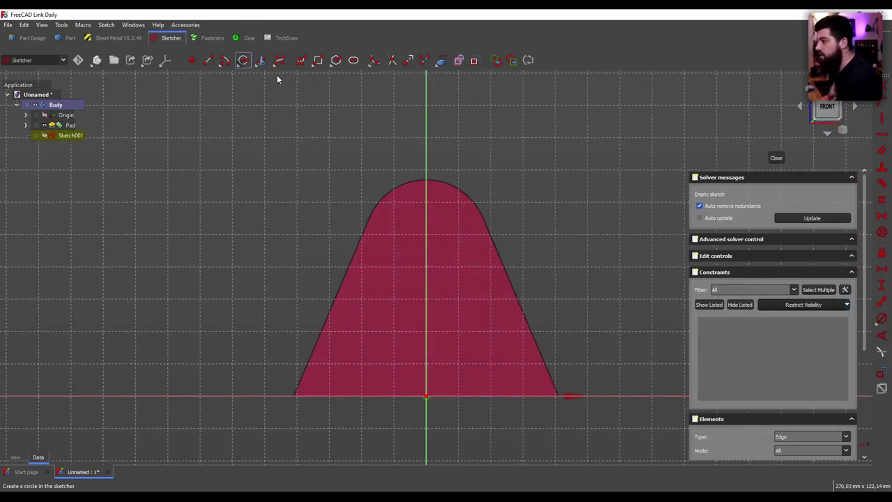
left_click(426, 232)
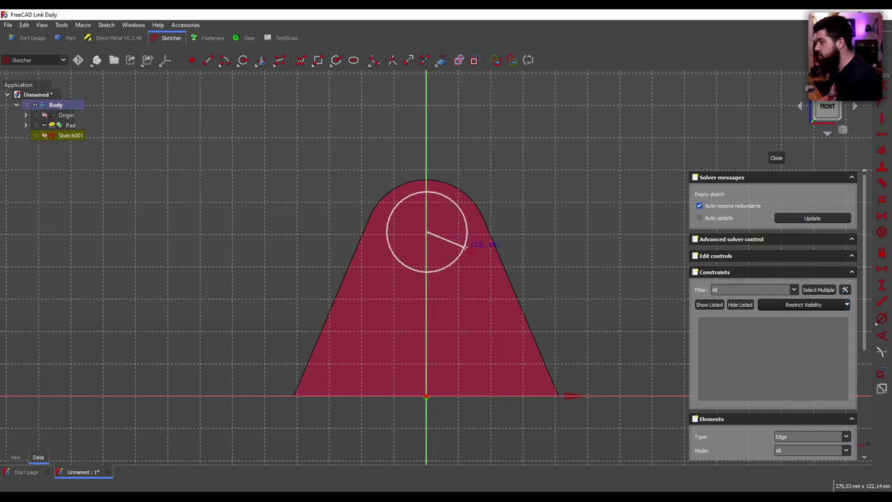
left_click(473, 247)
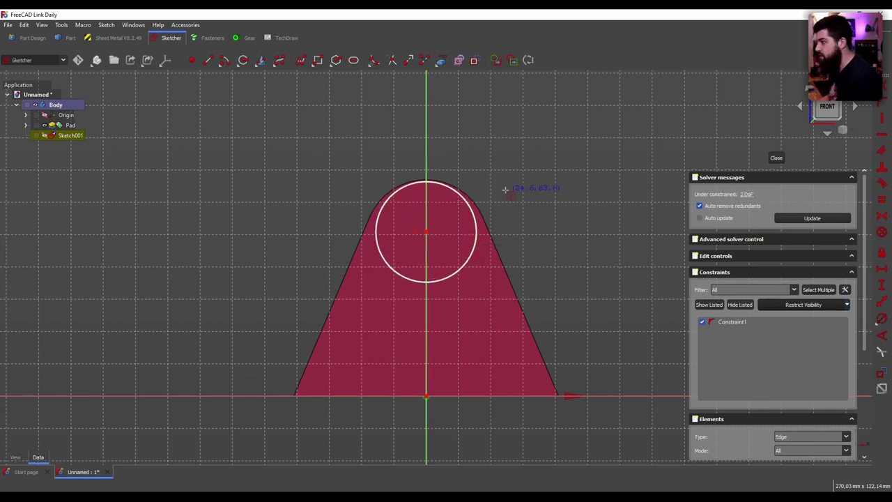
scroll(441, 188, "up", 2)
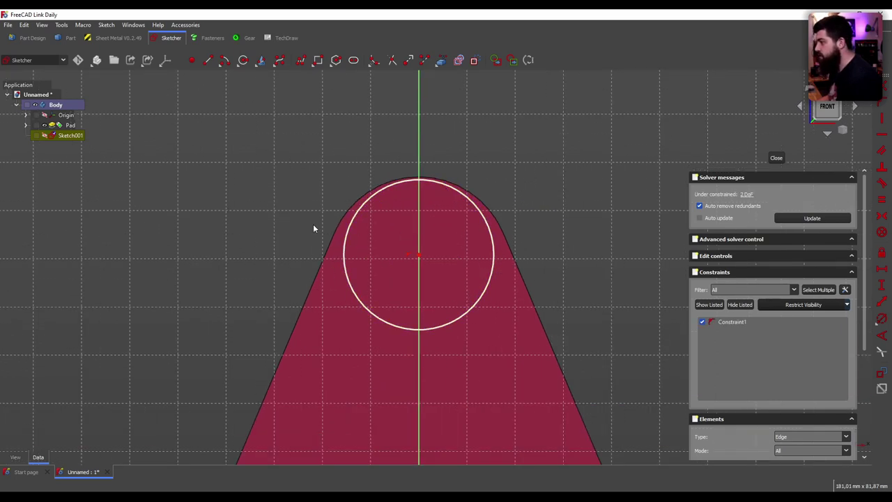
- Import the pad's top arc as external geometry and make the circle concentric with it
left_click(443, 61)
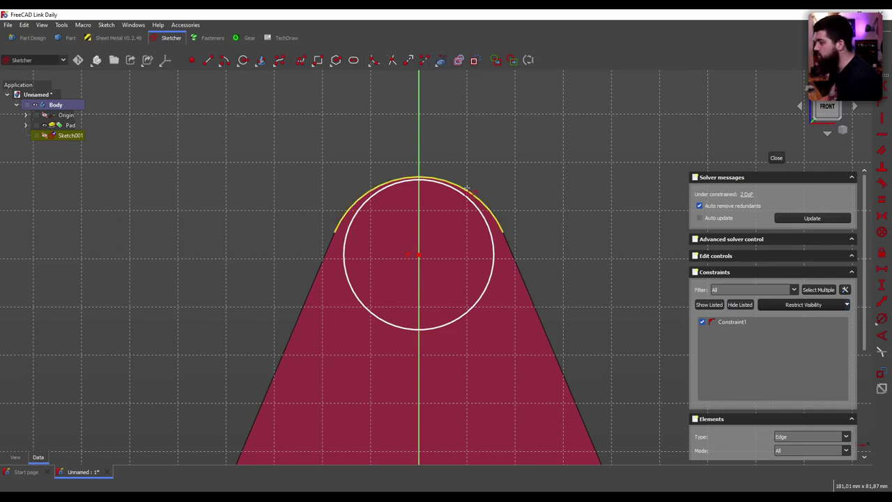
left_click(467, 187)
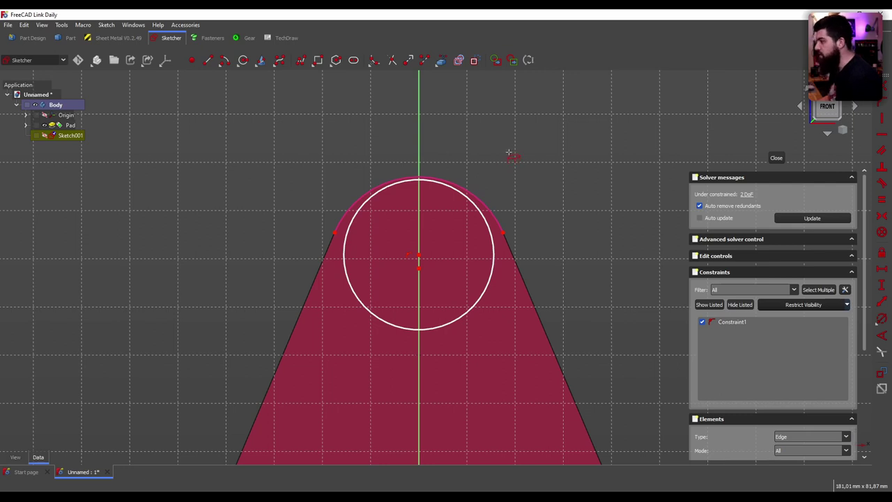
left_click(487, 226)
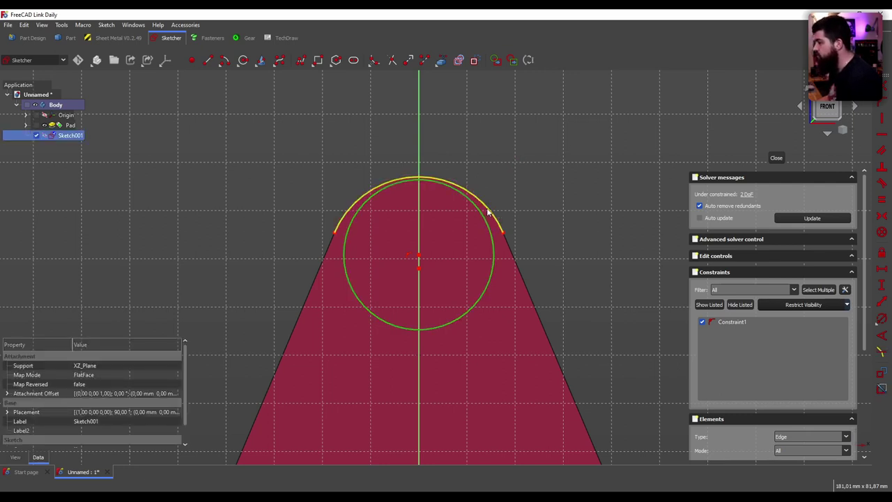
left_click(514, 197)
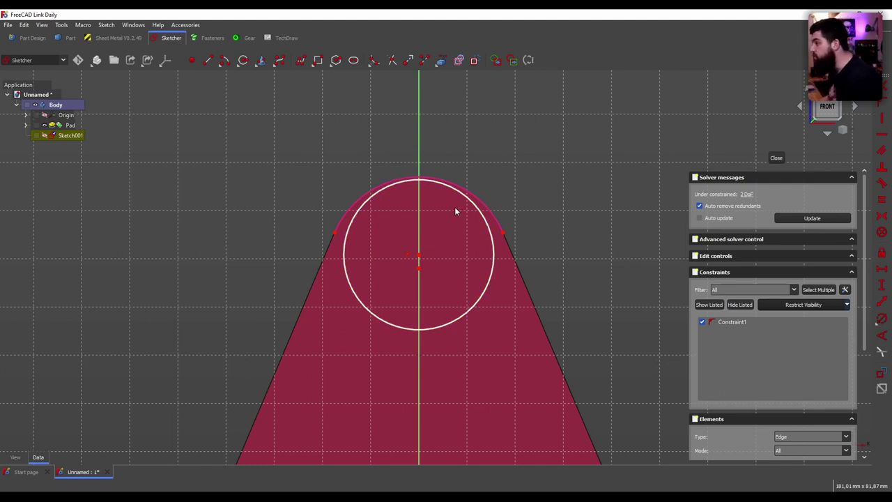
left_click(419, 259)
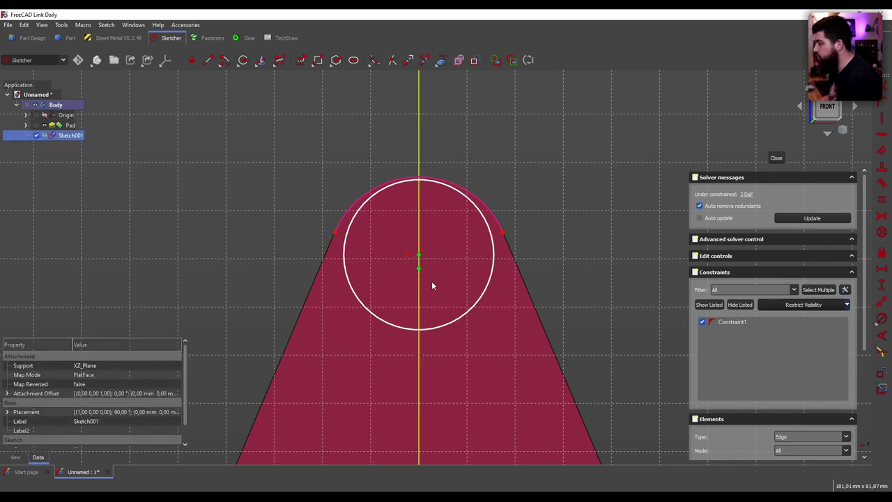
key("c")
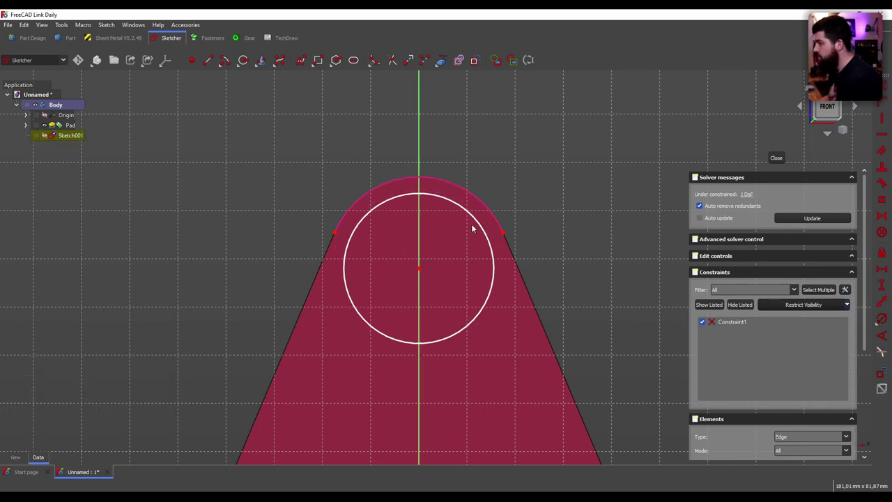
left_click_drag(472, 229, 497, 199)
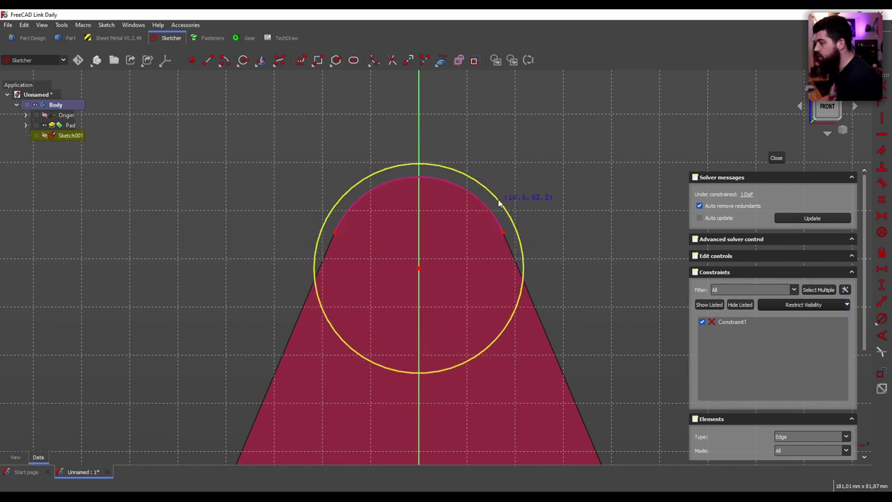
- Constrain the circle equal to the referenced top arc and close the sketch
left_click(505, 235)
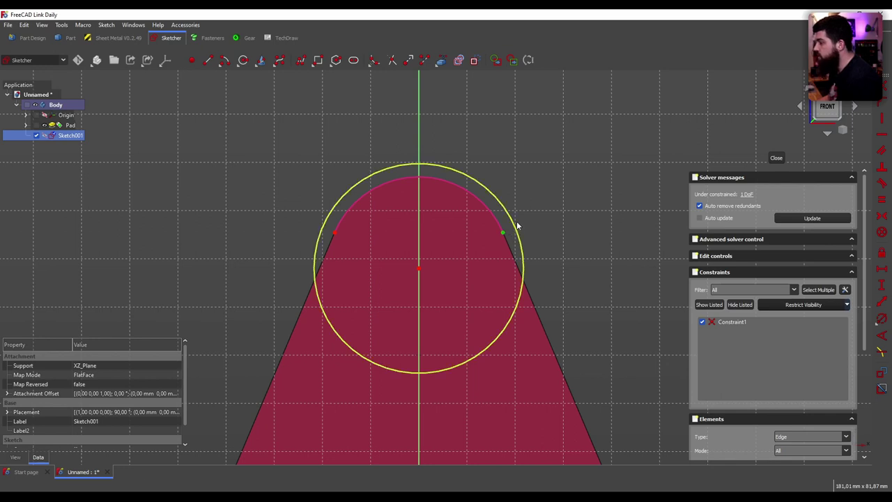
left_click(335, 304)
left_click(496, 208)
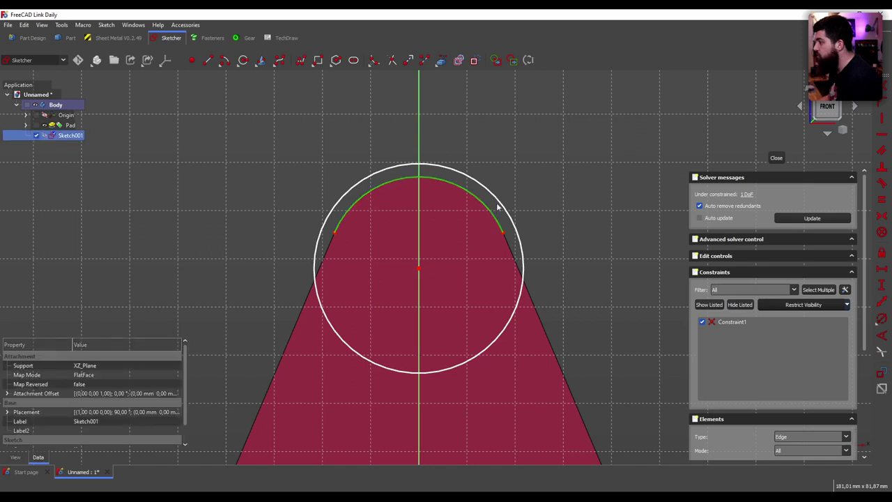
left_click(498, 207)
key("e")
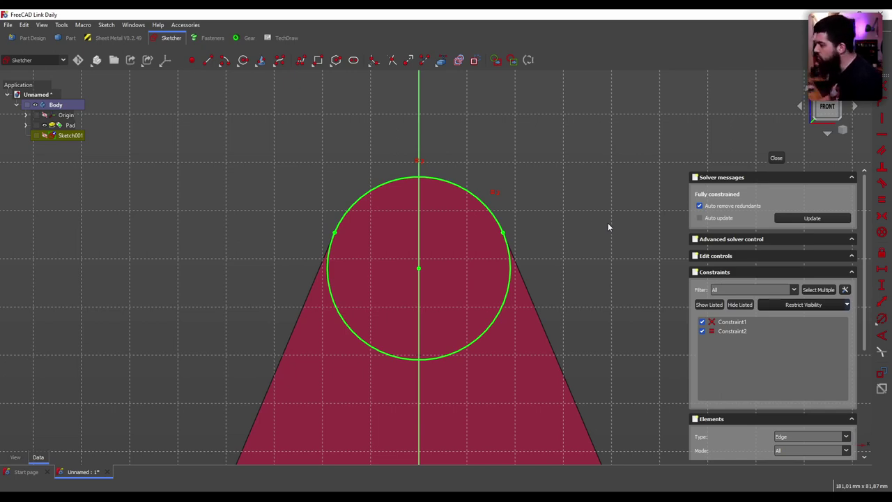
left_click(775, 157)
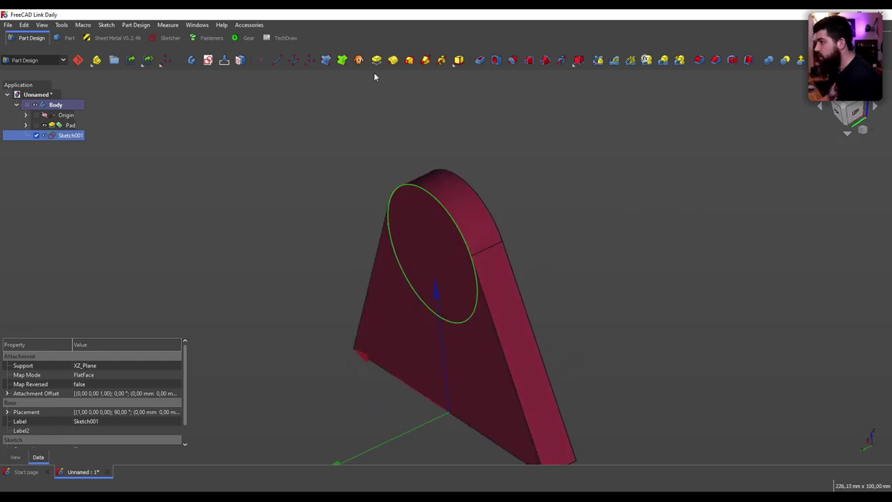
- Pad the circle sketch 12 mm as Pad001, forming the cylindrical lug boss
left_click(377, 60)
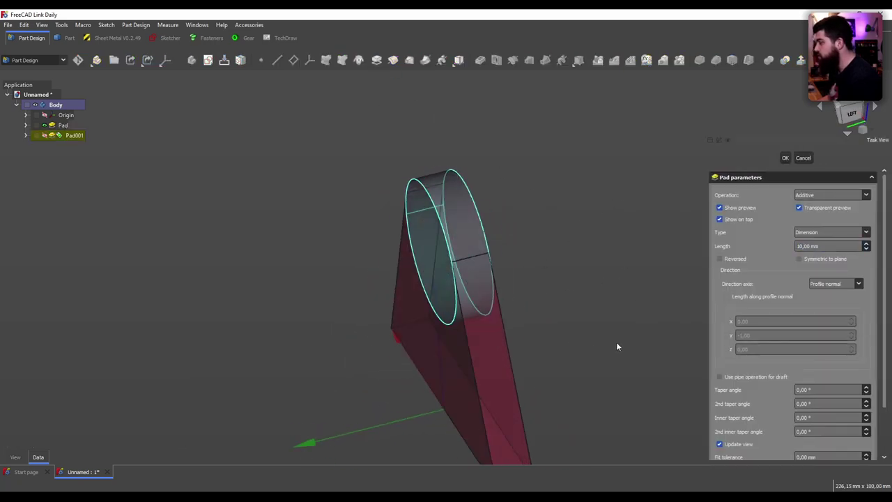
middle_click_drag(589, 294, 516, 297)
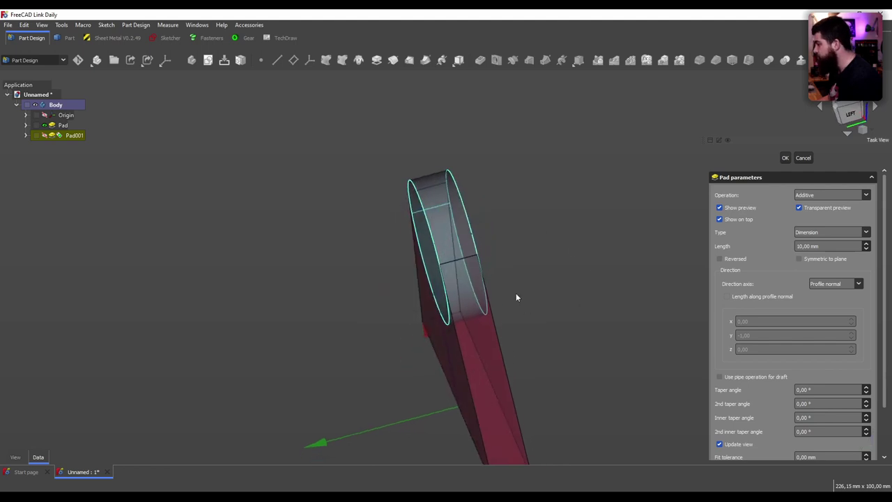
triple_click(808, 247)
type("12mm")
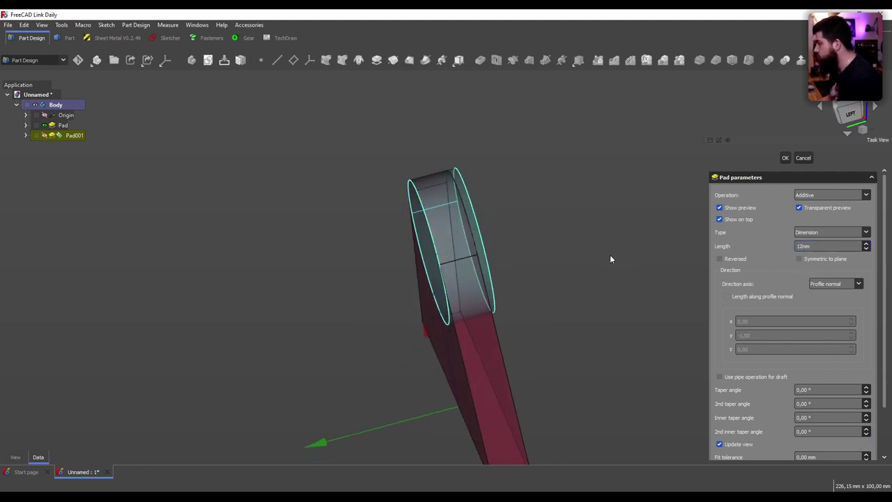
mouse_move(610, 254)
middle_mouse_down()
mouse_move(533, 319)
mouse_move(572, 325)
middle_mouse_up()
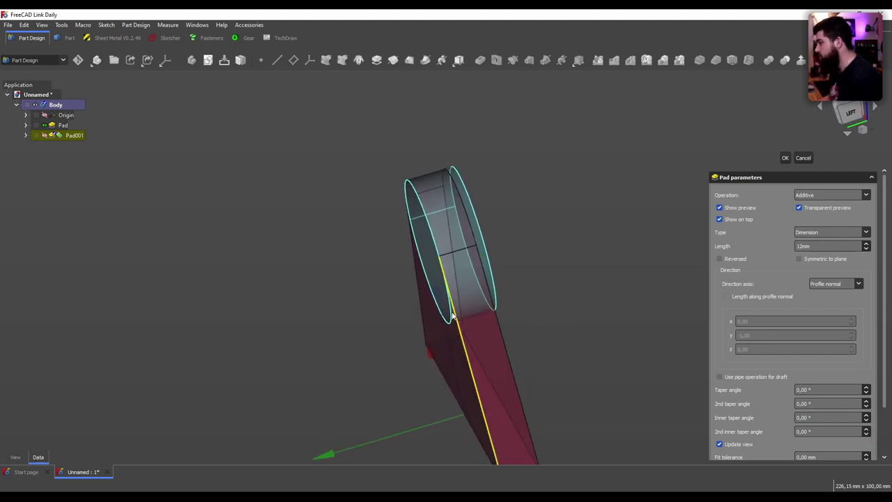
mouse_move(562, 285)
middle_mouse_down()
mouse_move(636, 333)
mouse_move(362, 325)
mouse_move(677, 336)
mouse_move(464, 330)
mouse_move(595, 194)
mouse_move(411, 211)
middle_mouse_up()
left_click(785, 159)
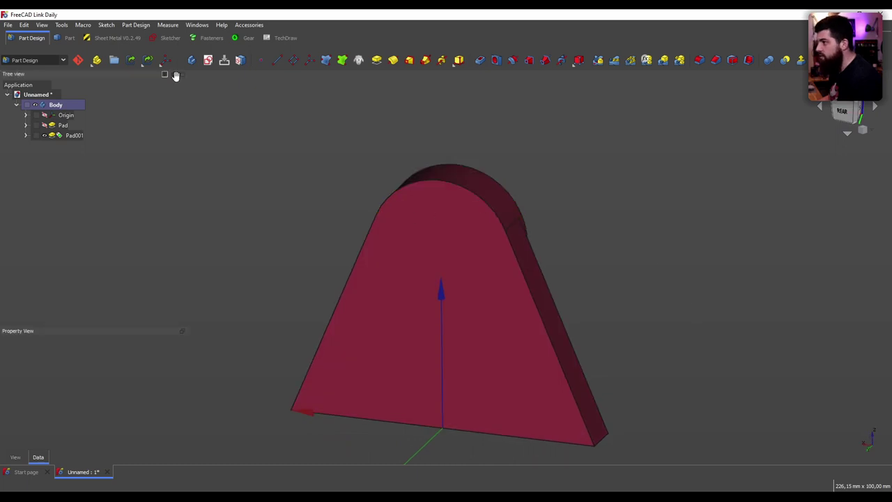
- Create Sketch002 on the XZ_Plane and import the lug's circular edge as external geometry
left_click(208, 60)
left_click(349, 162)
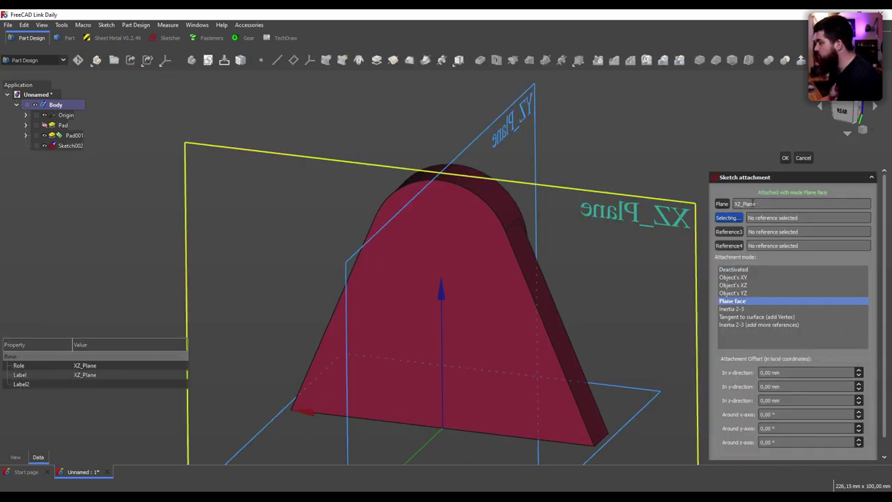
left_click(784, 160)
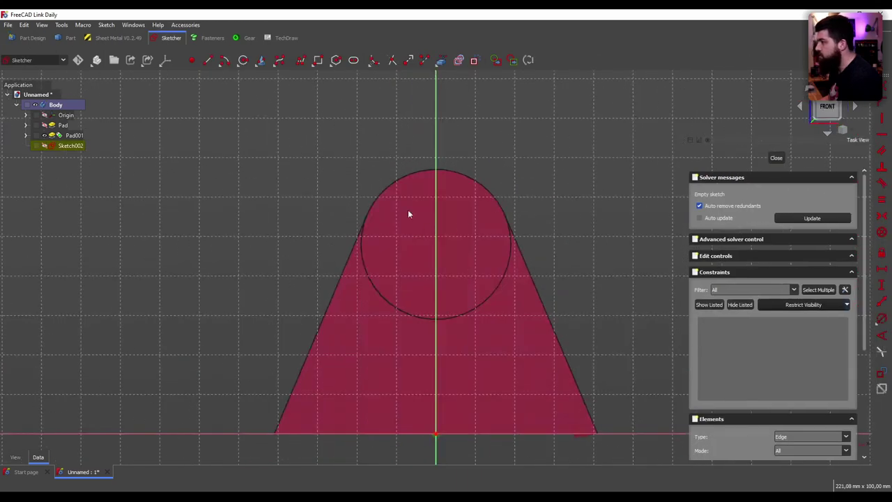
left_click(261, 63)
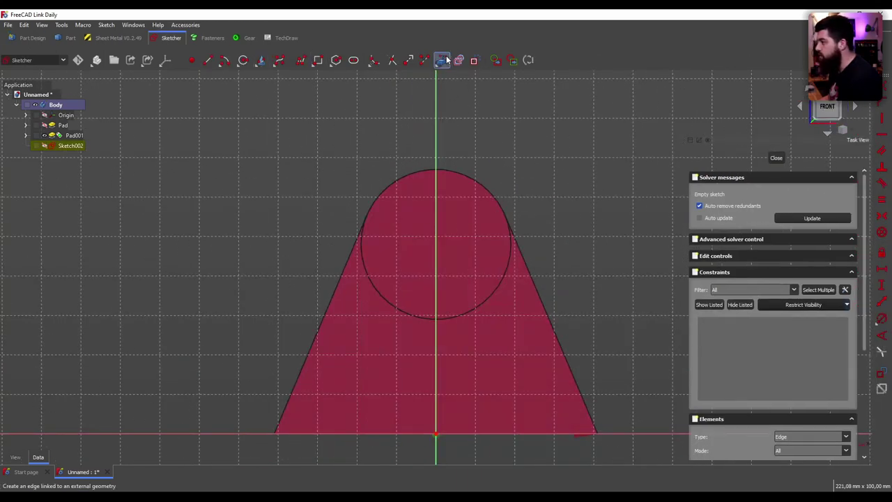
left_click(460, 169)
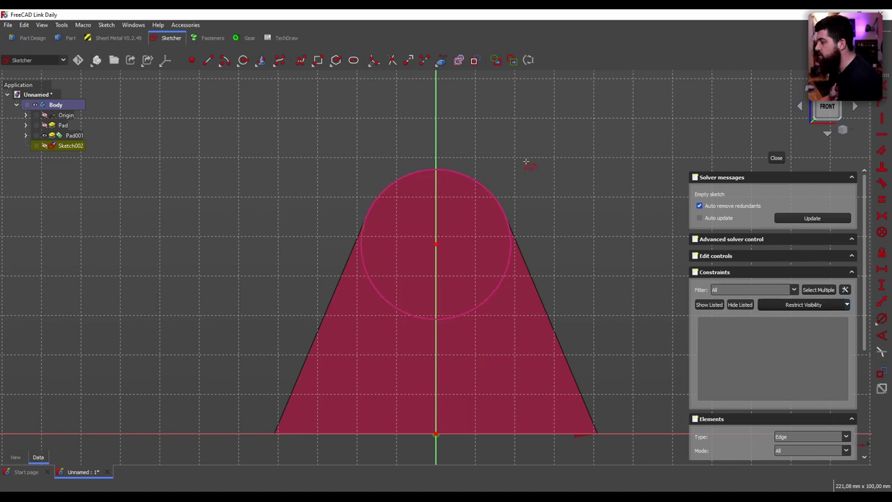
- Draw a circle centred on the lug, give it a 22 mm diameter, and close the sketch
left_click(244, 61)
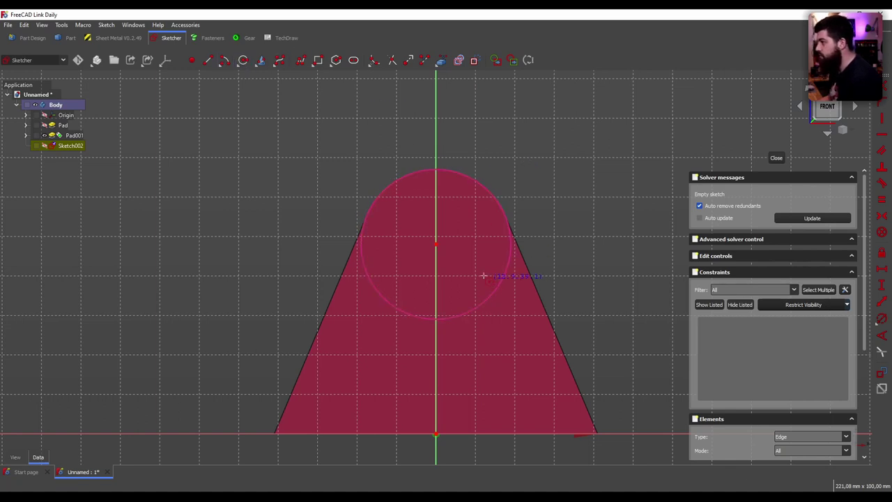
left_click(436, 243)
left_click(483, 244)
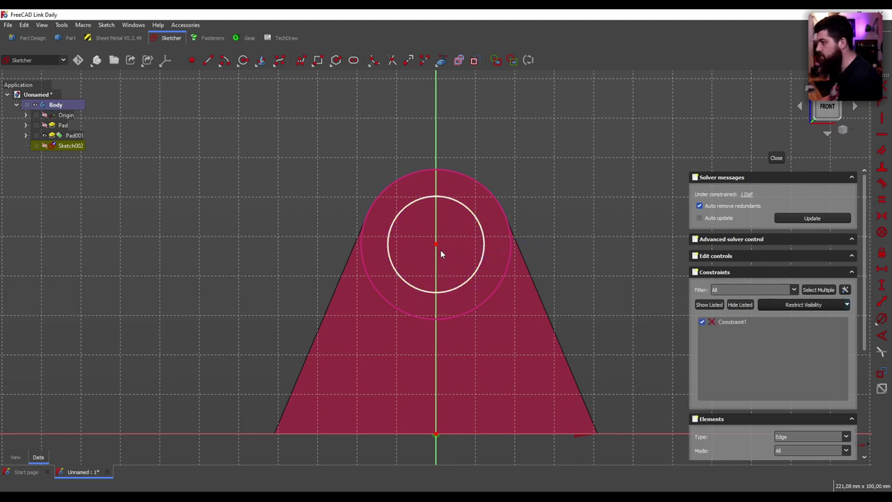
left_click_drag(469, 222, 453, 180)
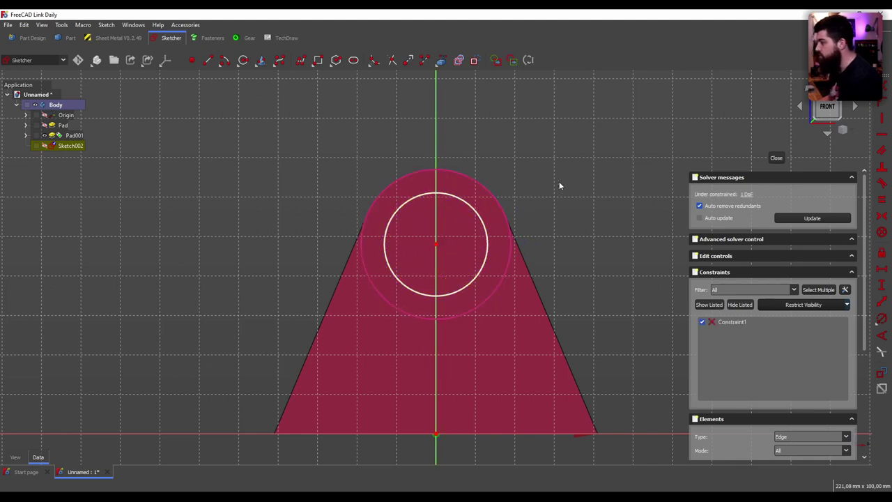
left_click(480, 215)
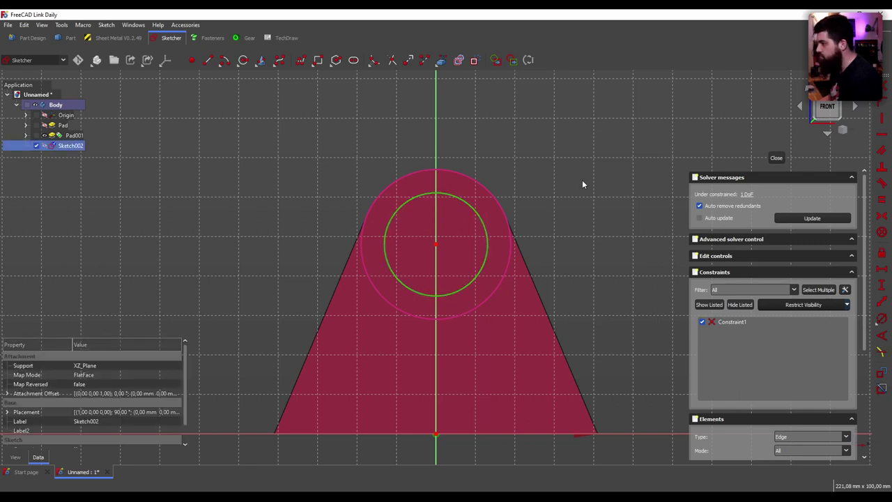
left_click(881, 319)
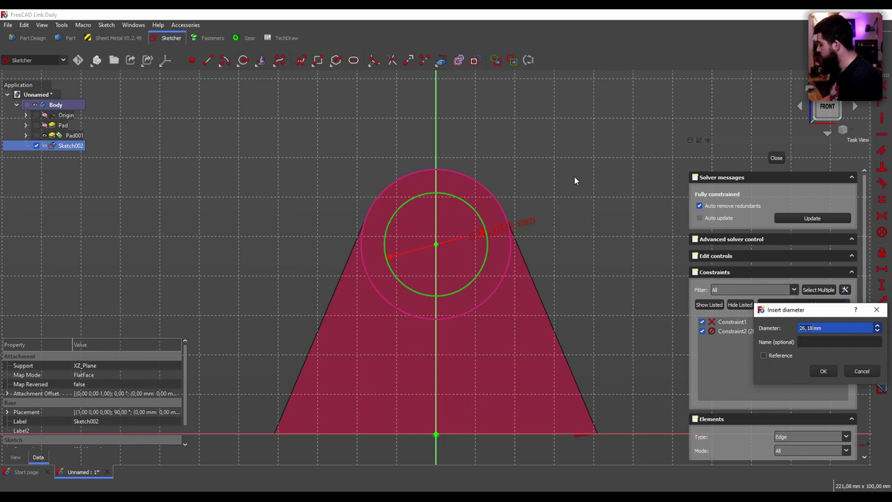
type("2")
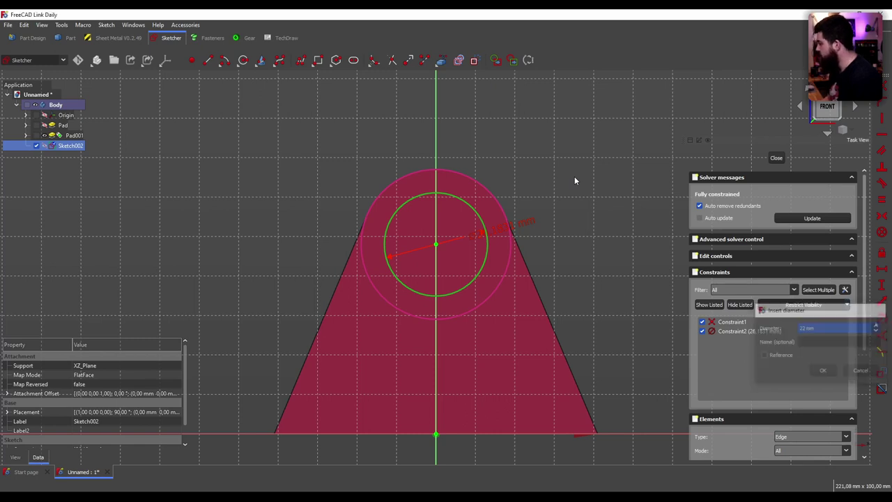
key("Return")
left_click_drag(505, 227, 561, 220)
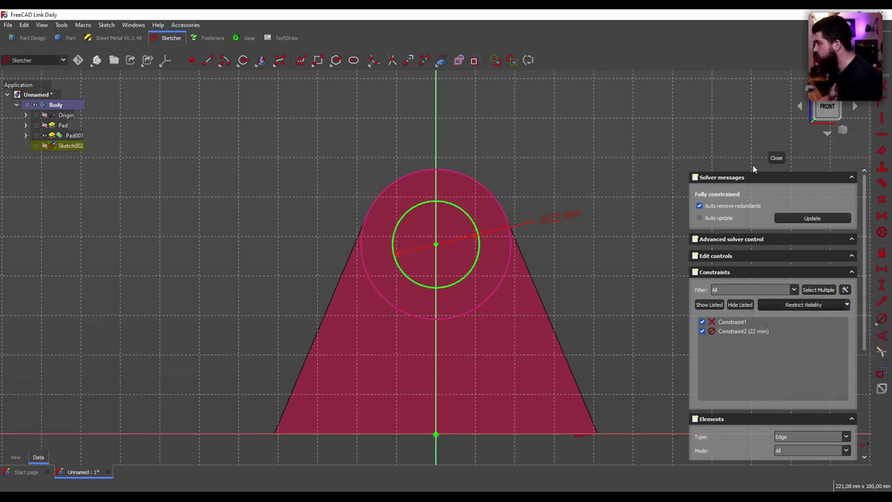
left_click(776, 157)
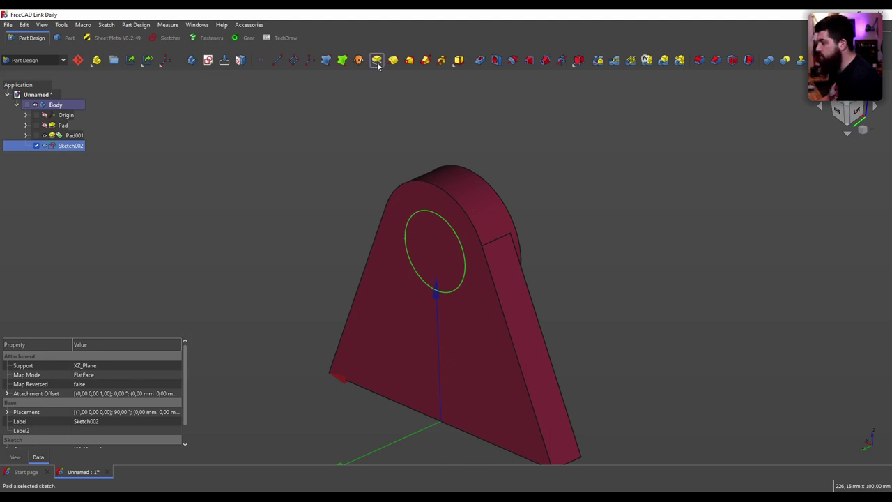
- Pocket Sketch002 reversed and Through all, boring the 22 mm hole through the lug
left_click(481, 62)
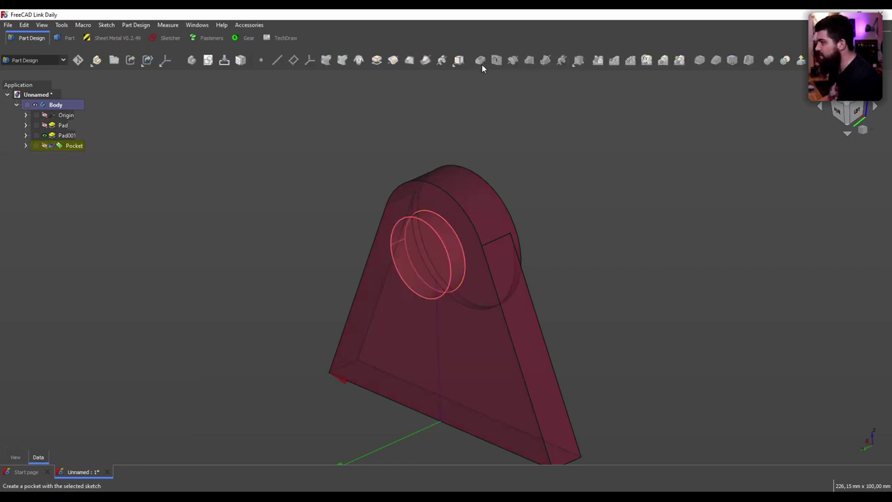
mouse_move(441, 247)
middle_mouse_down()
mouse_move(533, 282)
mouse_move(410, 279)
mouse_move(573, 265)
middle_mouse_up()
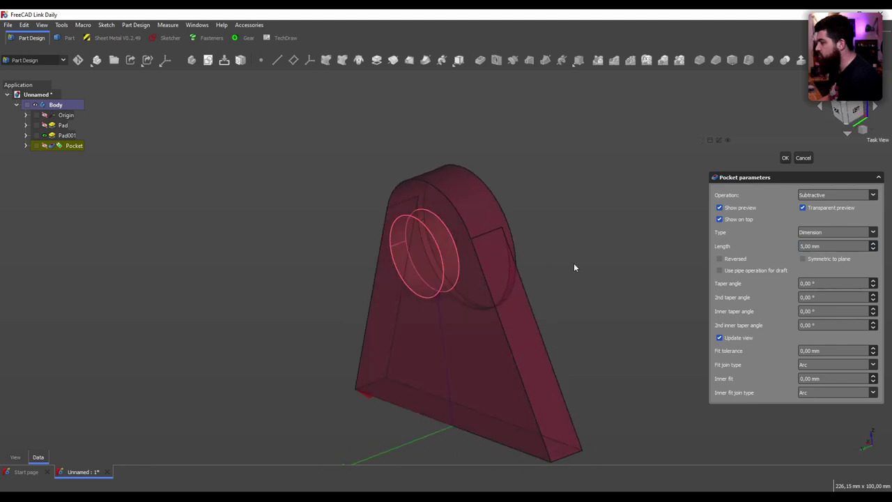
mouse_move(398, 225)
middle_mouse_down()
mouse_move(590, 320)
mouse_move(507, 313)
middle_mouse_up()
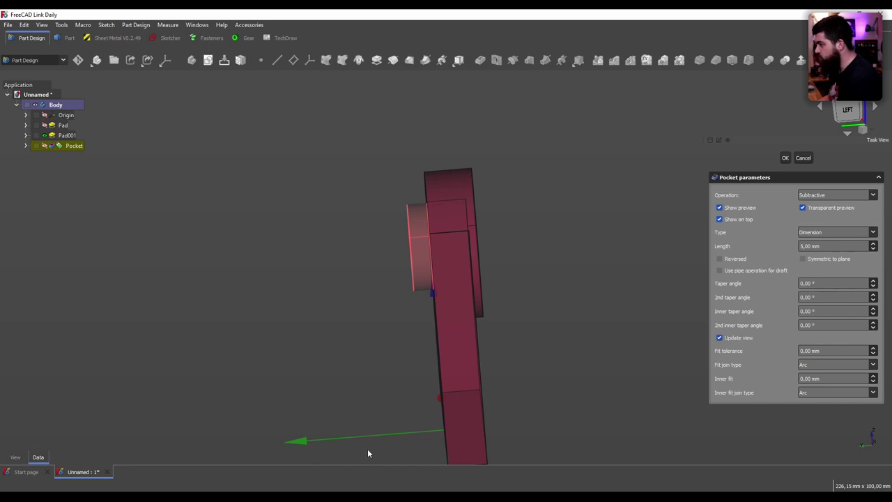
mouse_move(383, 386)
middle_mouse_down()
mouse_move(365, 273)
mouse_move(515, 265)
middle_mouse_up()
left_click(734, 261)
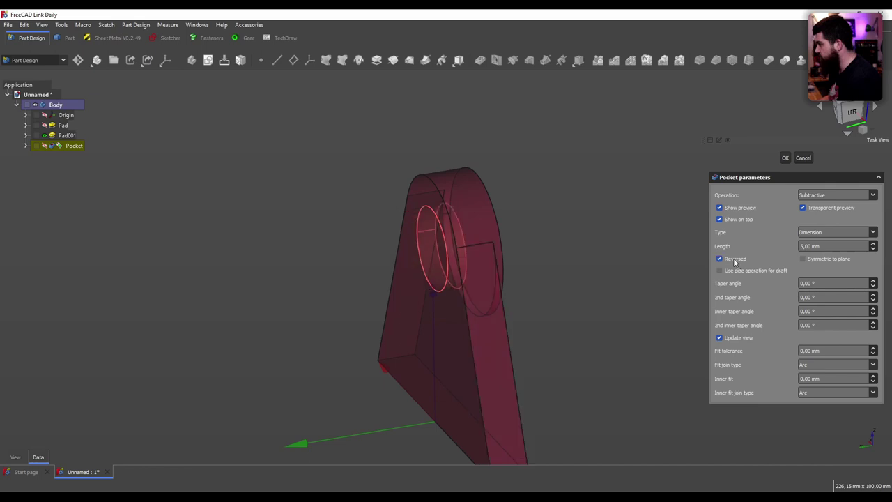
mouse_move(606, 309)
middle_mouse_down()
mouse_move(589, 308)
mouse_move(597, 308)
middle_mouse_up()
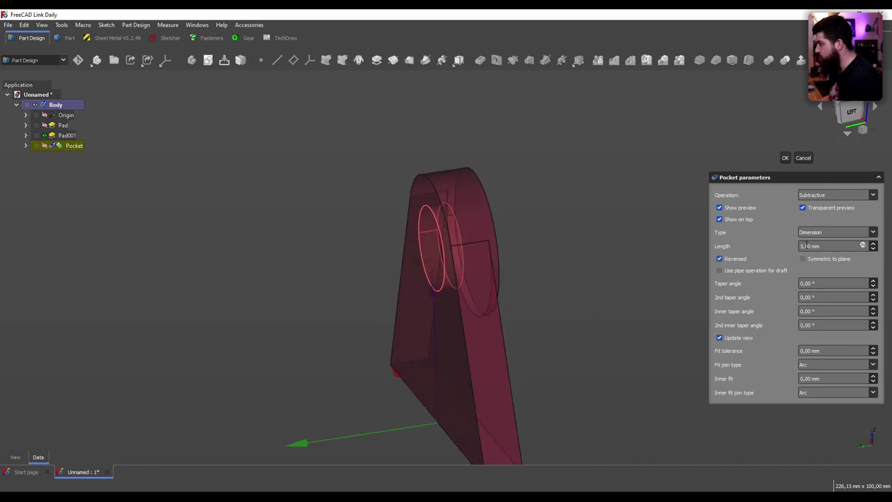
left_click(825, 233)
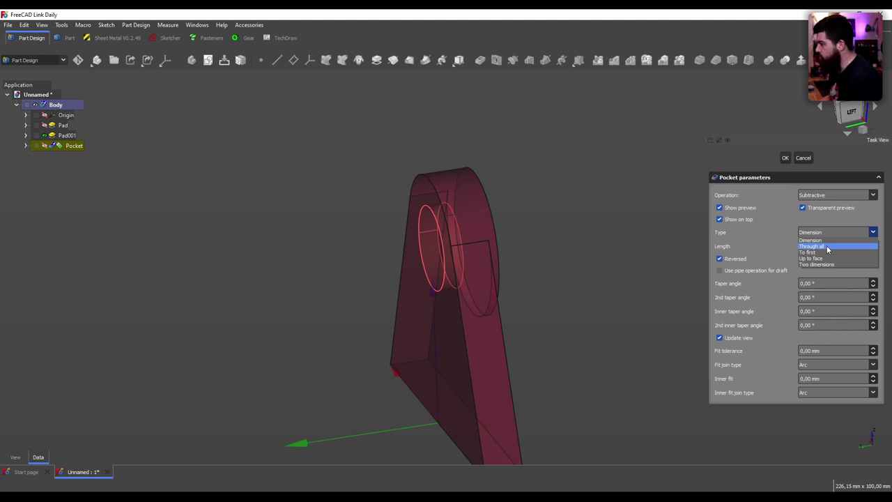
left_click(826, 245)
mouse_move(600, 271)
middle_mouse_down()
mouse_move(547, 313)
mouse_move(477, 314)
mouse_move(629, 302)
mouse_move(382, 311)
mouse_move(681, 292)
mouse_move(590, 276)
mouse_move(549, 291)
mouse_move(617, 283)
middle_mouse_up()
left_click(785, 157)
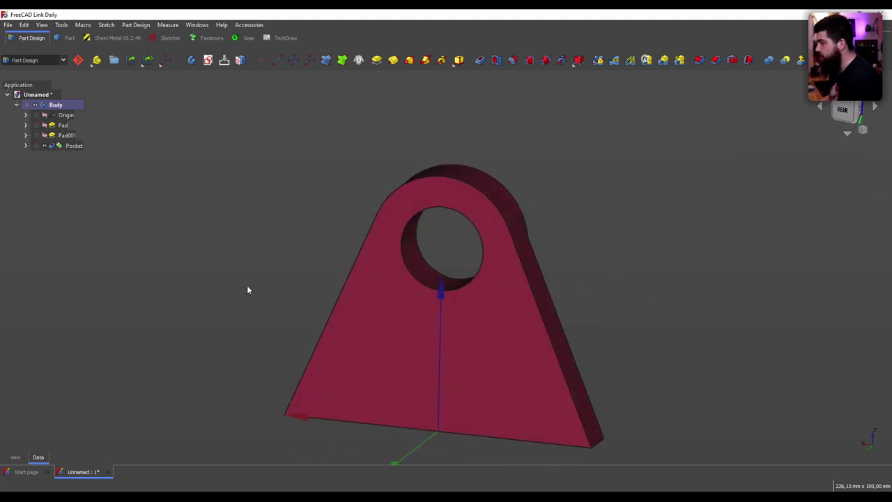
mouse_move(248, 288)
middle_mouse_down()
mouse_move(476, 303)
mouse_move(639, 297)
mouse_move(561, 336)
mouse_move(587, 332)
mouse_move(683, 262)
mouse_move(657, 269)
middle_mouse_up()
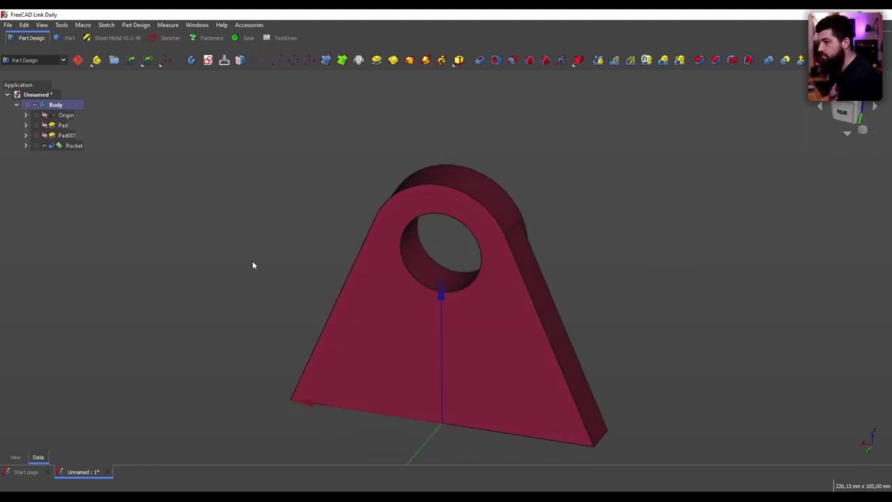
mouse_move(98, 297)
middle_mouse_down()
mouse_move(622, 322)
mouse_move(518, 299)
mouse_move(603, 321)
mouse_move(472, 265)
mouse_move(418, 211)
mouse_move(546, 313)
mouse_move(252, 276)
mouse_move(276, 249)
mouse_move(297, 406)
mouse_move(326, 183)
mouse_move(593, 189)
mouse_move(588, 182)
middle_mouse_up()
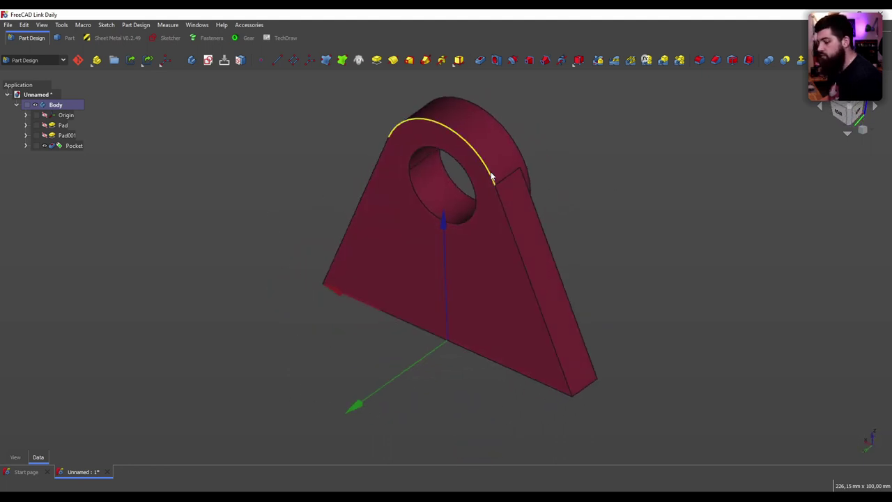
- Create Sketch003 attached to the XY_Plane
left_click(208, 60)
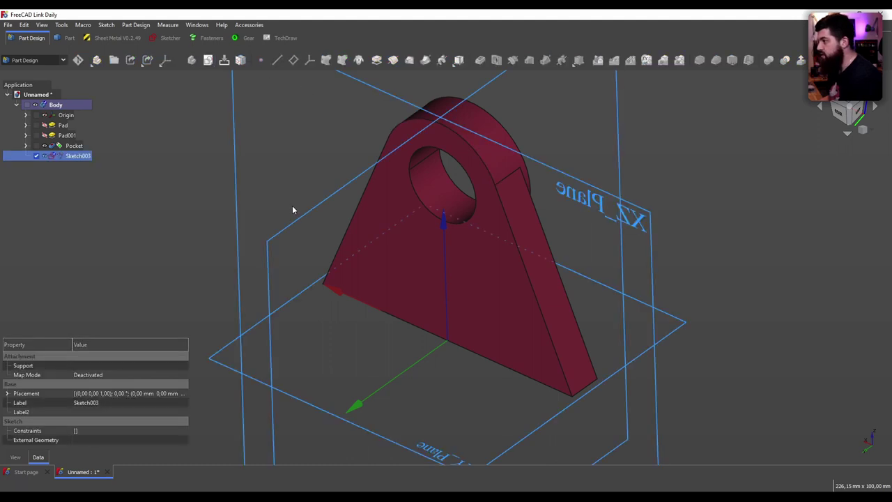
middle_click_drag(292, 208, 342, 322)
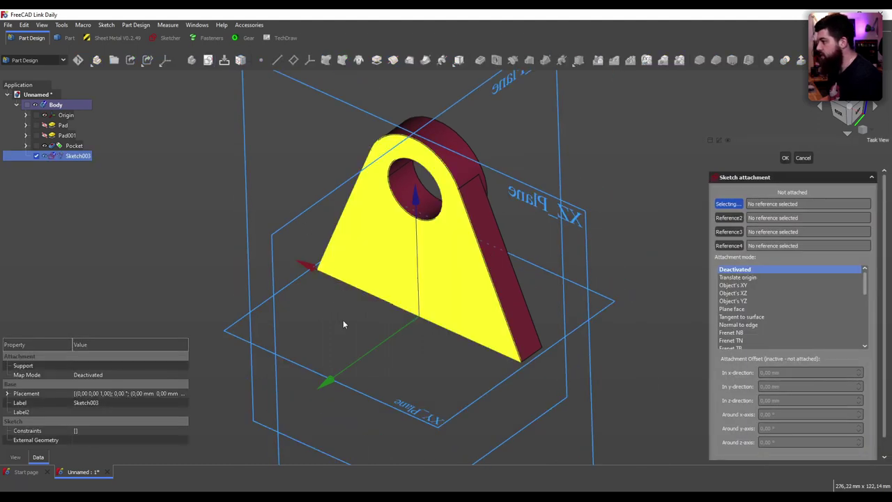
left_click(456, 417)
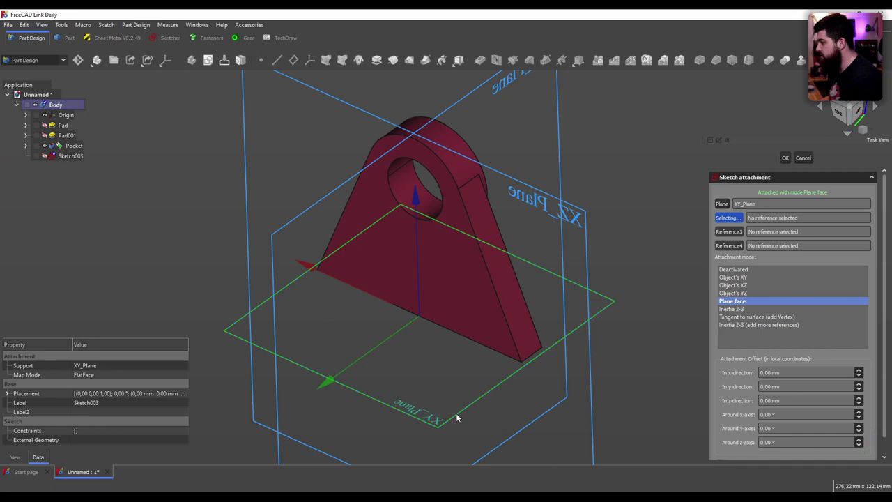
left_click(789, 158)
scroll(415, 258, "down", 3)
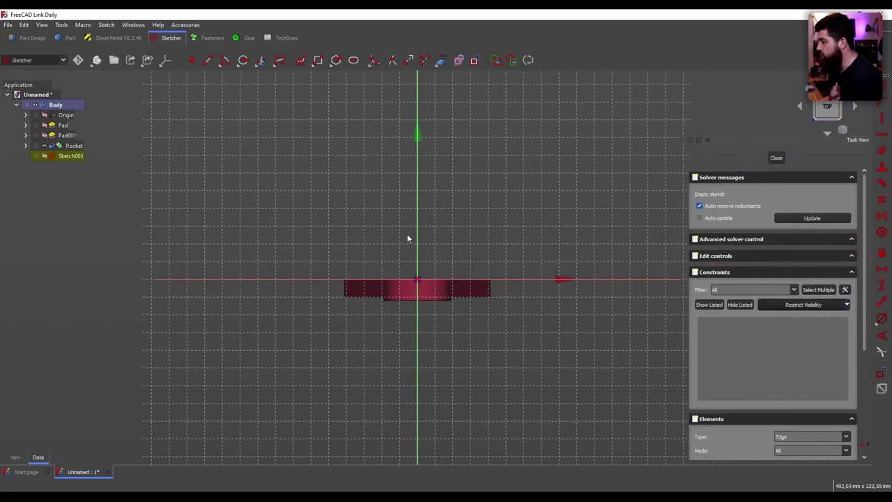
scroll(407, 237, "up", 4)
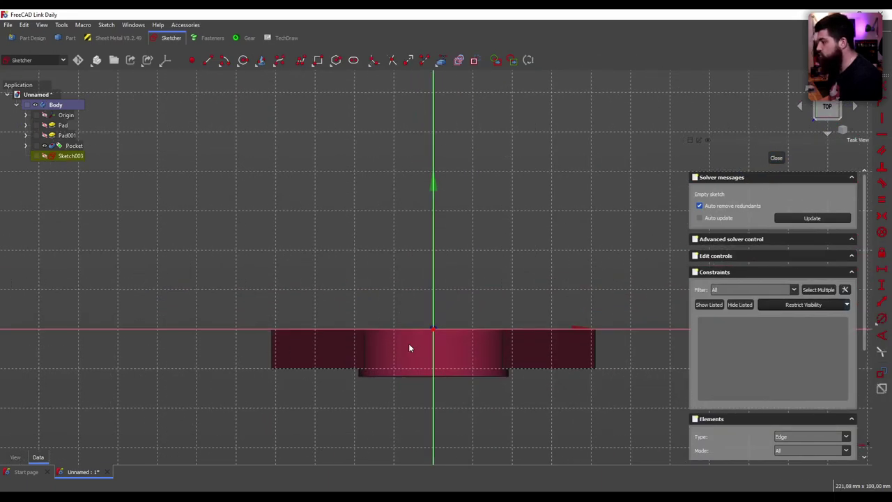
- Draw a rectangle over the base footprint and select its two top corners
left_click(319, 62)
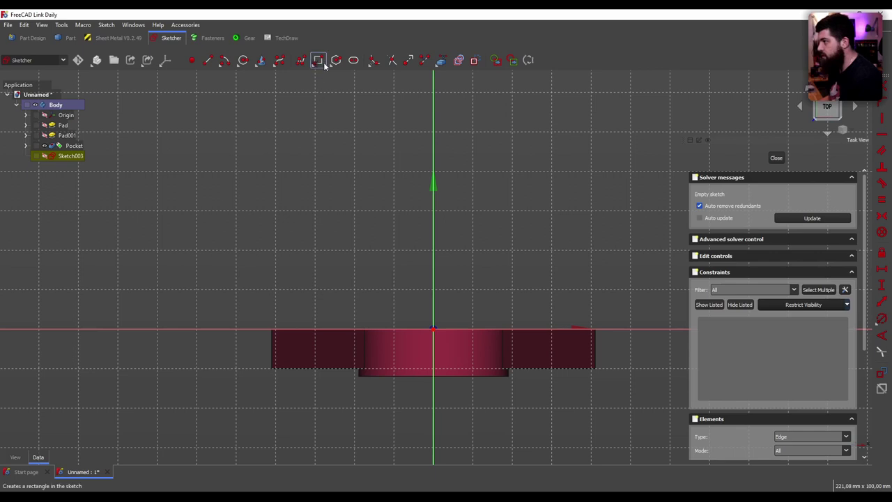
left_click(271, 370)
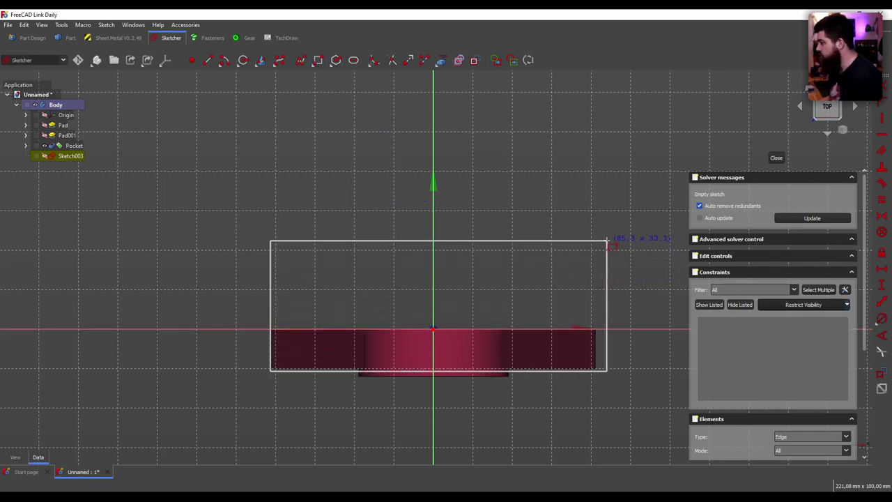
left_click(606, 241)
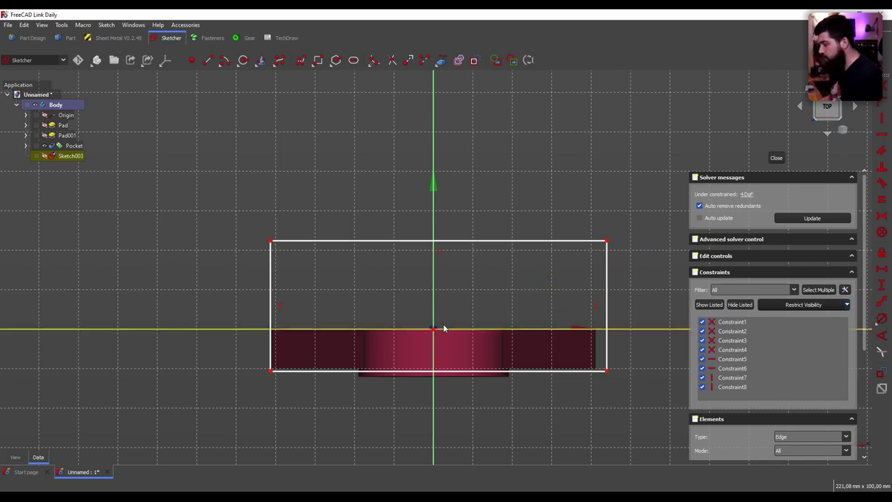
left_click_drag(270, 372, 256, 375)
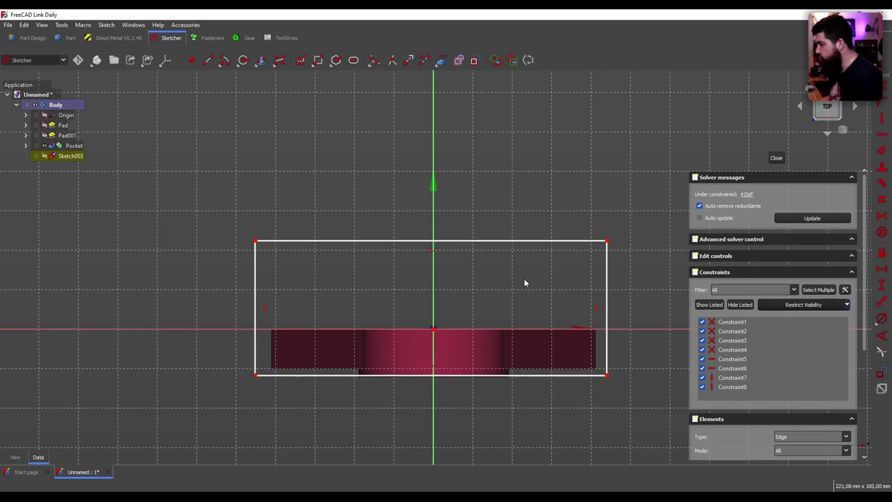
left_click(256, 241)
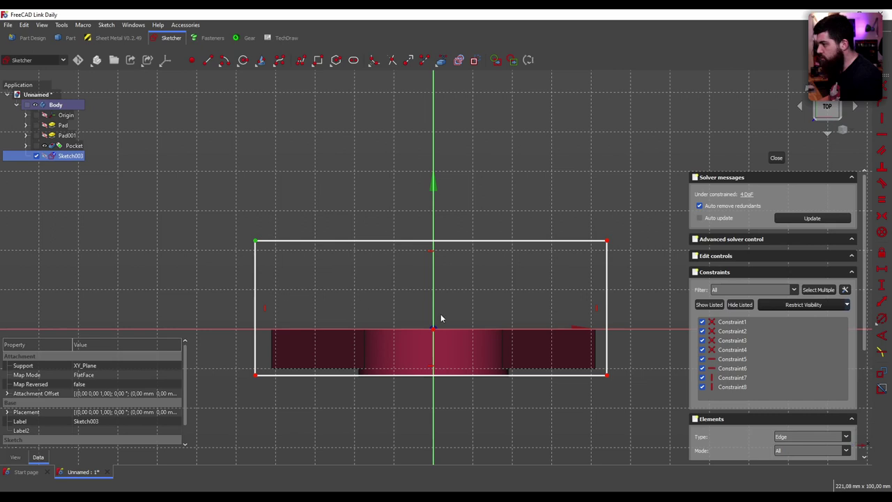
left_click(607, 241)
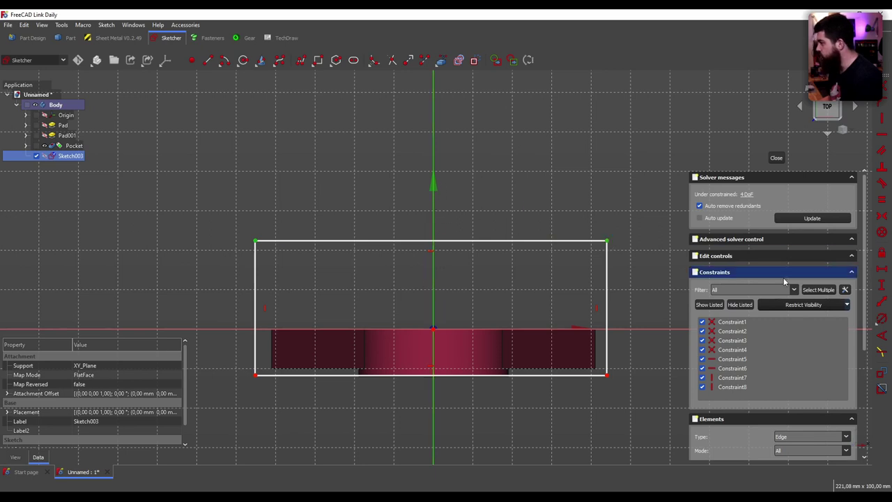
- Make the top corners symmetric about the vertical axis and join a corner to the projected pocket edge
left_click(882, 218)
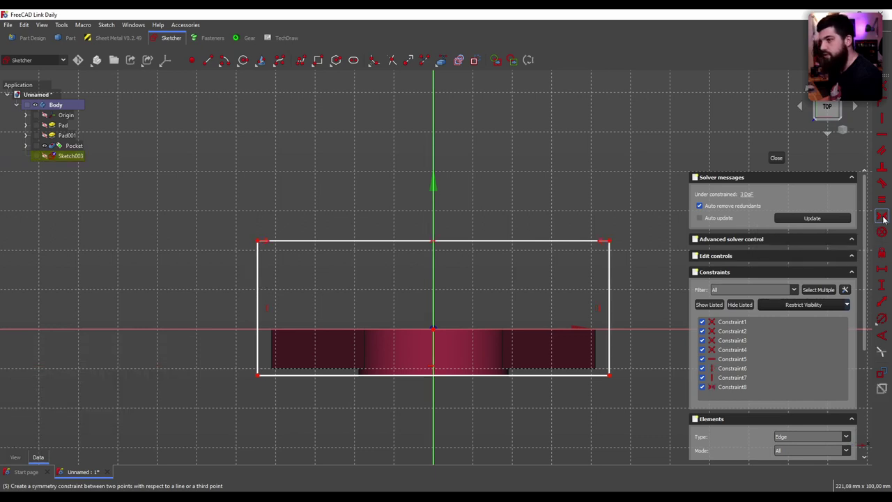
mouse_move(608, 241)
left_mouse_down()
mouse_move(538, 254)
mouse_move(584, 225)
mouse_move(609, 238)
left_mouse_up()
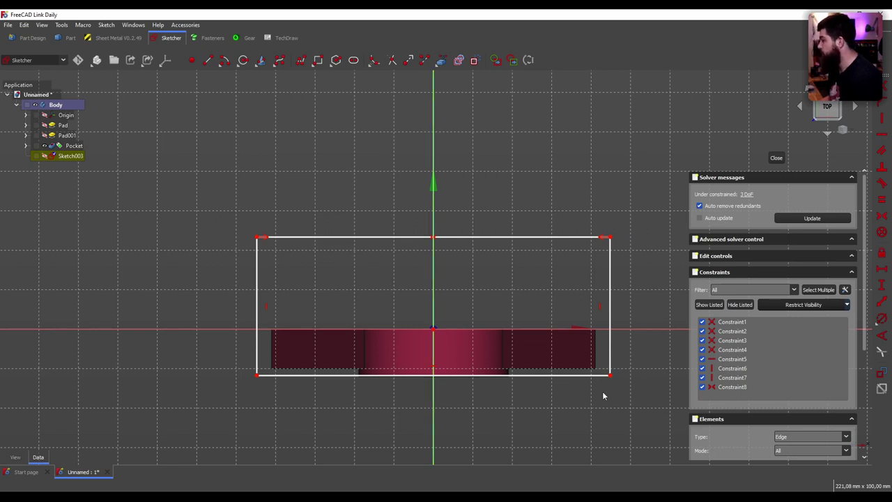
left_click(443, 61)
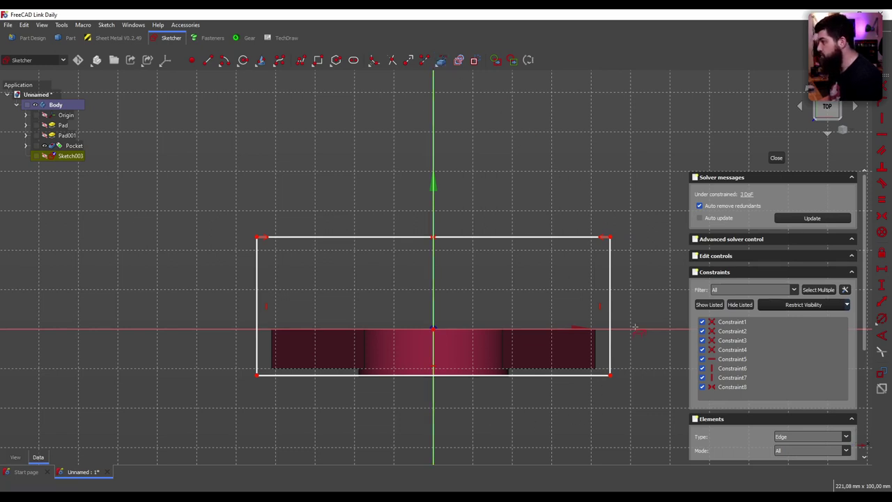
left_click(596, 349)
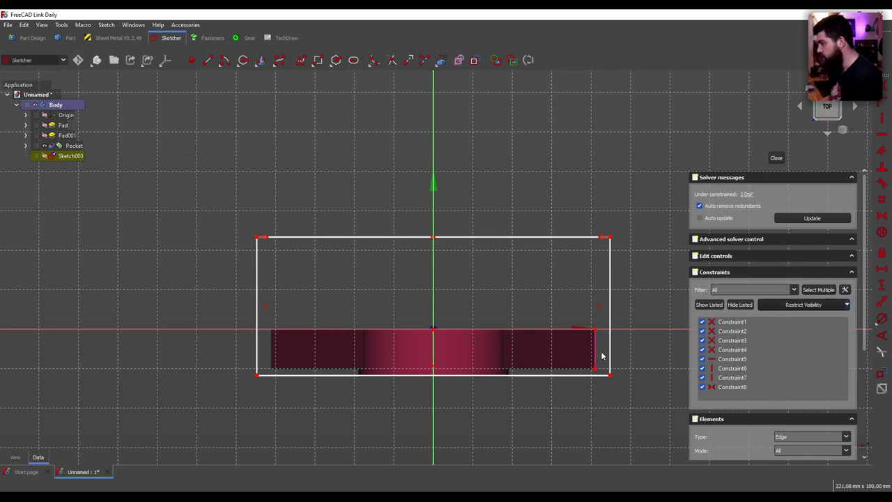
right_click(600, 375)
scroll(599, 375, "up", 5)
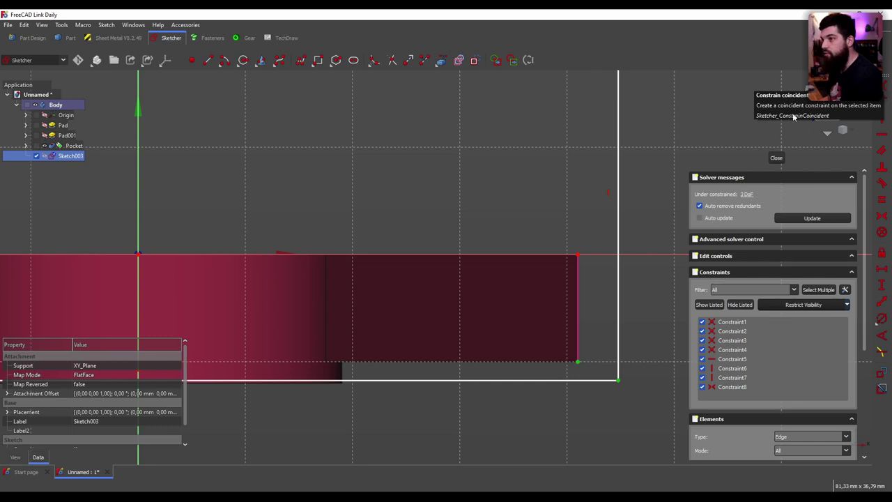
key("Tab")
key("Tab")
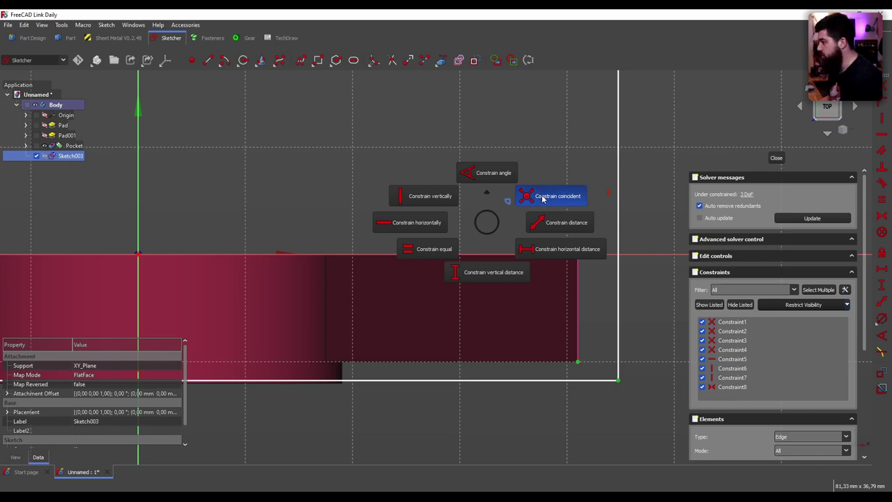
left_click(541, 195)
- Dimension the rectangle's right edge 38 mm and close the sketch
scroll(488, 229, "down", 3)
scroll(480, 227, "down", 4)
scroll(379, 209, "up", 2)
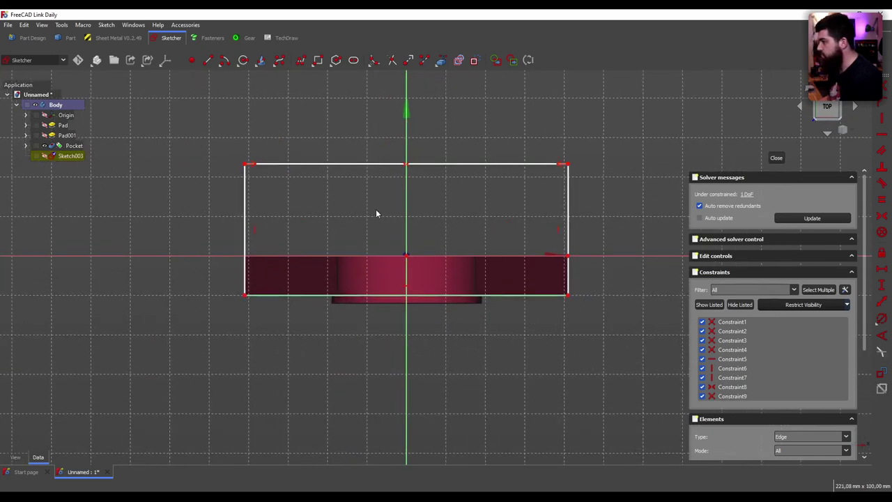
mouse_move(562, 219)
left_mouse_down()
mouse_move(569, 140)
mouse_move(567, 152)
left_mouse_up()
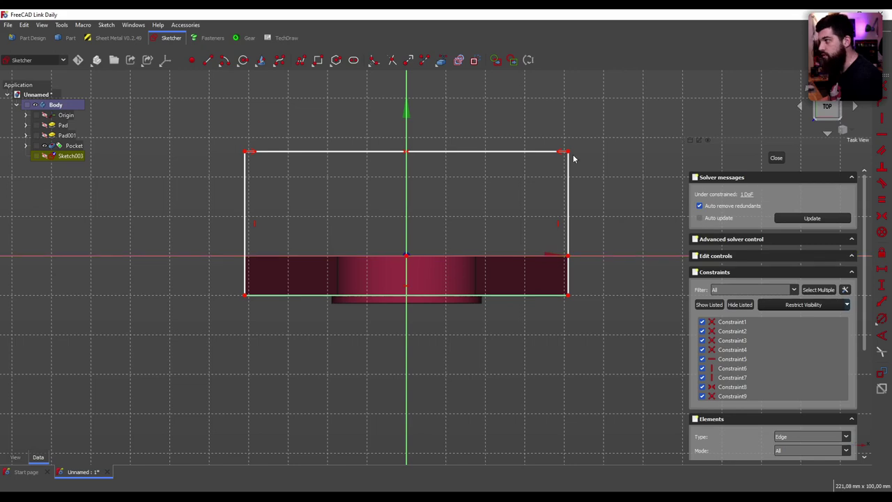
left_click_drag(568, 152, 568, 157)
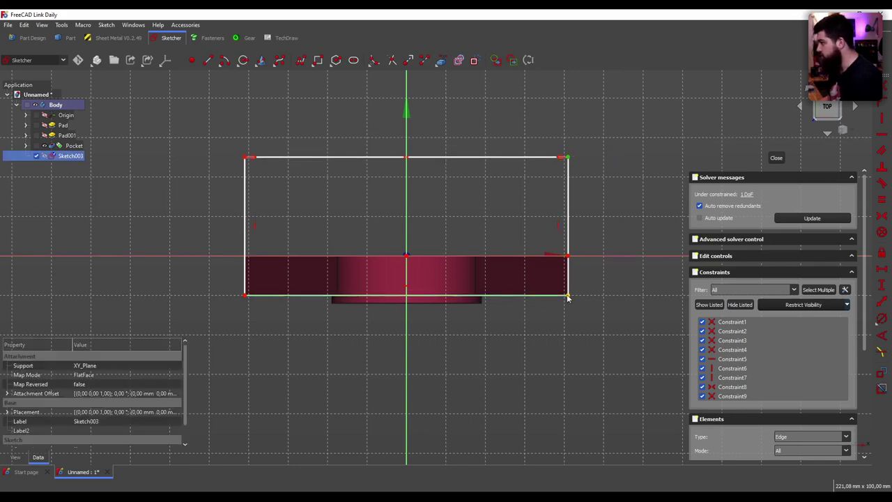
left_click(882, 287)
left_click(568, 223)
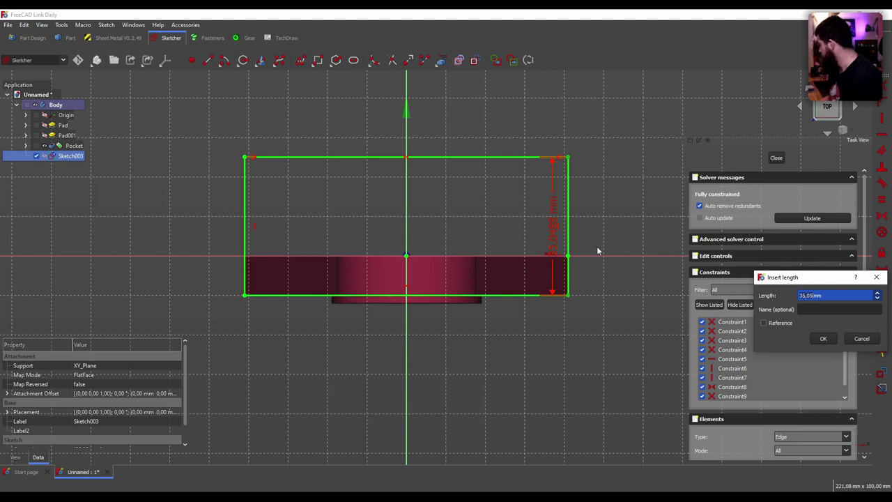
type("38mm")
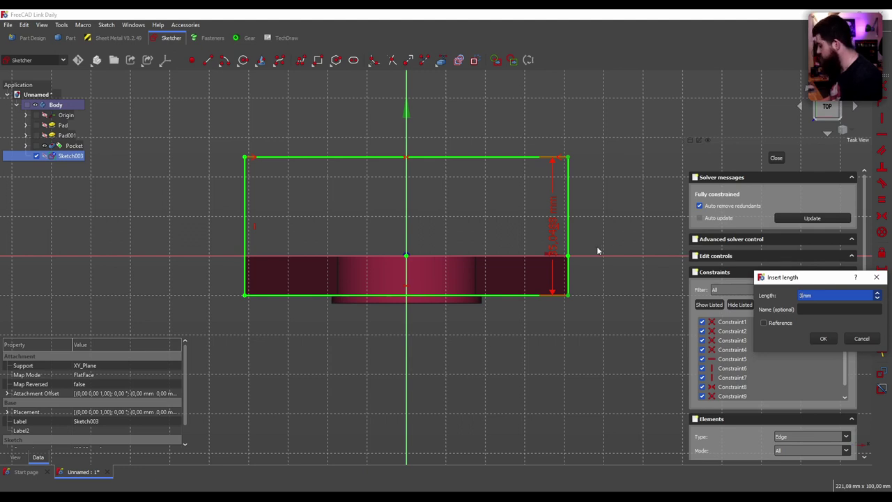
left_click(823, 338)
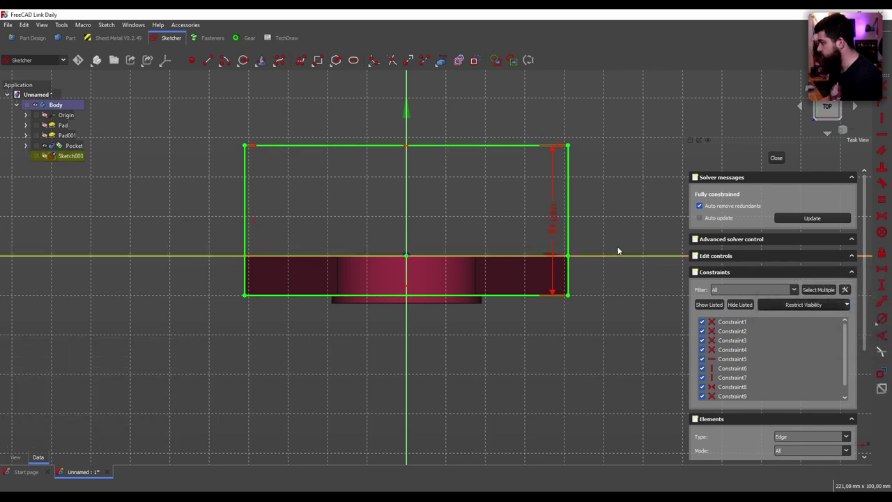
left_click(776, 159)
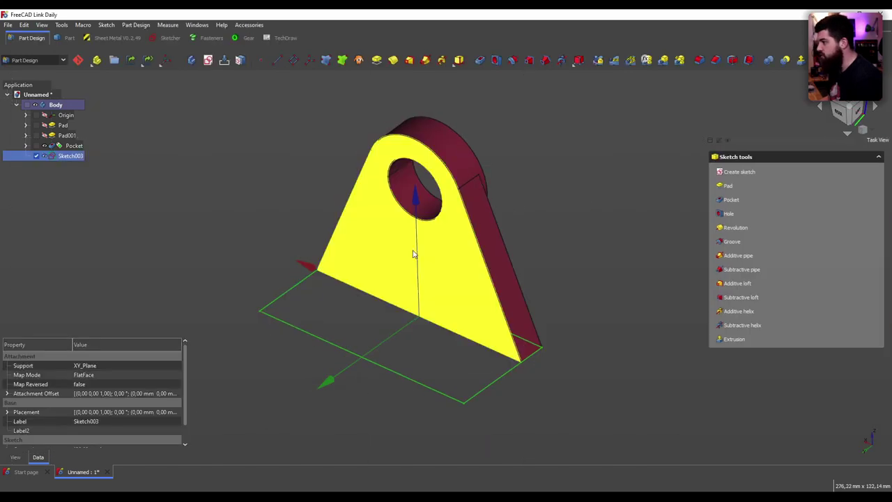
- Pad Sketch003 10 mm reversed as Pad002 to form the rectangular base plate
mouse_move(476, 351)
middle_mouse_down()
mouse_move(474, 312)
mouse_move(515, 398)
middle_mouse_up()
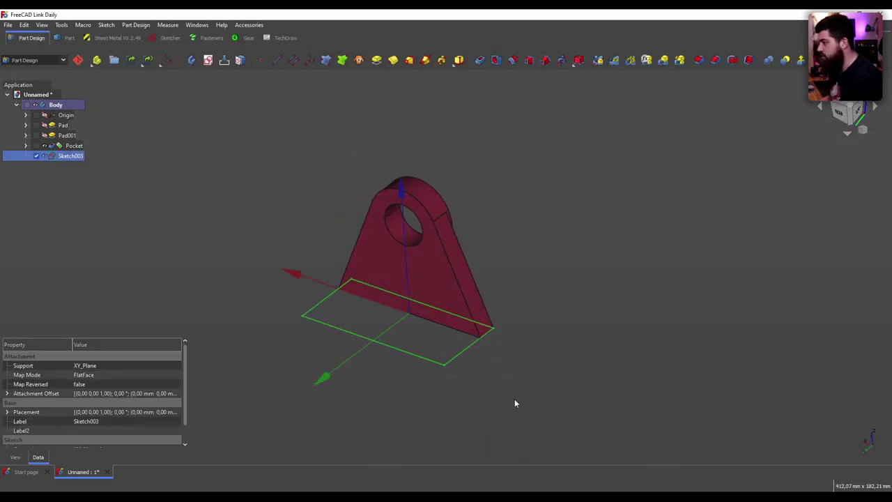
scroll(419, 365, "up", 3)
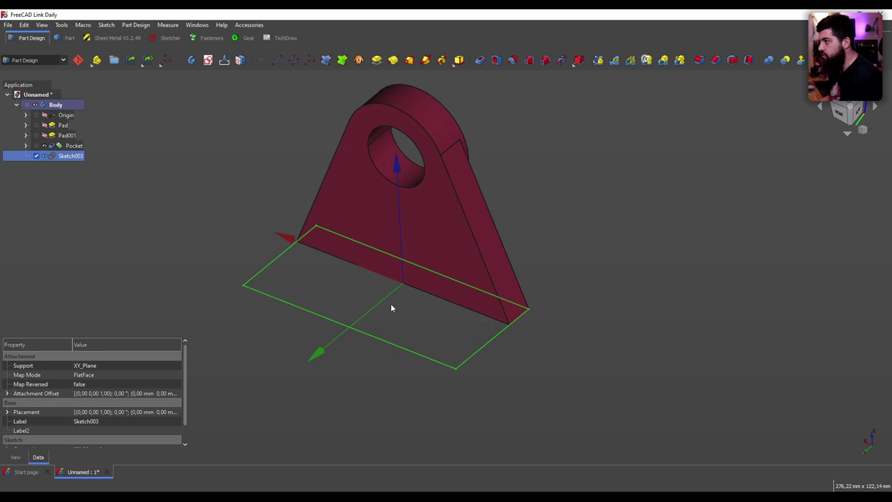
left_click(376, 60)
mouse_move(487, 211)
middle_mouse_down()
mouse_move(517, 342)
mouse_move(327, 307)
mouse_move(505, 378)
mouse_move(495, 368)
middle_mouse_up()
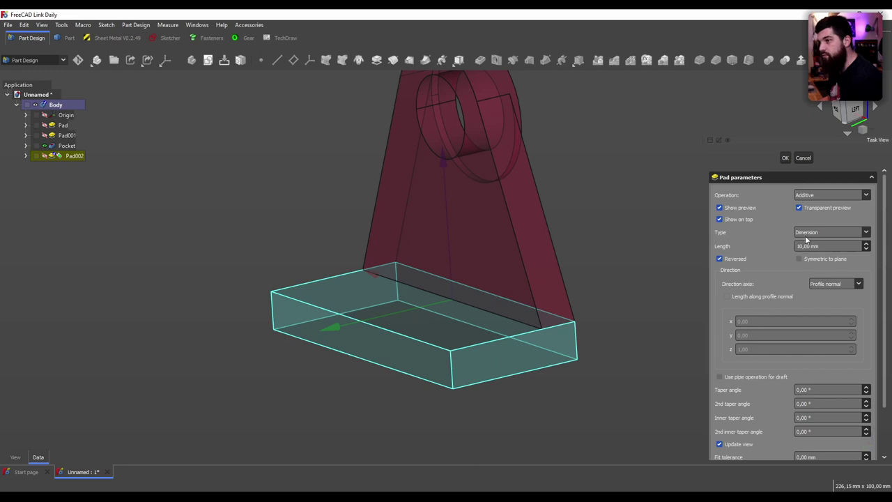
left_click(785, 159)
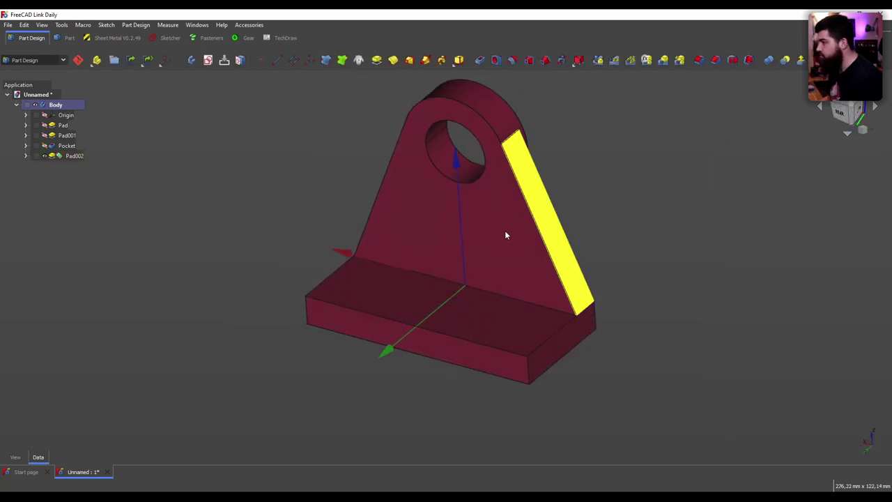
mouse_move(506, 236)
middle_mouse_down()
mouse_move(460, 251)
mouse_move(409, 355)
middle_mouse_up()
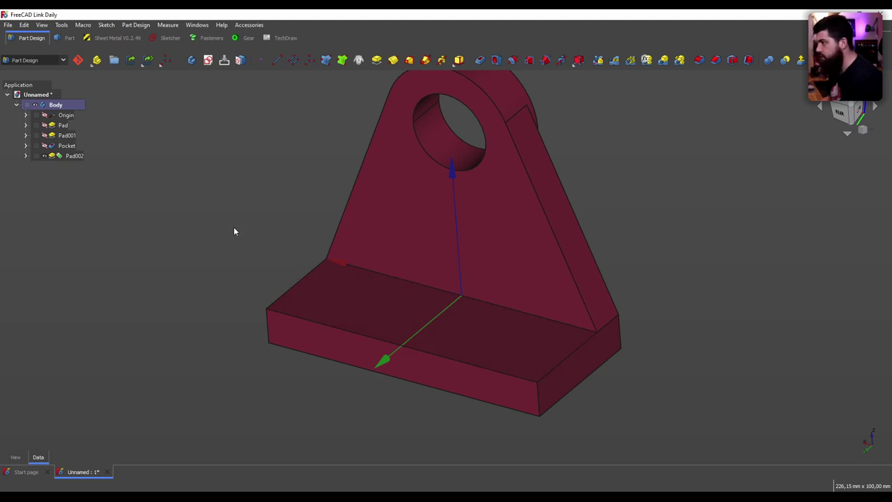
- Fillet both front vertical corner edges of the base plate with a 14 mm radius
left_click(538, 407)
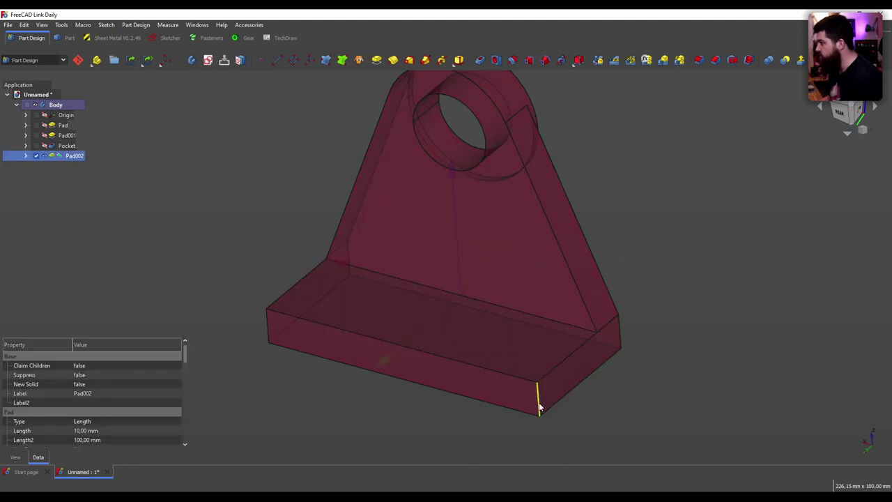
left_click(700, 61)
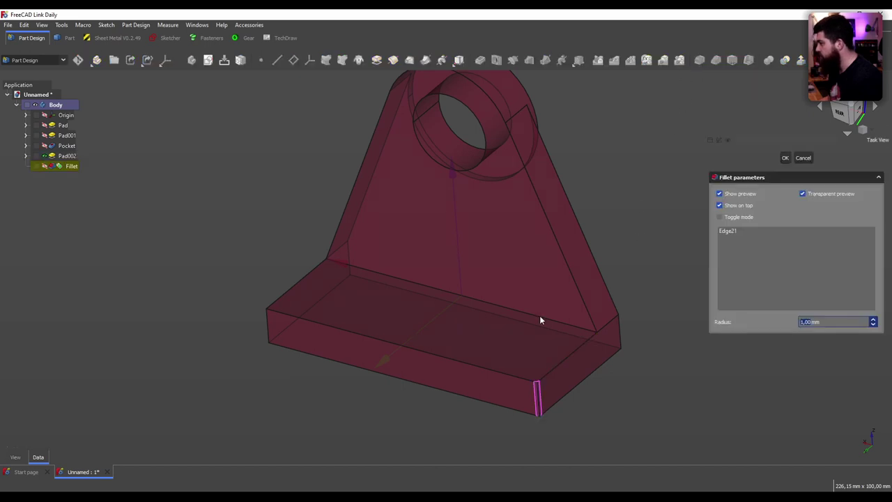
left_click(268, 326)
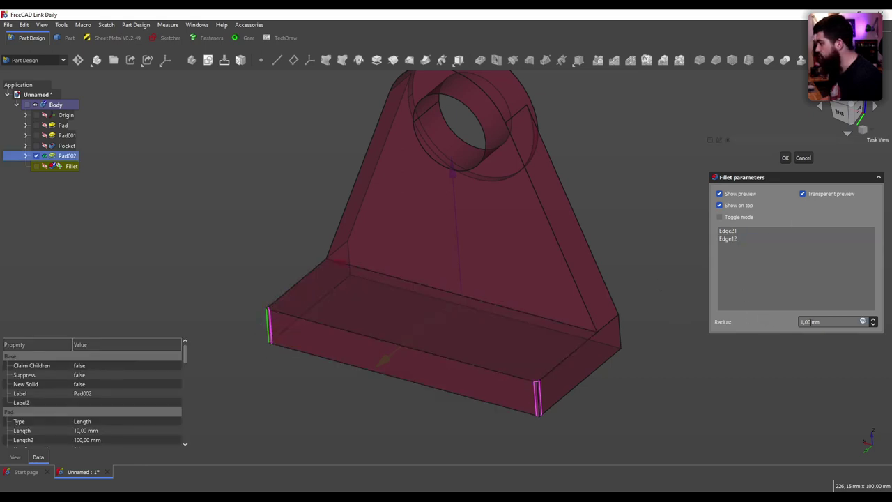
left_click(765, 321)
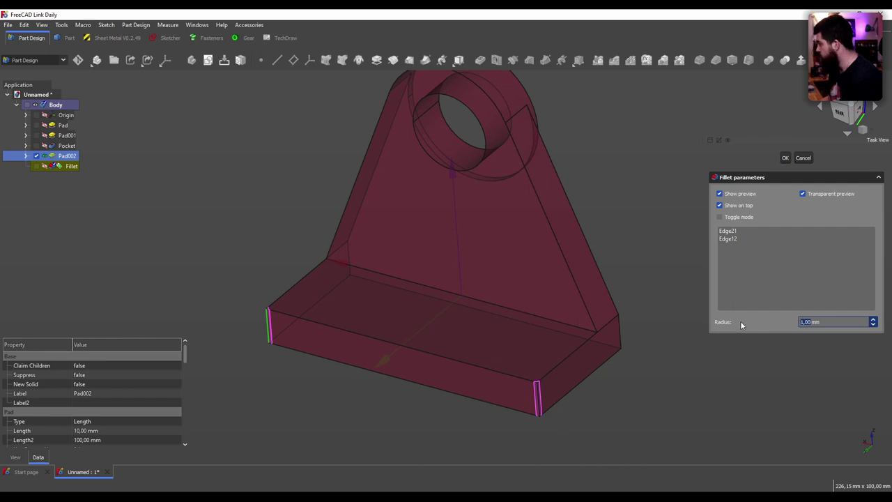
type("14")
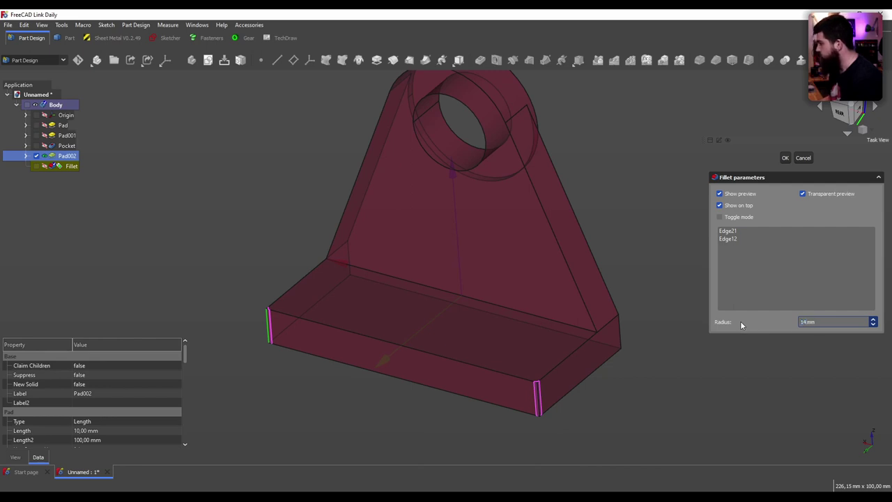
left_click(785, 157)
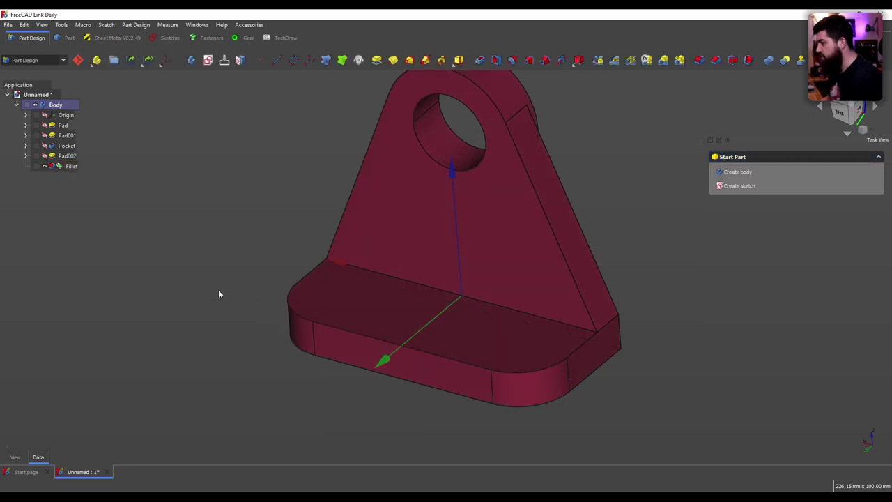
mouse_move(218, 291)
middle_mouse_down()
mouse_move(346, 354)
mouse_move(514, 331)
mouse_move(324, 346)
middle_mouse_up()
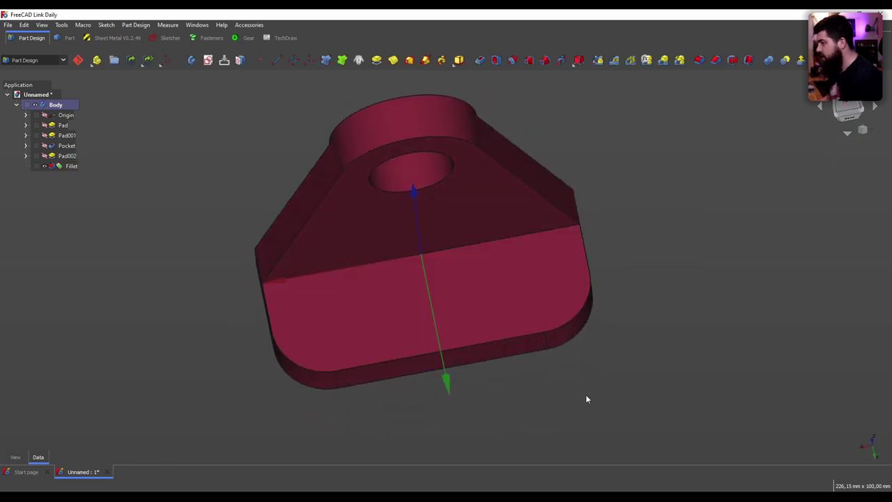
middle_click_drag(585, 398, 362, 283)
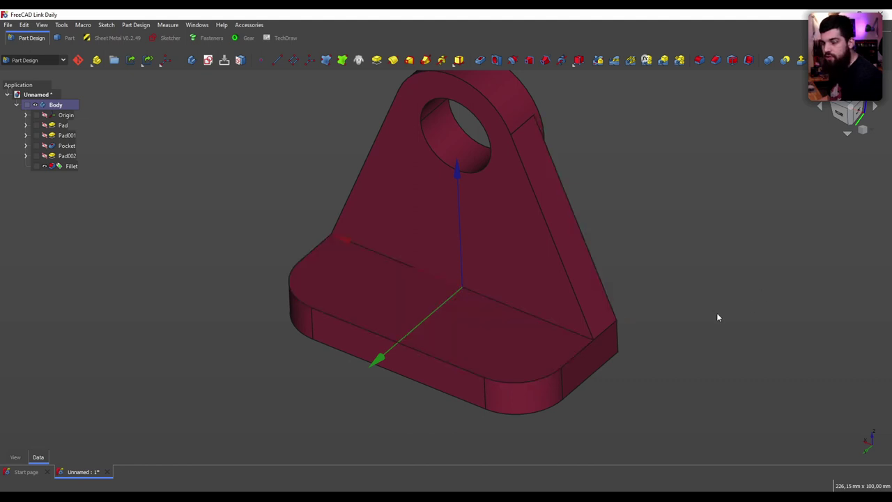
middle_click_drag(683, 372, 493, 336)
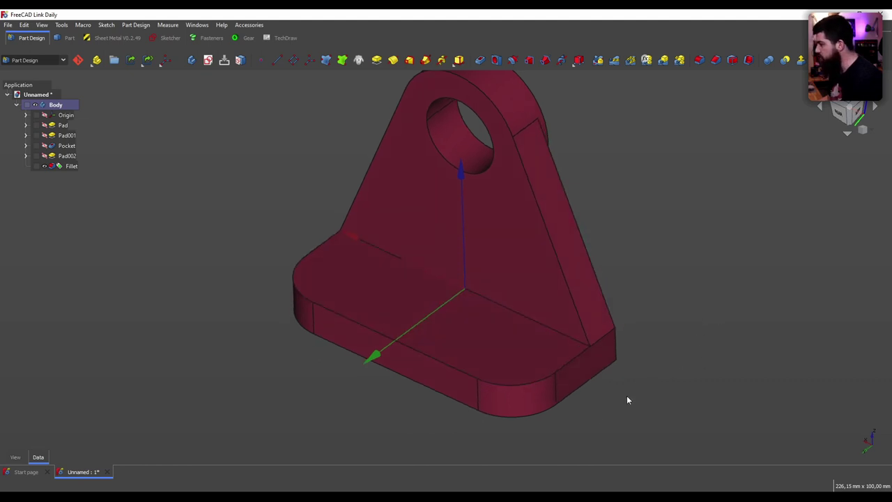
scroll(493, 335, "up", 2)
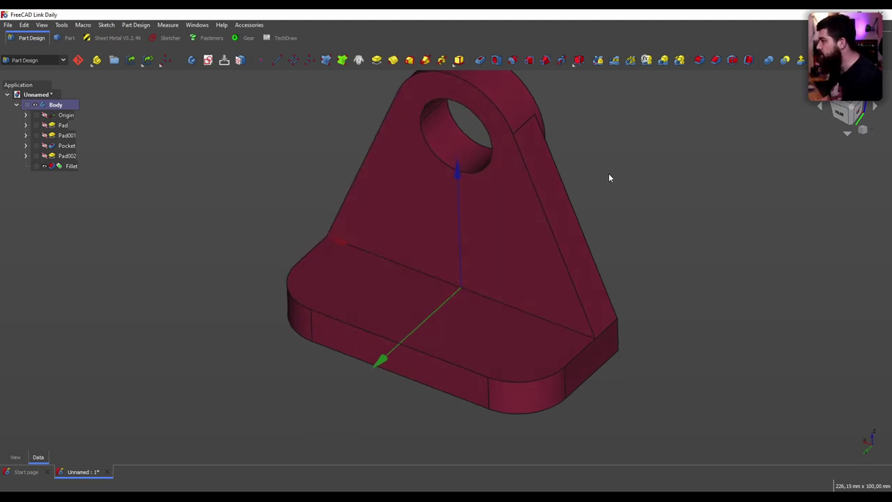
scroll(462, 289, "down", 2)
scroll(461, 290, "up", 3)
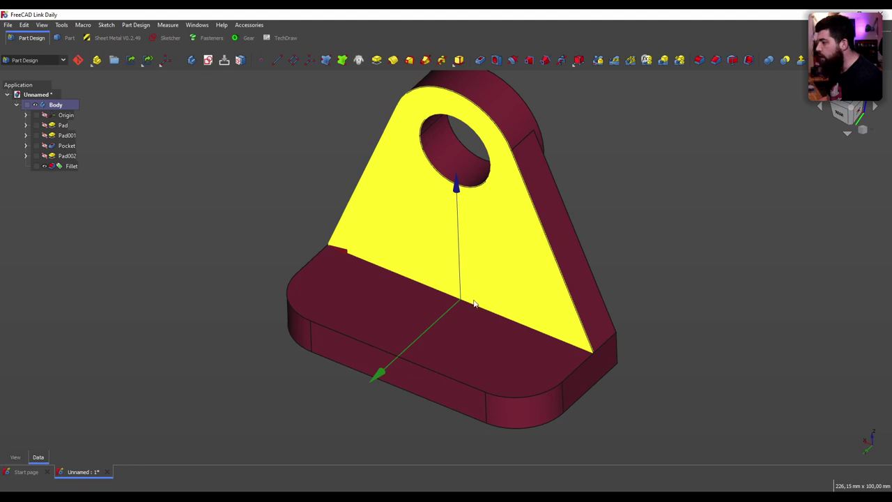
scroll(475, 302, "down", 2)
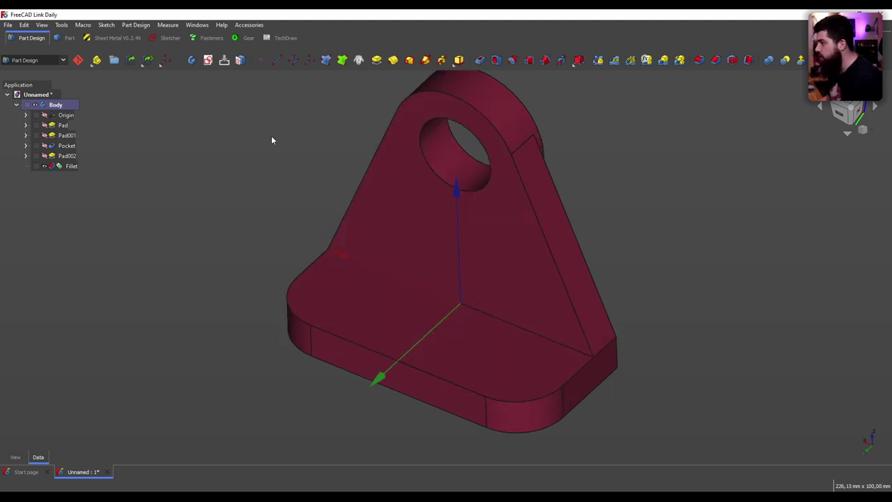
- Create Sketch004 on the XY_Plane and reference the base plate's rounded corner arc
left_click(208, 59)
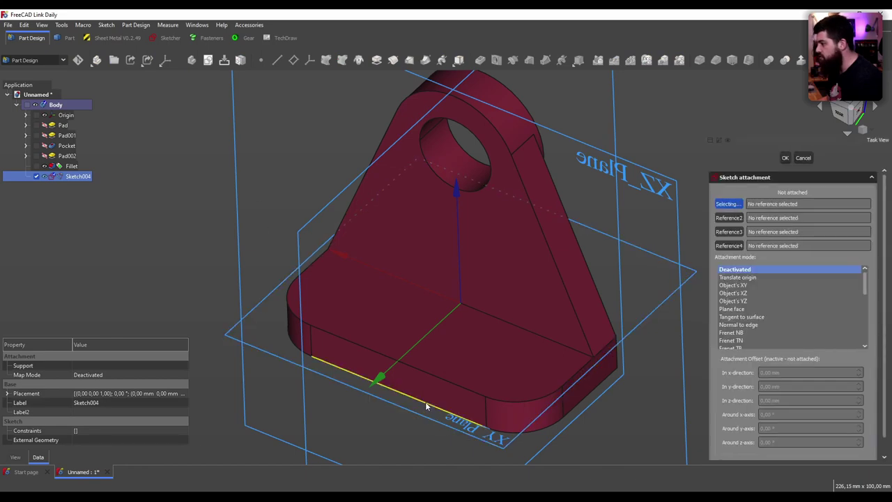
left_click(491, 449)
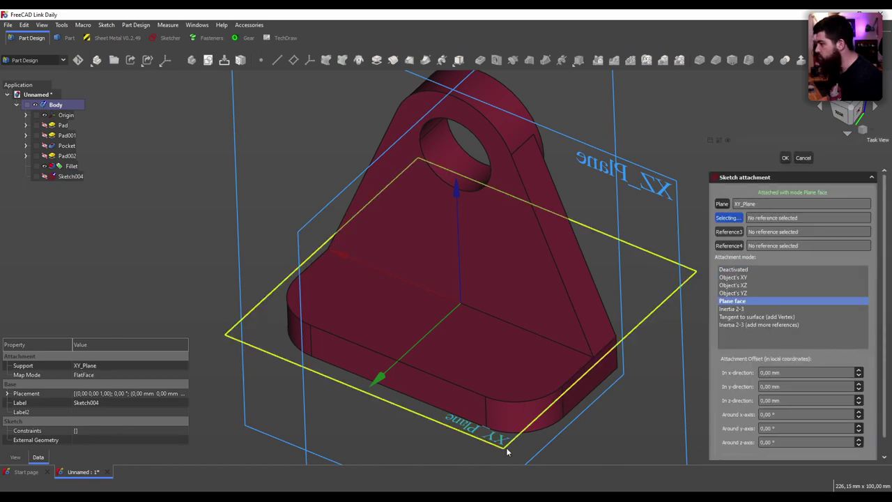
left_click(785, 156)
scroll(299, 294, "down", 3)
scroll(362, 278, "up", 4)
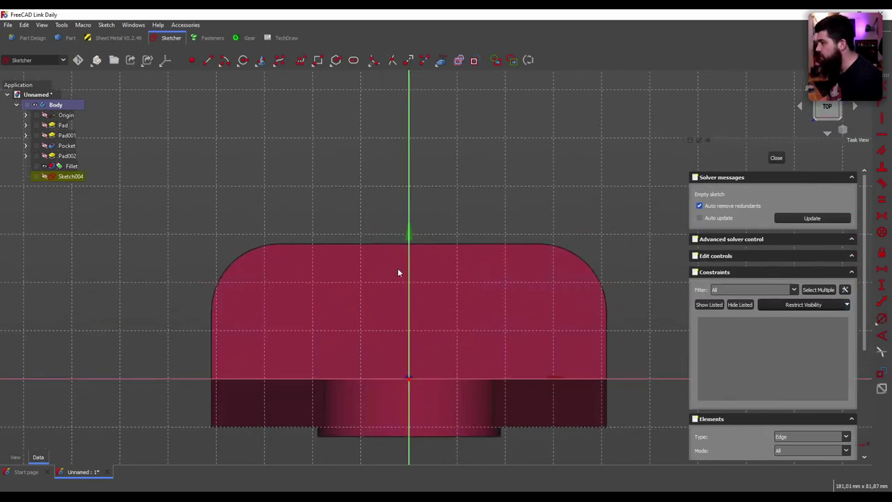
left_click(456, 60)
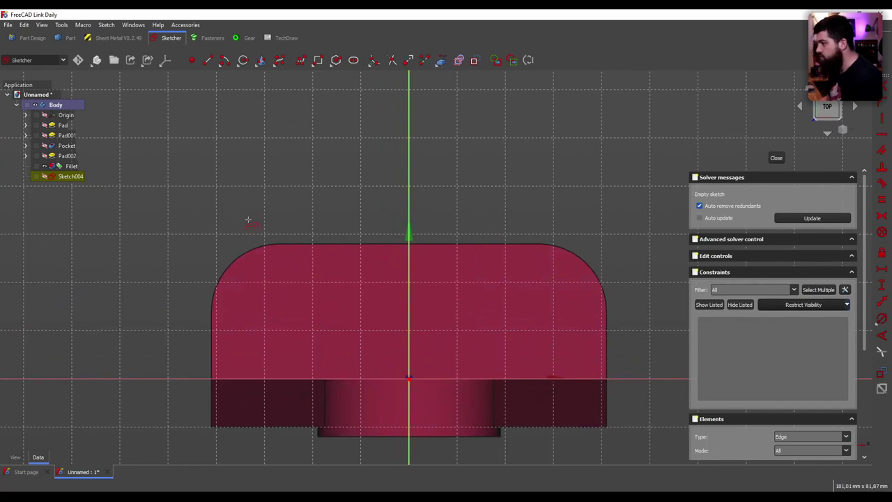
left_click(239, 255)
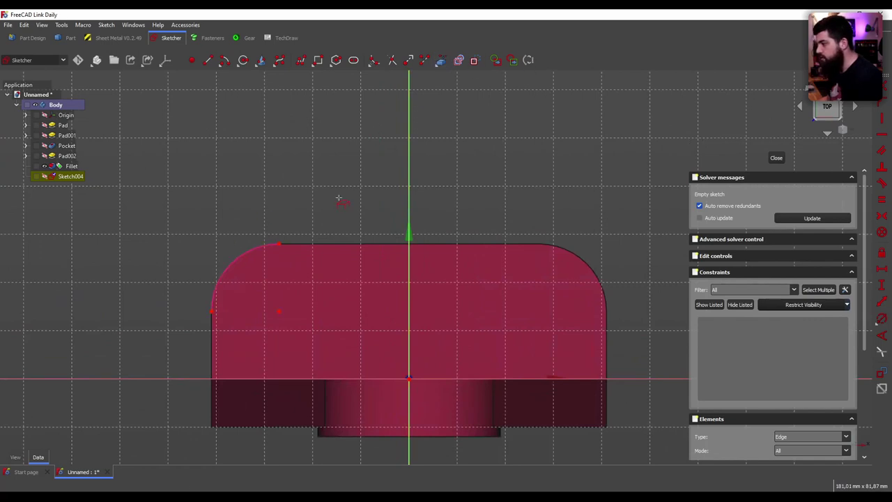
right_click(338, 199)
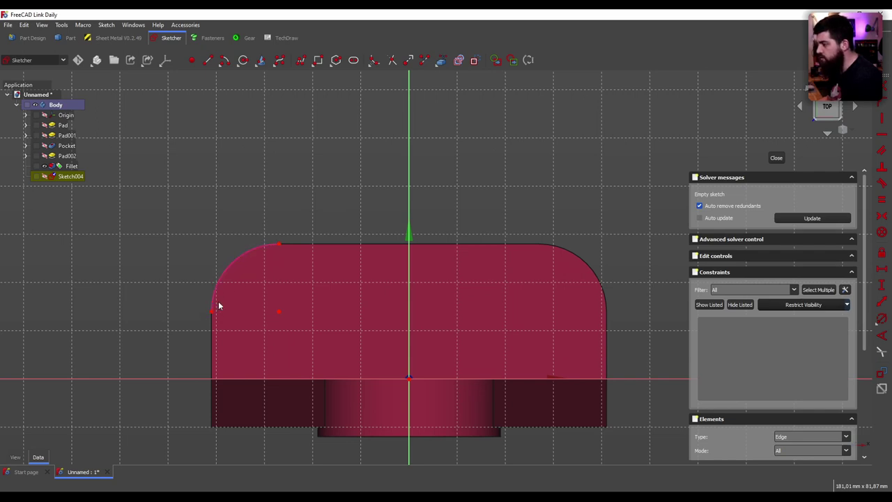
- Draw a circle at the arc centre, constrain its diameter to 10 mm, and close the sketch
left_click(244, 59)
left_click(279, 311)
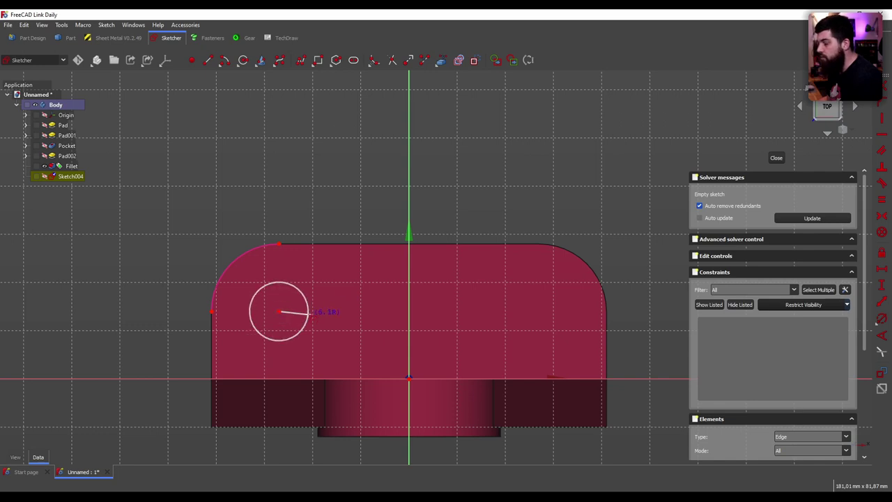
left_click(308, 312)
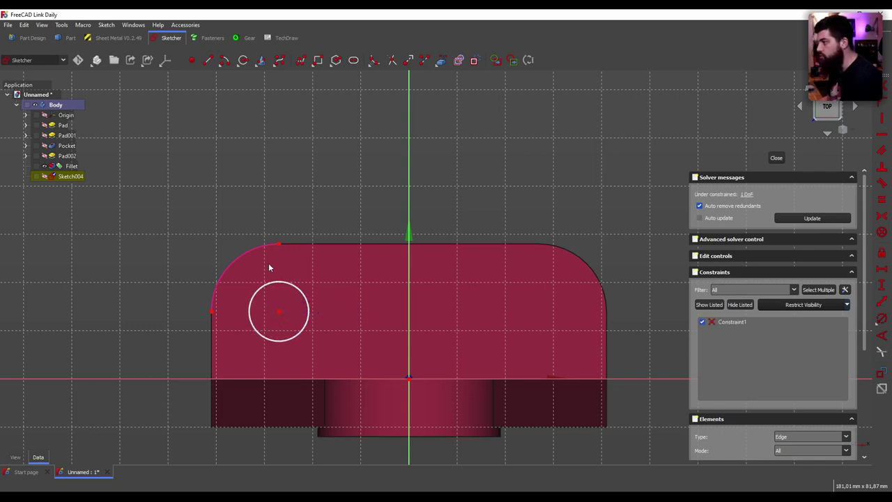
left_click(292, 288)
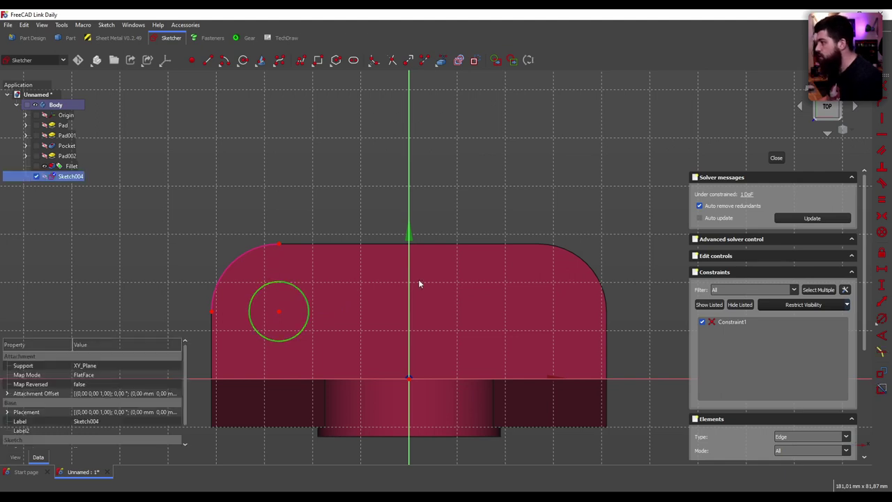
key("k")
key("o")
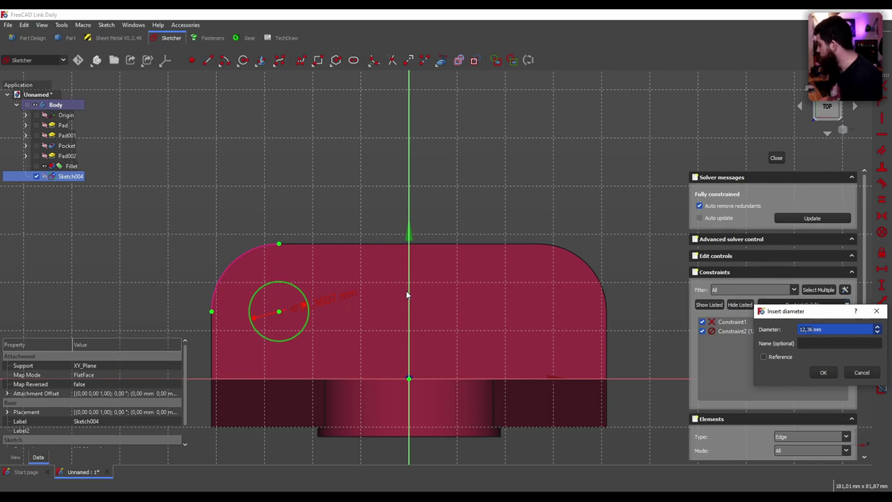
type("10")
left_click(823, 372)
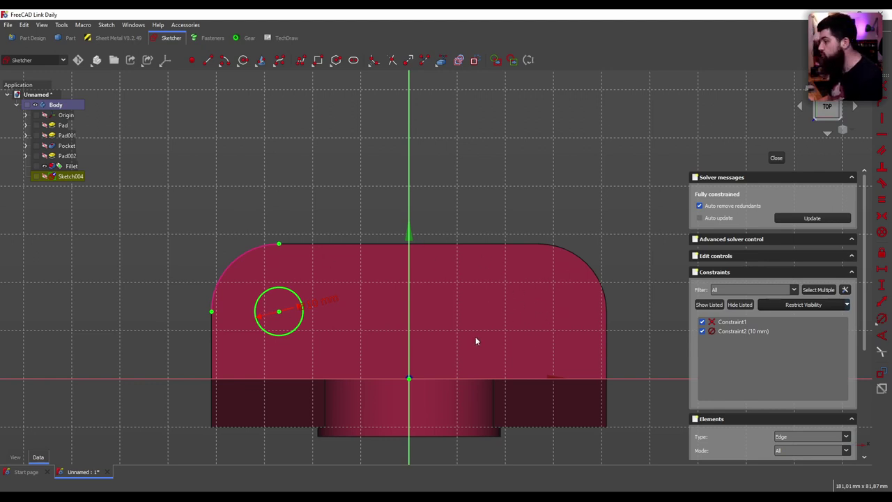
left_click(776, 158)
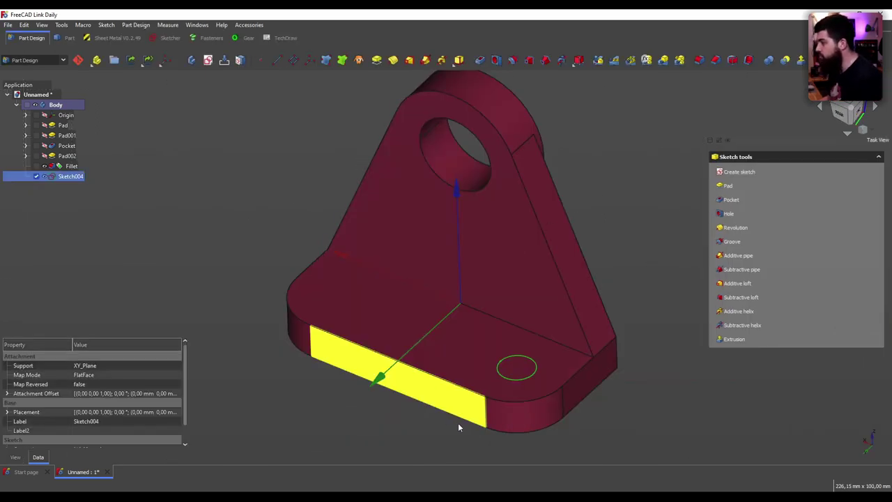
left_click(481, 62)
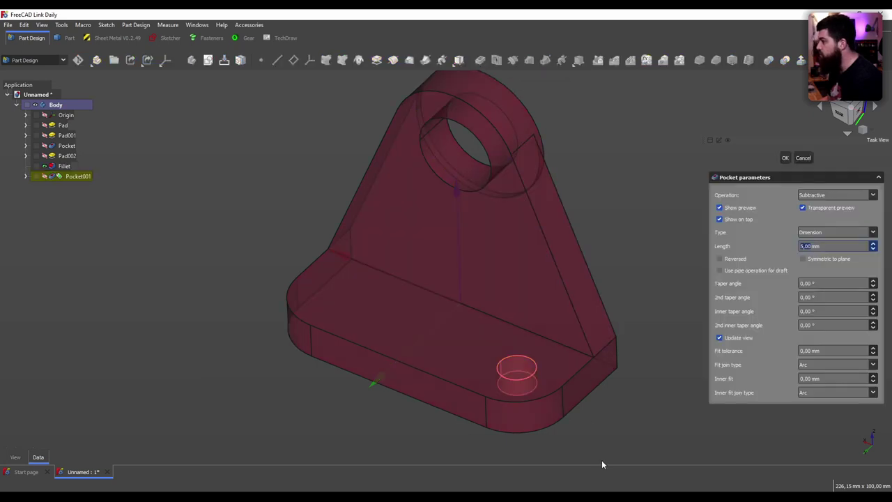
mouse_move(538, 391)
middle_mouse_down()
mouse_move(512, 350)
mouse_move(500, 354)
middle_mouse_up()
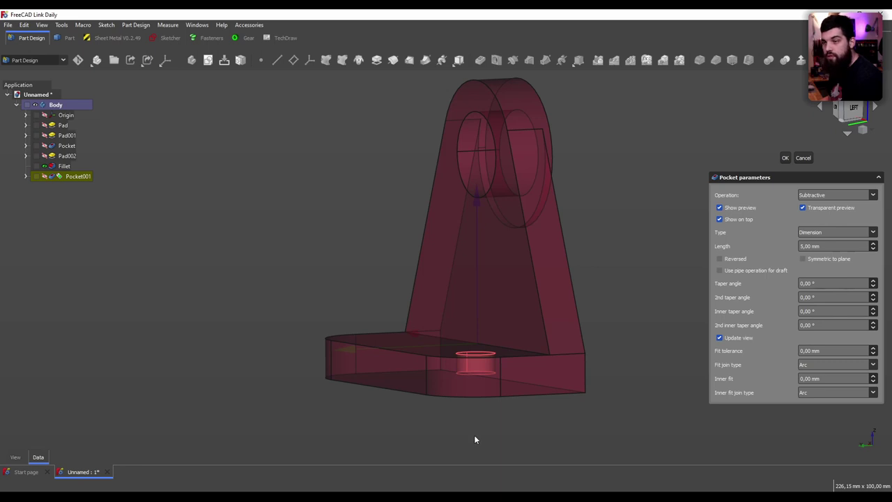
mouse_move(474, 434)
middle_mouse_down()
mouse_move(473, 374)
mouse_move(496, 376)
mouse_move(496, 428)
middle_mouse_up()
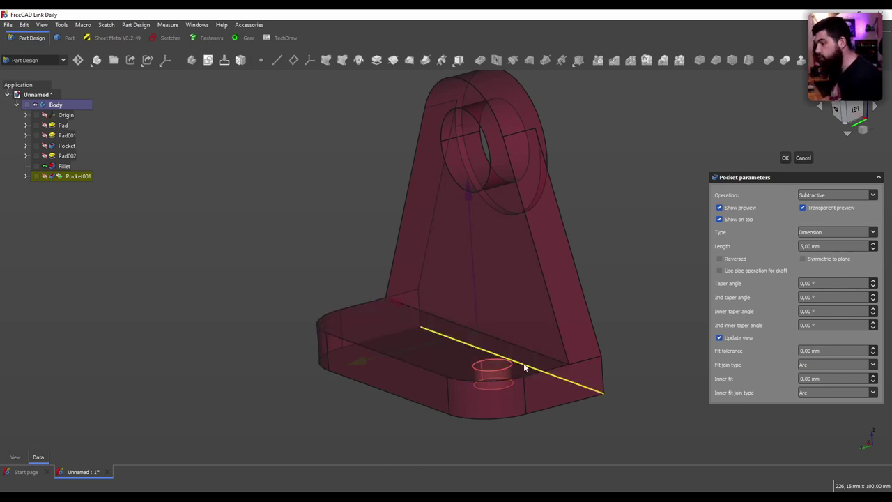
middle_click_drag(533, 373, 584, 245)
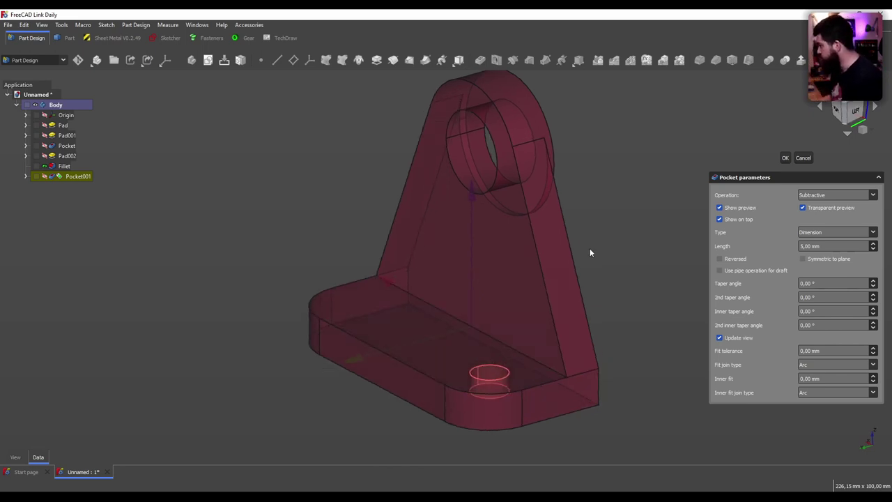
middle_click_drag(353, 385, 378, 394)
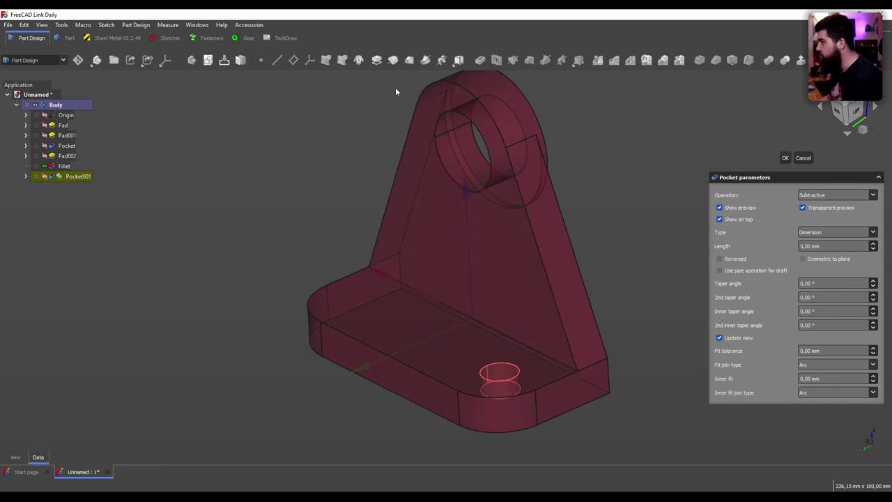
left_click(803, 158)
left_click(50, 177)
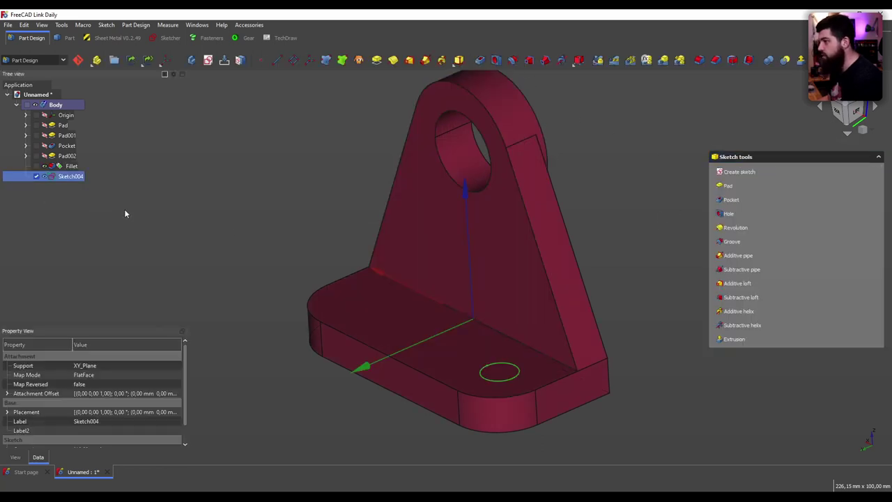
- Create a Hole feature from the circle sketch and orbit to inspect its preview
left_click(497, 61)
scroll(485, 358, "down", 3)
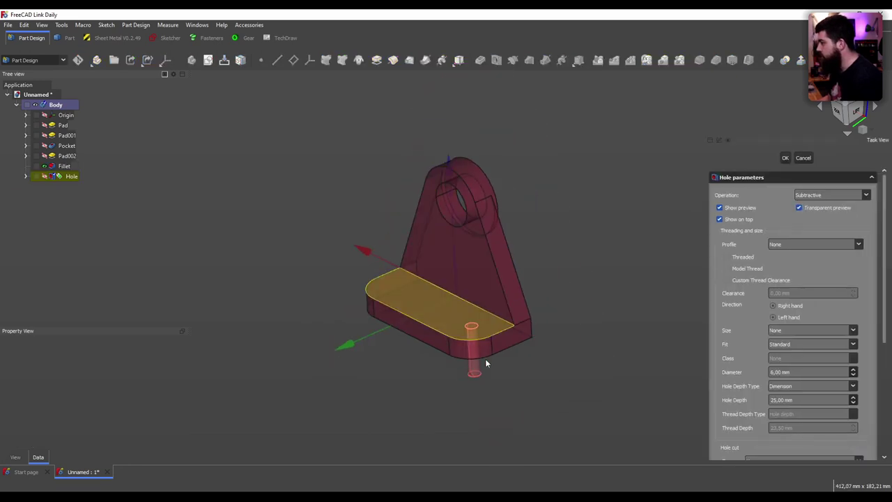
scroll(484, 358, "up", 5)
middle_click_drag(472, 382, 462, 362)
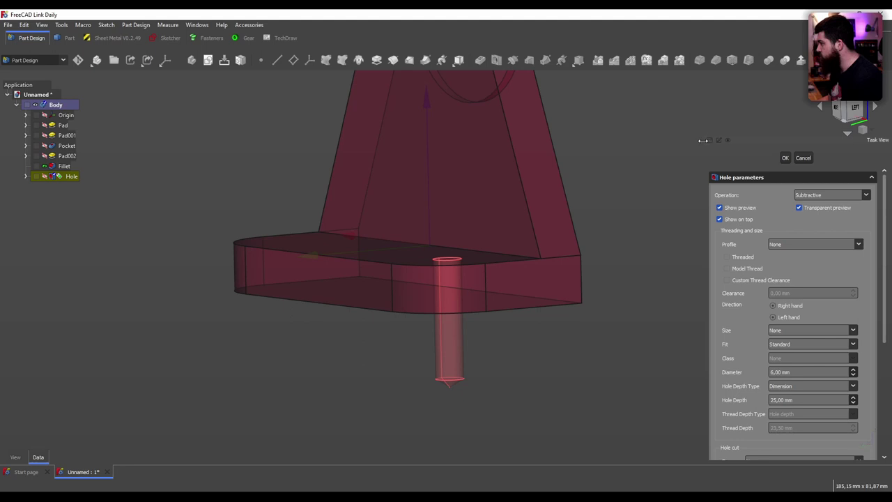
left_click_drag(704, 140, 689, 140)
mouse_move(481, 373)
middle_mouse_down()
mouse_move(469, 373)
mouse_move(528, 360)
mouse_move(471, 390)
mouse_move(522, 374)
middle_mouse_up()
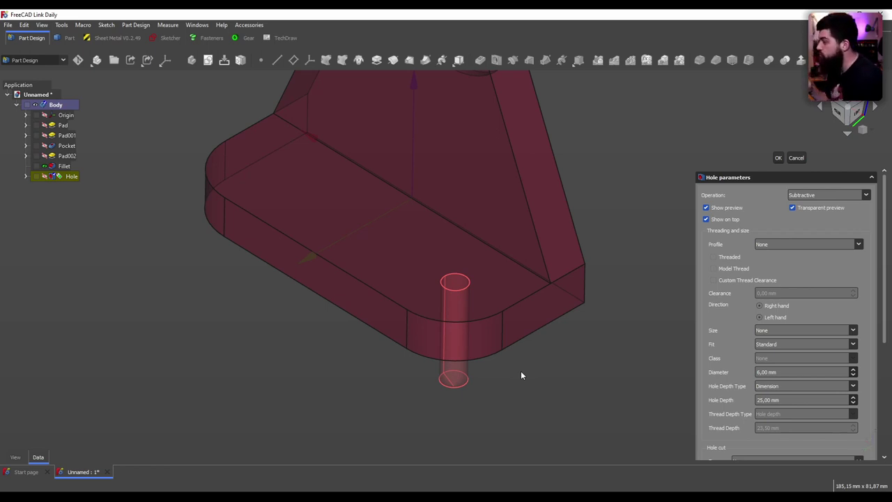
mouse_move(524, 332)
middle_mouse_down()
mouse_move(528, 362)
mouse_move(492, 384)
middle_mouse_up()
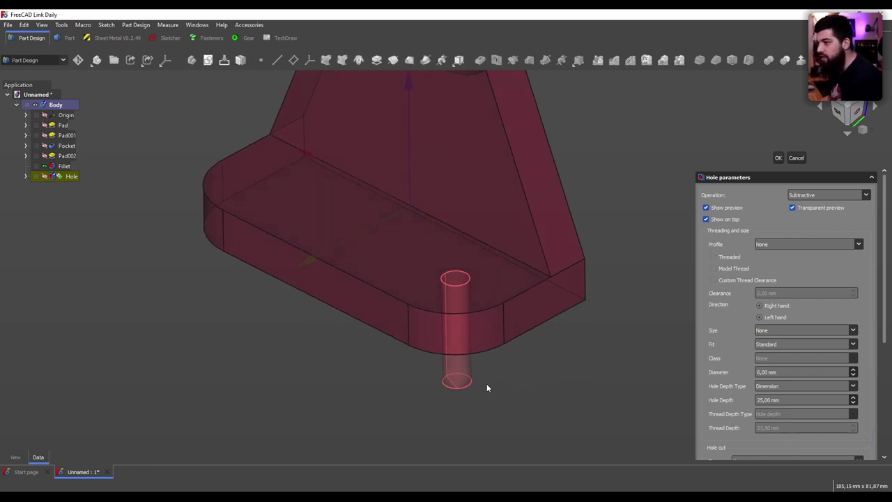
middle_click_drag(486, 383, 447, 295)
scroll(484, 335, "up", 4)
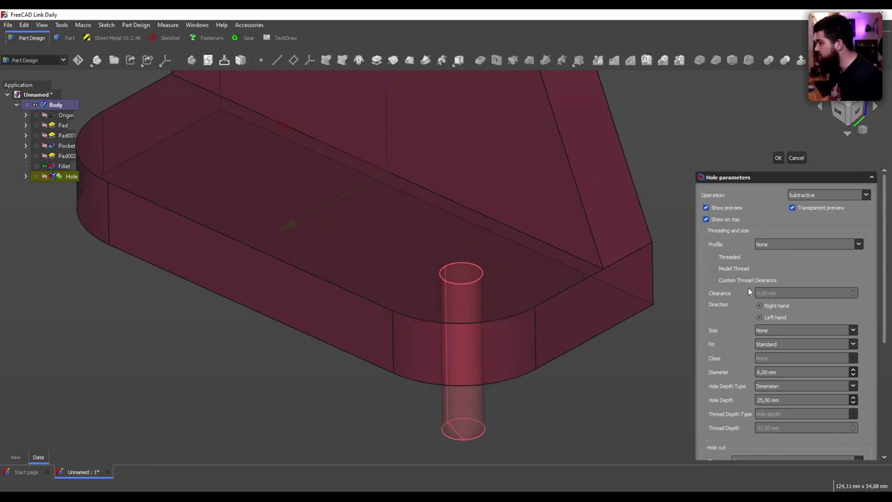
scroll(736, 393, "down", 2)
scroll(736, 394, "down", 2)
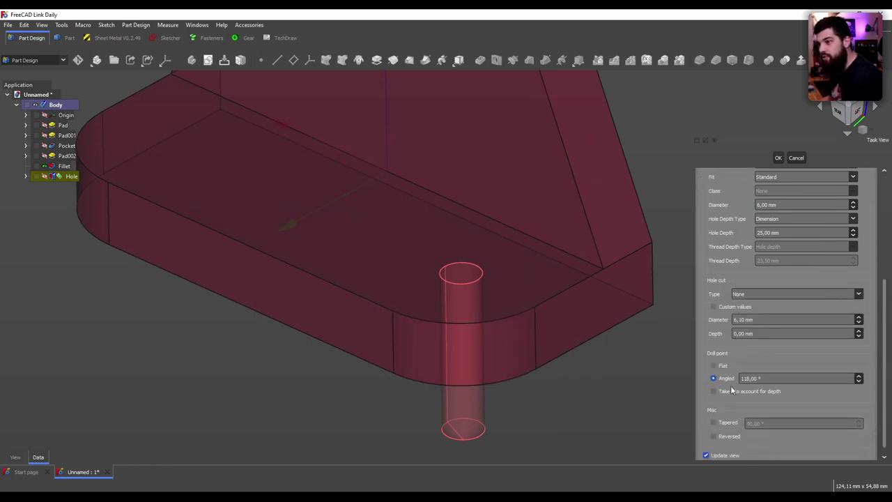
scroll(731, 382, "down", 1)
scroll(732, 351, "up", 3)
scroll(731, 350, "up", 3)
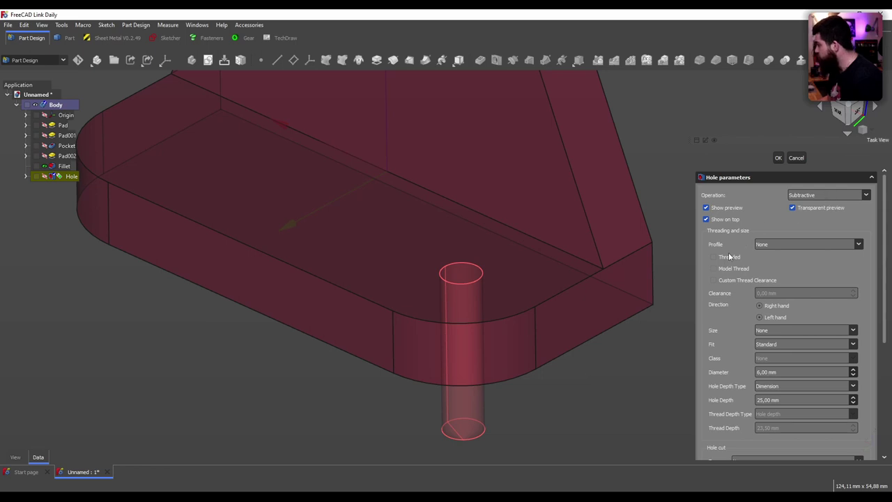
scroll(731, 270, "down", 1)
scroll(712, 279, "down", 1)
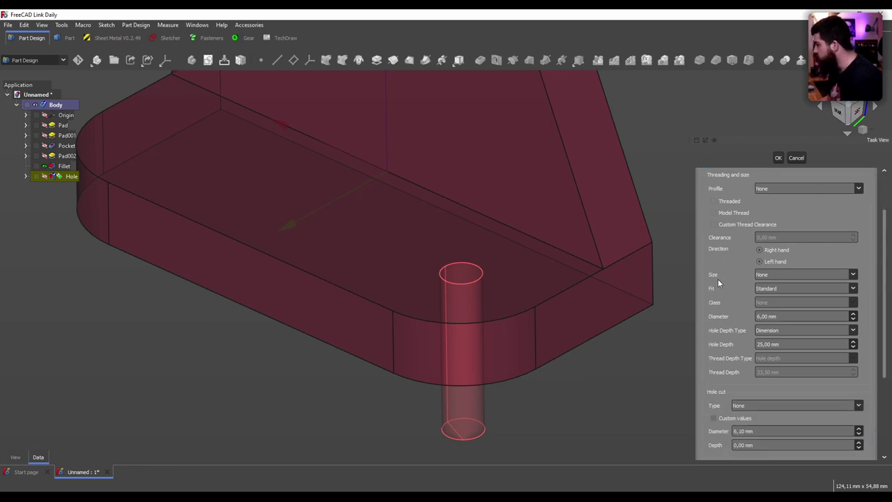
mouse_move(801, 372)
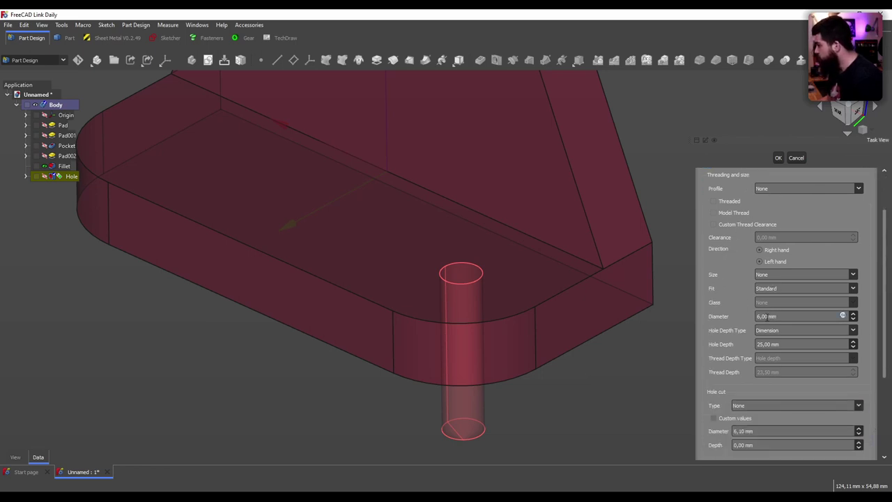
- Set the hole diameter to 10 mm and the depth type to Through all
double_click(763, 315)
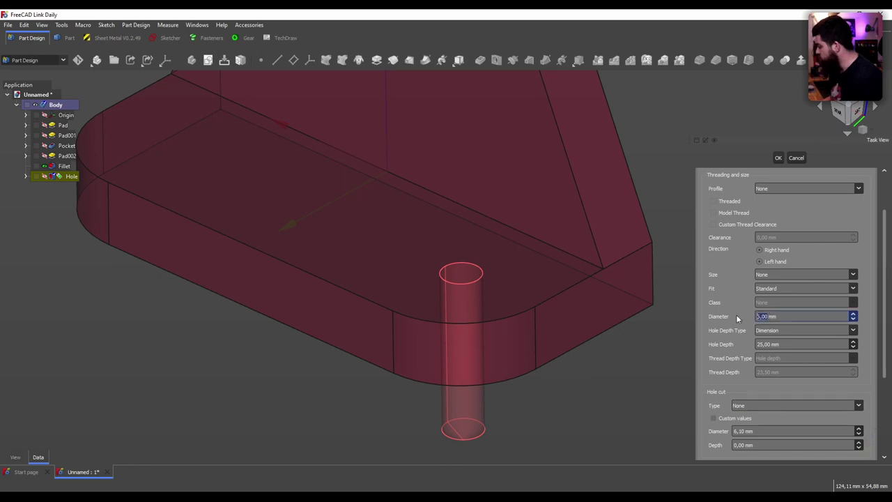
type("10")
key("Return")
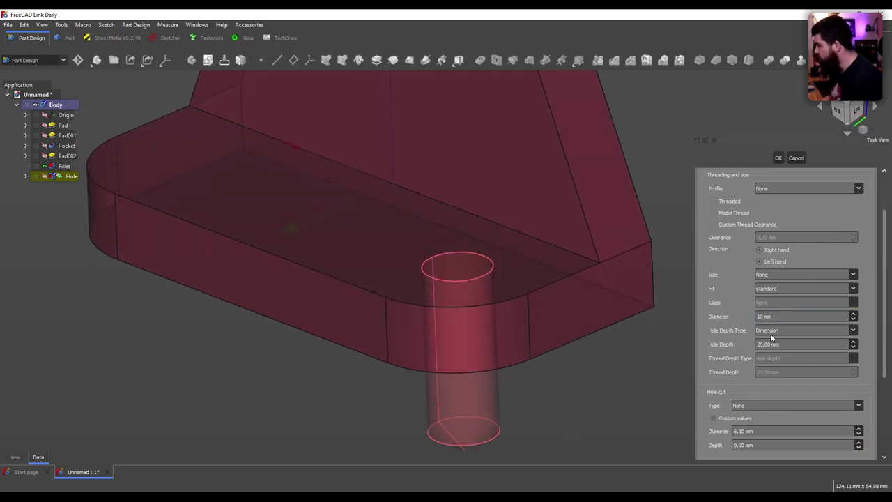
left_click(775, 331)
left_click(779, 342)
mouse_move(562, 413)
middle_mouse_down()
mouse_move(515, 399)
mouse_move(517, 368)
mouse_move(535, 400)
middle_mouse_up()
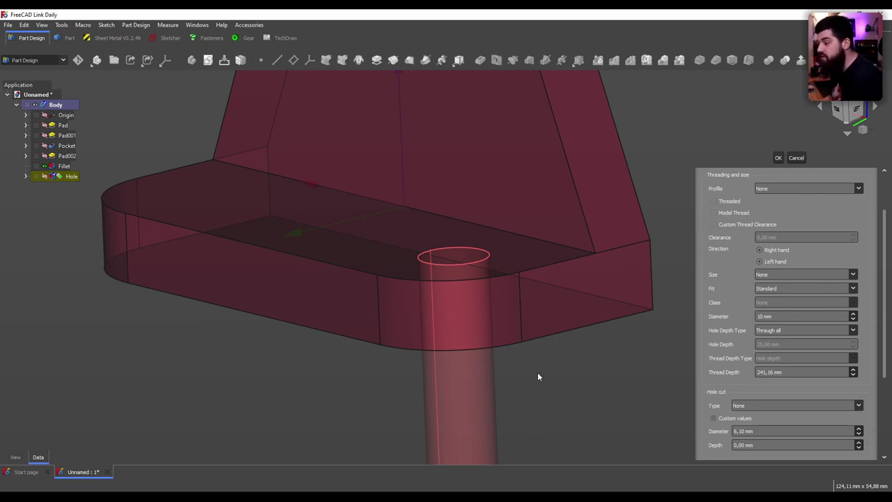
mouse_move(537, 374)
middle_mouse_down()
mouse_move(597, 403)
mouse_move(549, 383)
middle_mouse_up()
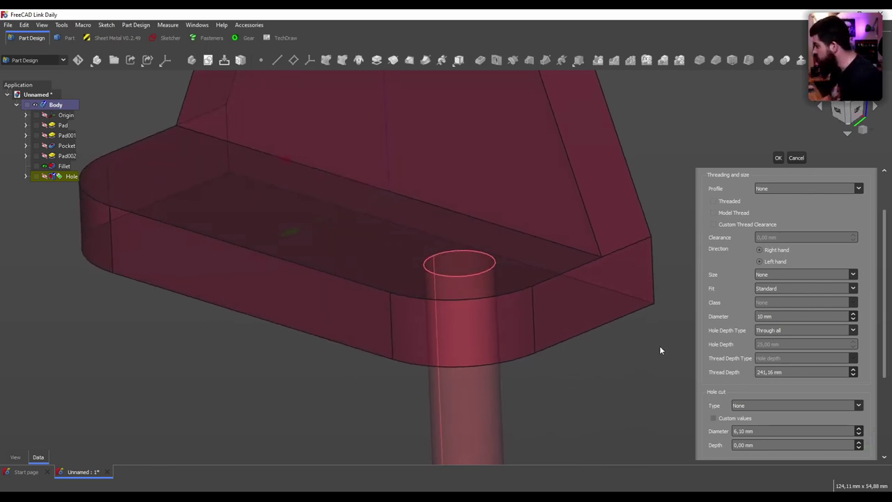
scroll(722, 394, "down", 2)
scroll(720, 371, "down", 1)
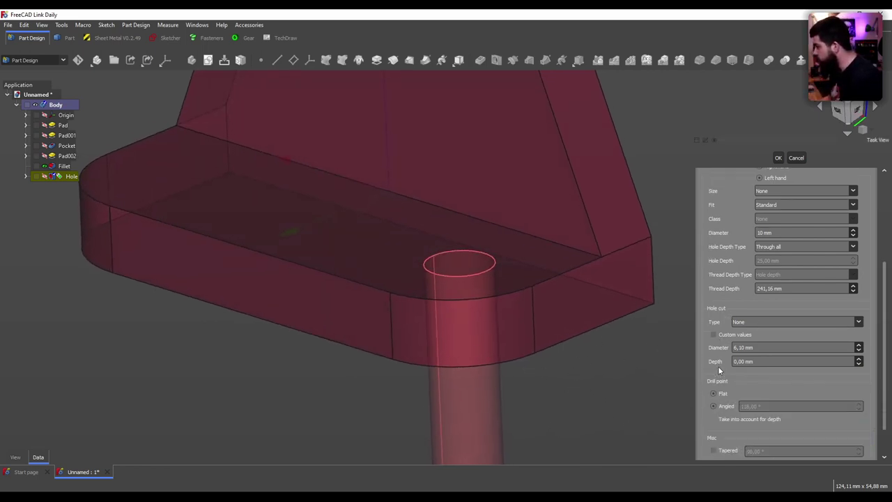
scroll(728, 328, "down", 1)
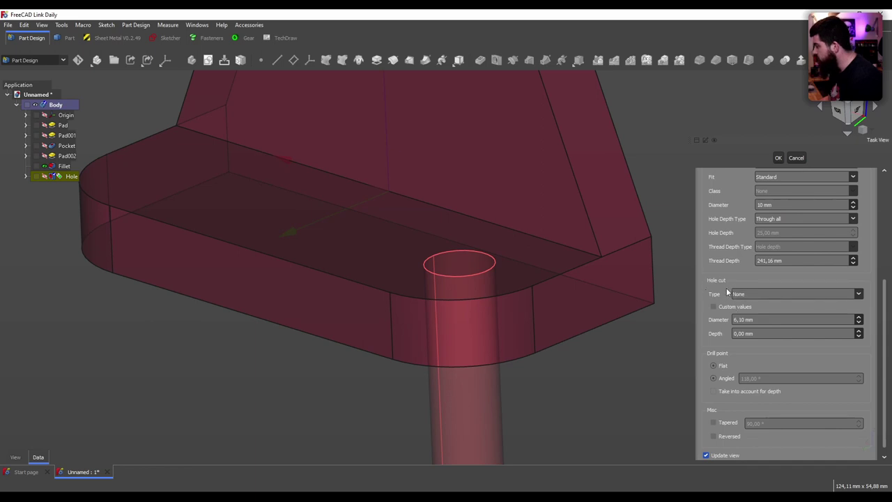
- Switch the hole cut type to Counterbore with 20 mm diameter and 2 mm depth
left_click(753, 295)
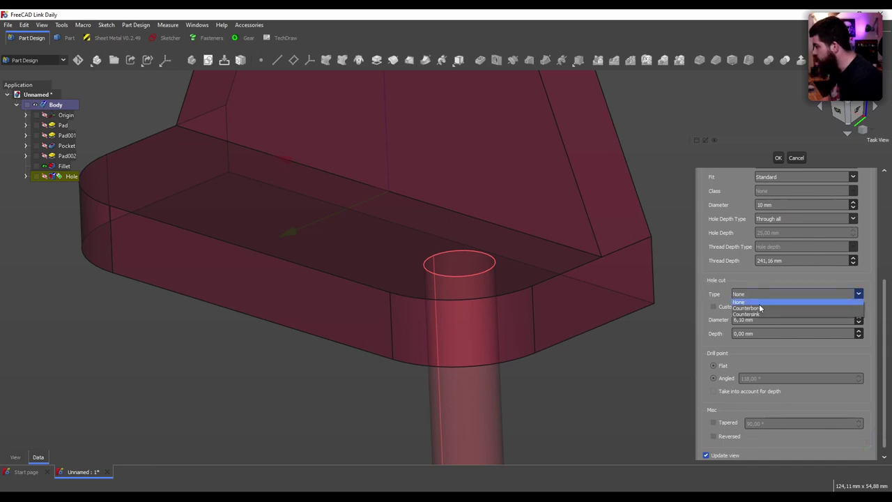
left_click(767, 308)
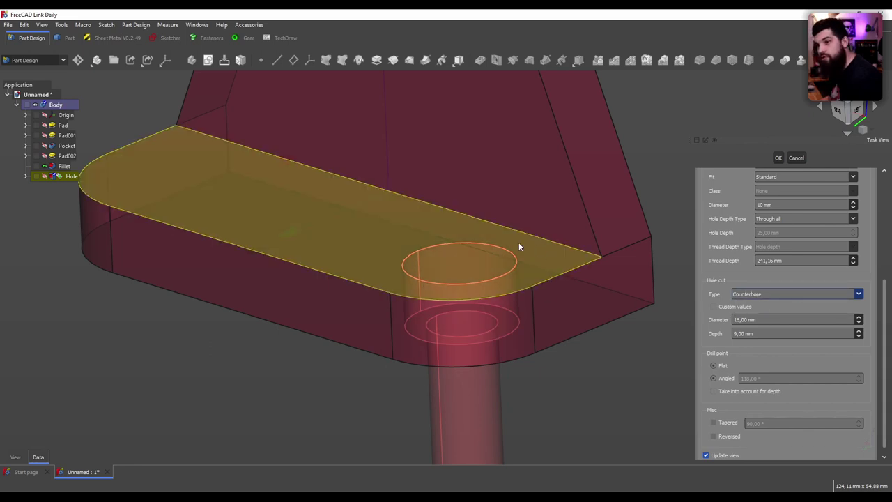
double_click(744, 320)
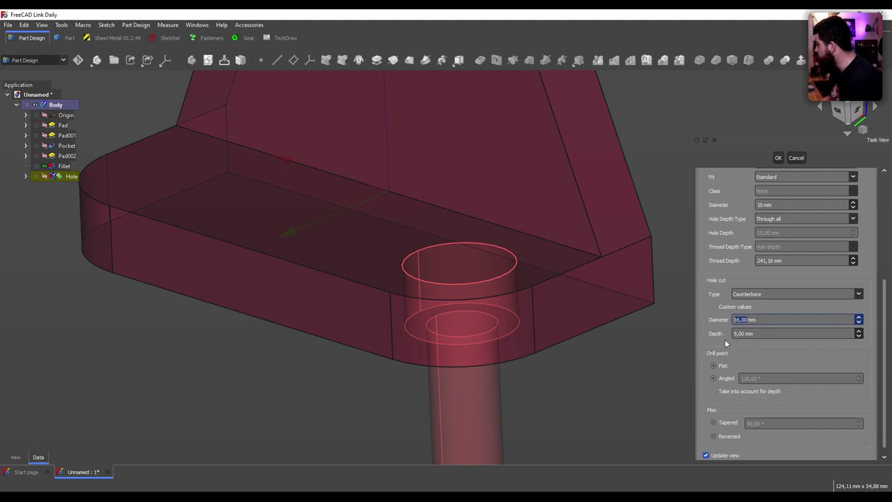
type("20")
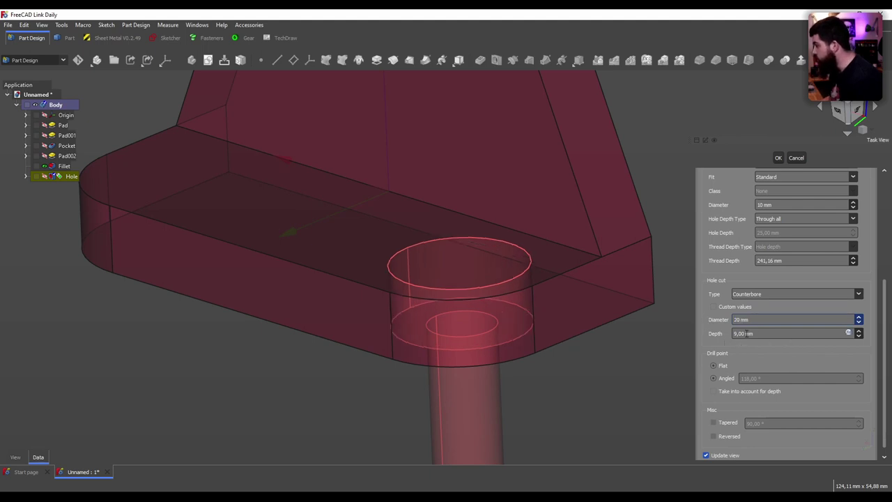
left_click(742, 333)
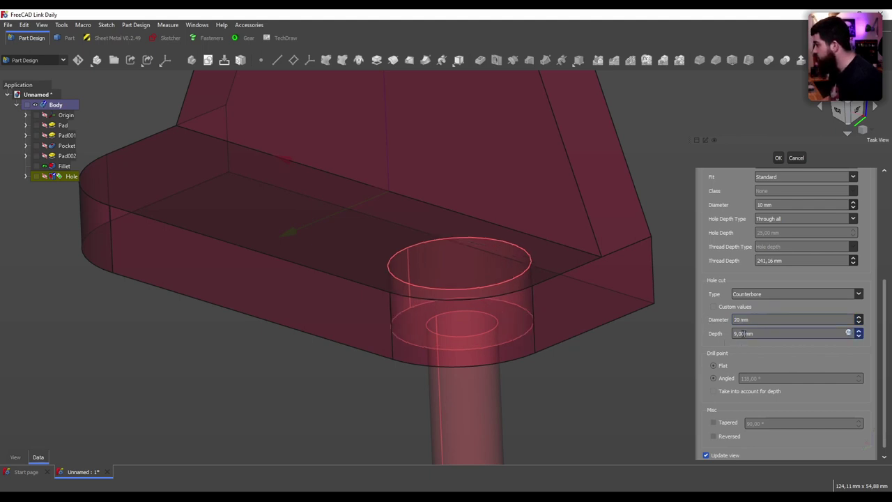
type("2")
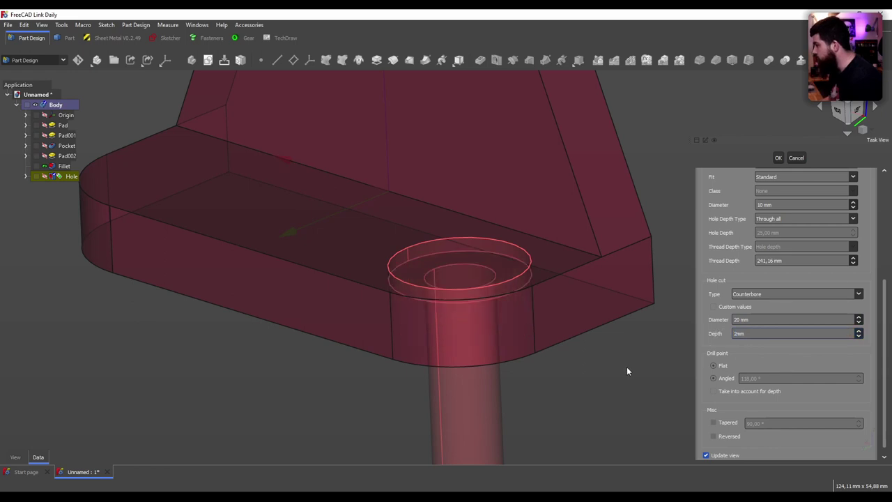
mouse_move(626, 372)
middle_mouse_down()
mouse_move(593, 358)
mouse_move(469, 370)
mouse_move(555, 377)
mouse_move(593, 359)
mouse_move(530, 300)
mouse_move(571, 298)
middle_mouse_up()
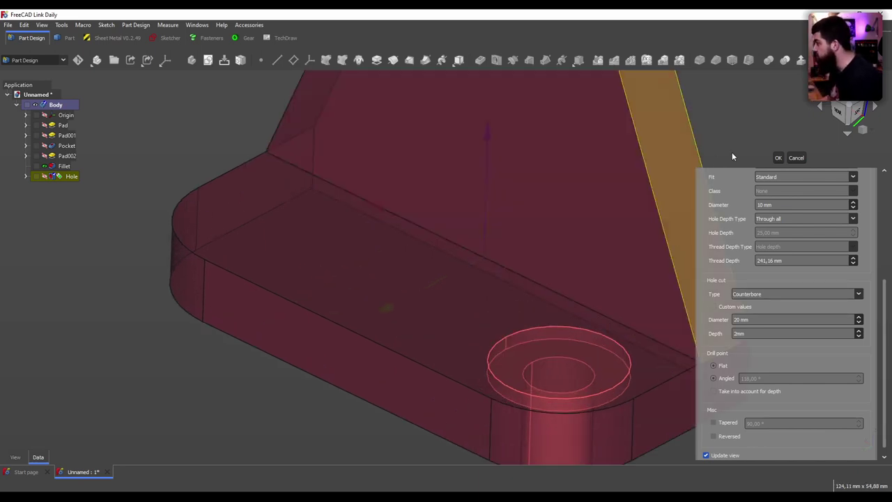
- Confirm the counterbored Hole feature and reselect Hole in the tree for mirroring
left_click(778, 158)
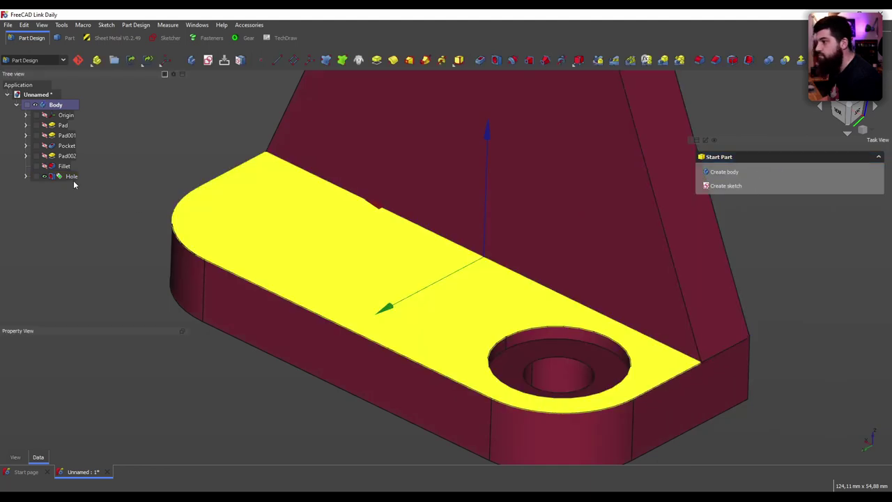
left_click(71, 176)
scroll(567, 370, "down", 4)
left_click(531, 427)
mouse_move(532, 428)
middle_mouse_down()
mouse_move(499, 377)
mouse_move(636, 411)
middle_mouse_up()
left_click(70, 177)
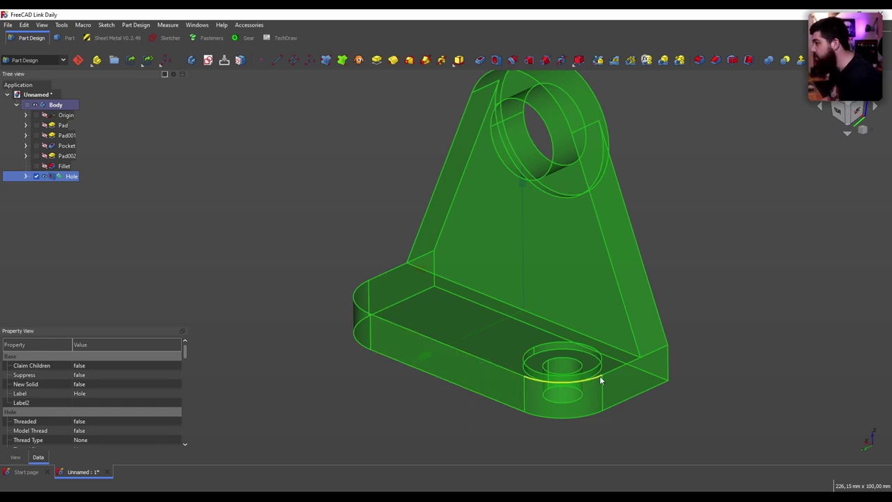
left_click(250, 239)
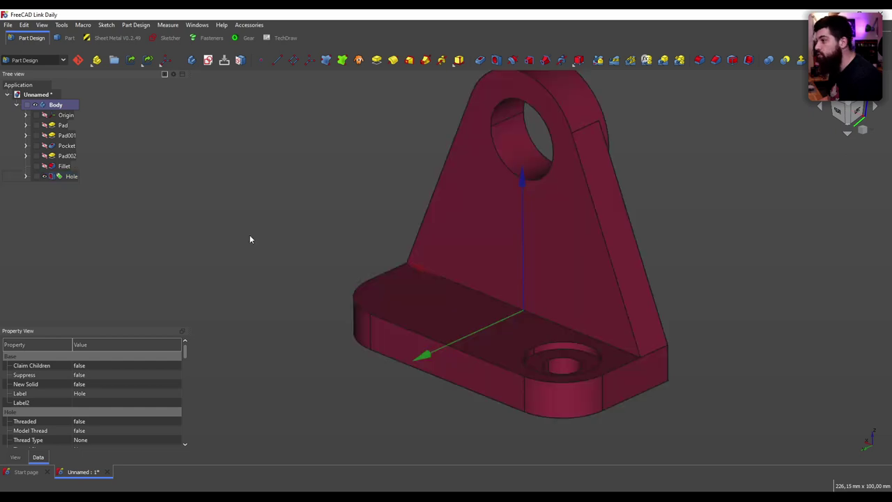
left_click(71, 176)
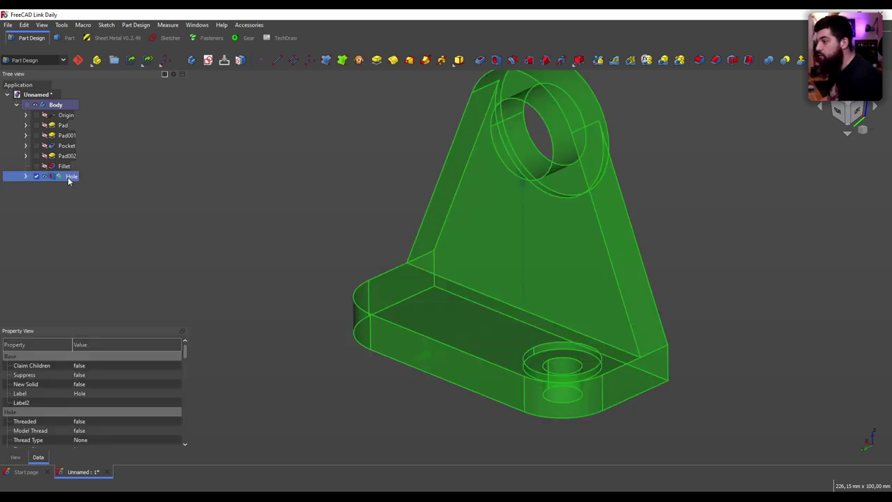
- Apply a Mirrored feature to the Hole using the Base YZ plane and confirm it
left_click(598, 60)
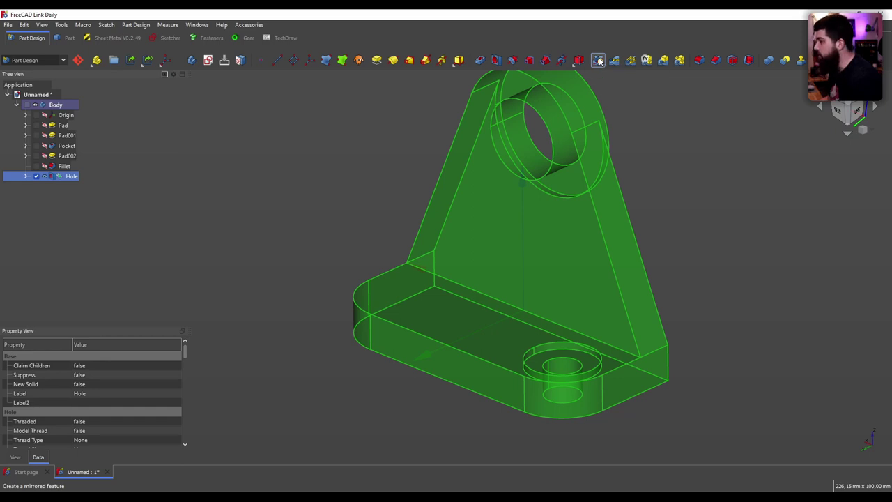
middle_click_drag(359, 300, 324, 260)
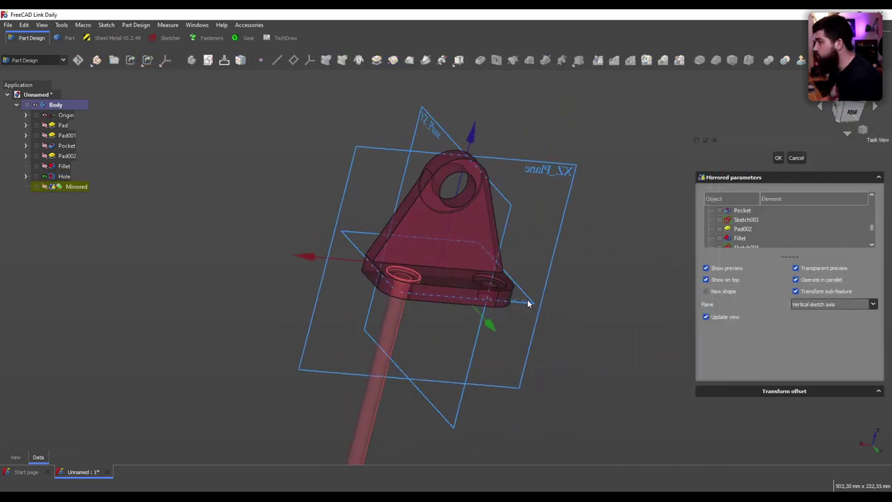
scroll(389, 177, "up", 2)
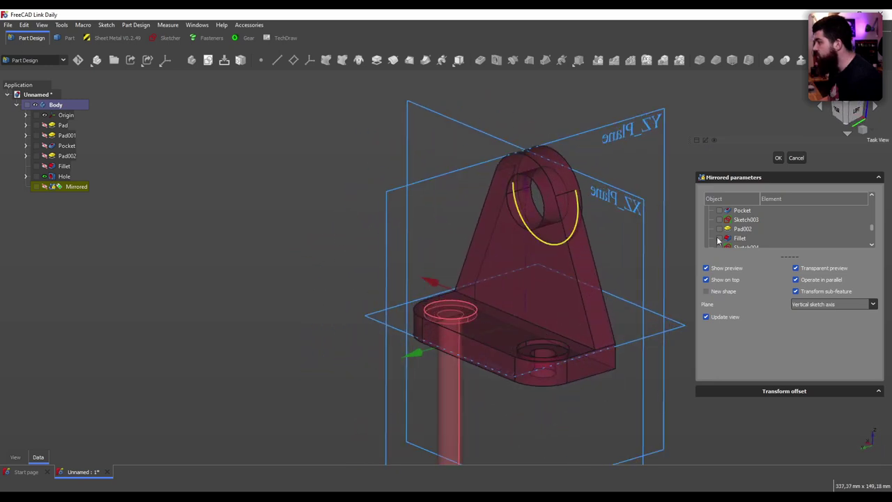
left_click(841, 305)
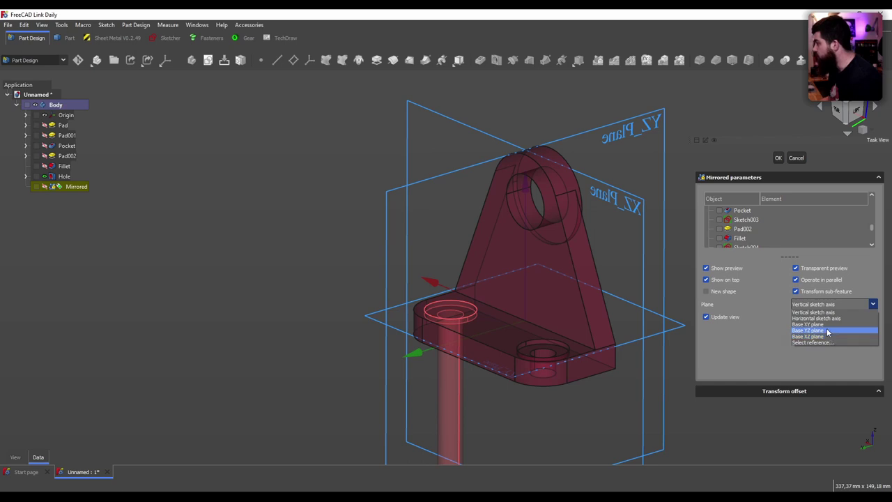
left_click(828, 331)
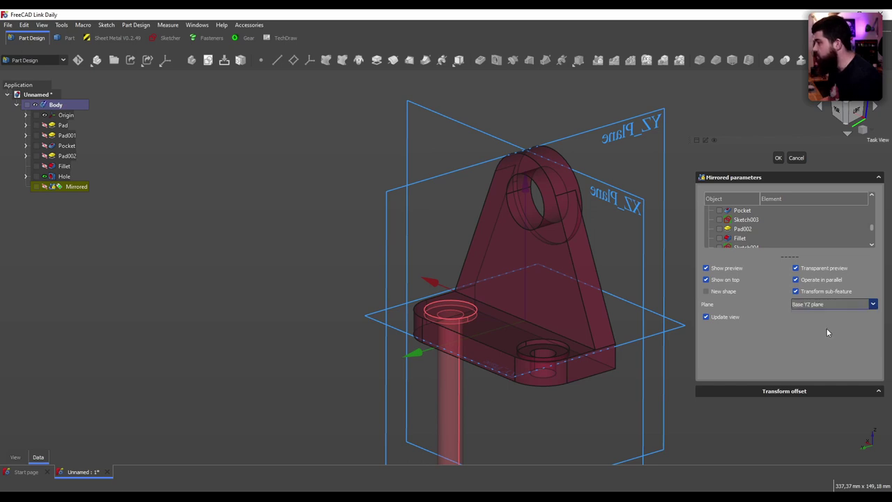
mouse_move(260, 323)
middle_mouse_down()
mouse_move(497, 330)
mouse_move(375, 339)
mouse_move(285, 322)
mouse_move(309, 328)
middle_mouse_up()
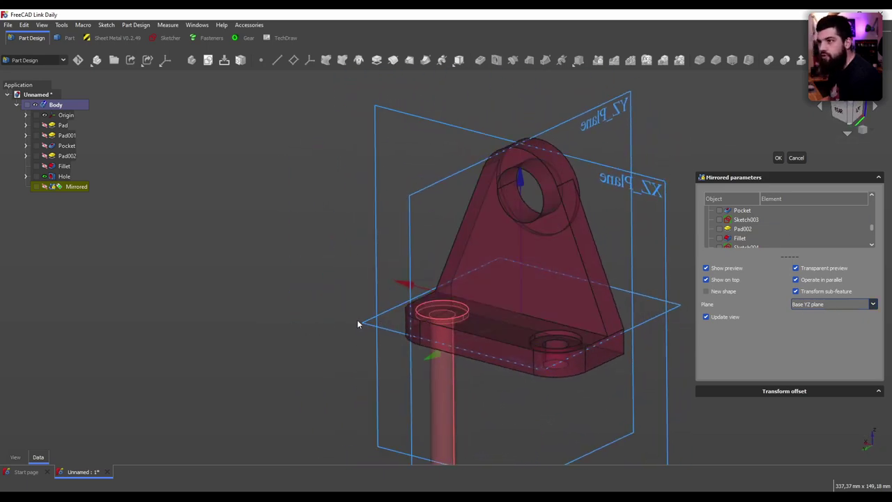
mouse_move(627, 364)
middle_mouse_down()
mouse_move(627, 397)
mouse_move(631, 265)
middle_mouse_up()
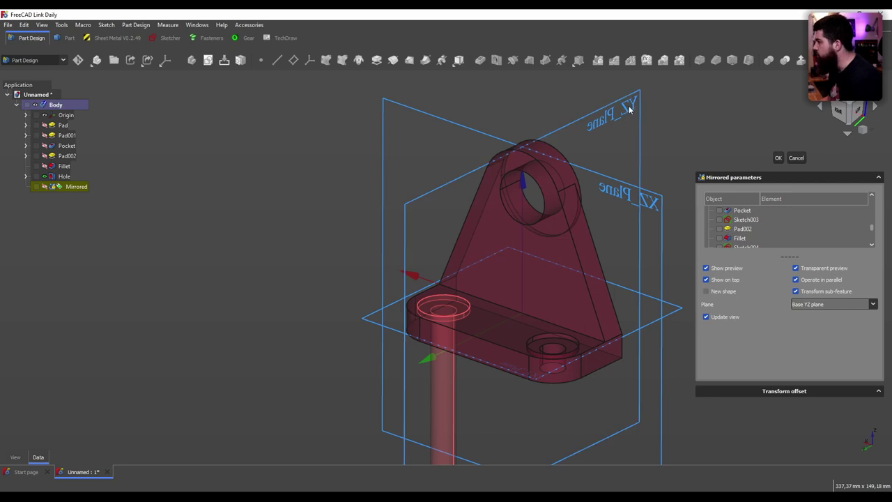
left_click(778, 158)
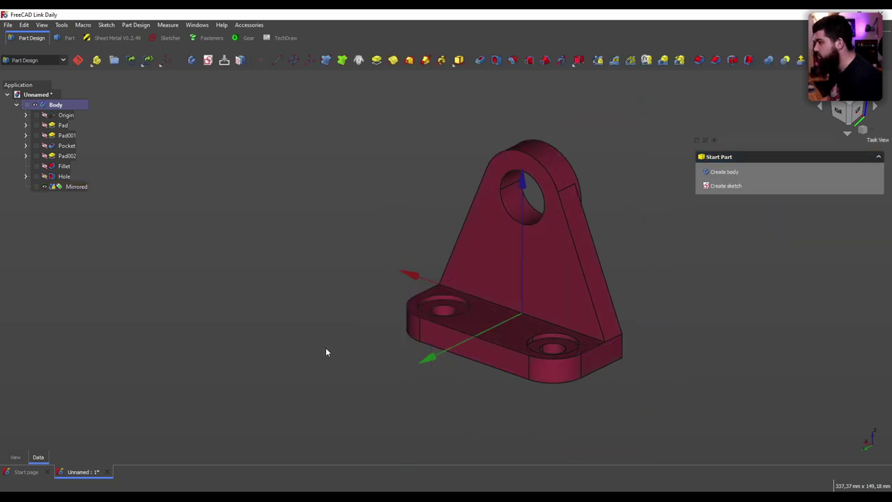
- Orbit the bracket to inspect both counterbored holes
mouse_move(325, 347)
middle_mouse_down()
mouse_move(548, 355)
mouse_move(718, 332)
mouse_move(229, 365)
mouse_move(397, 362)
mouse_move(568, 342)
mouse_move(579, 352)
mouse_move(335, 360)
mouse_move(437, 214)
mouse_move(416, 347)
mouse_move(592, 370)
mouse_move(290, 369)
mouse_move(313, 361)
mouse_move(316, 271)
middle_mouse_up()
mouse_move(280, 227)
middle_mouse_down()
mouse_move(329, 237)
mouse_move(262, 254)
middle_mouse_up()
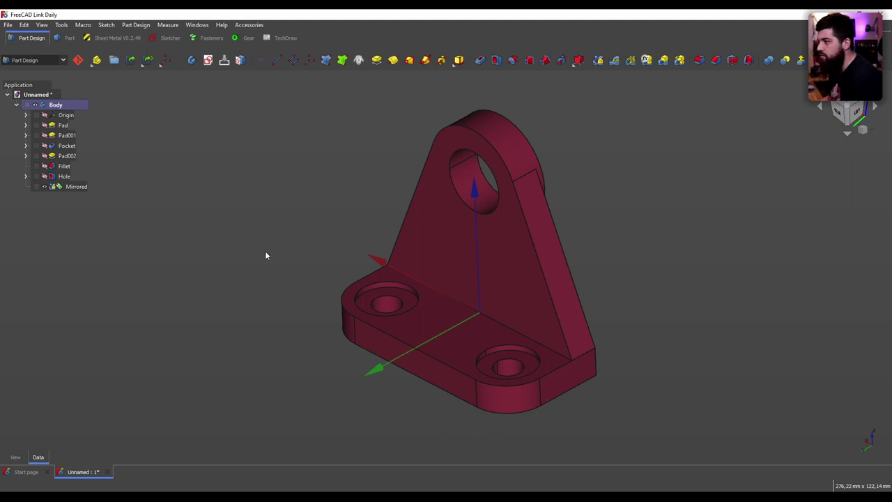
mouse_move(249, 321)
middle_mouse_down()
mouse_move(506, 325)
mouse_move(313, 322)
middle_mouse_up()
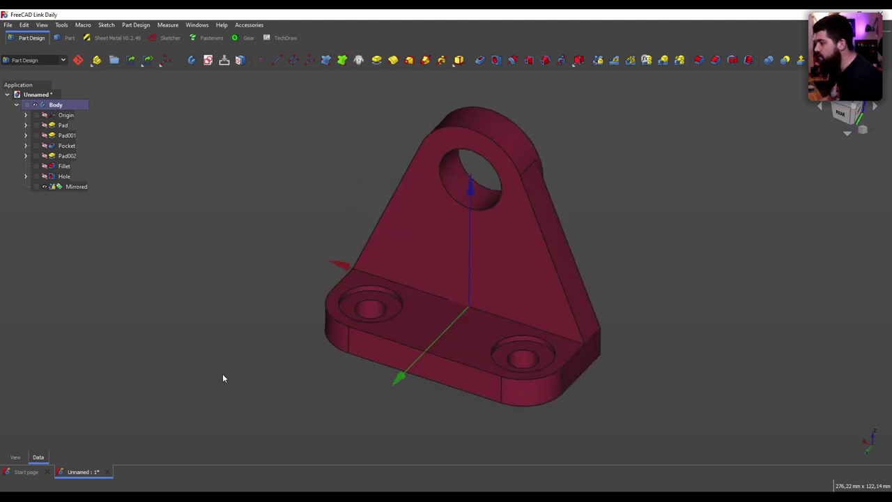
mouse_move(222, 378)
middle_mouse_down()
mouse_move(664, 295)
mouse_move(619, 288)
mouse_move(662, 254)
middle_mouse_up()
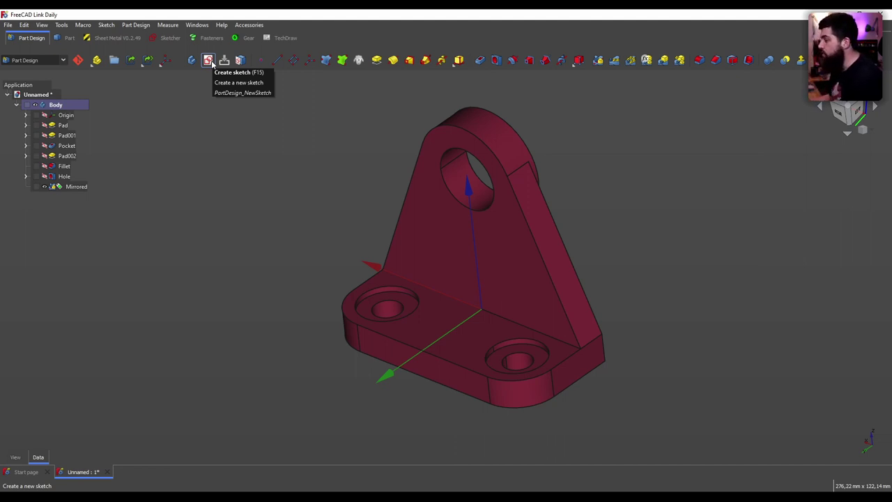
- Create a new sketch attached to YZ_Plane
left_click(211, 62)
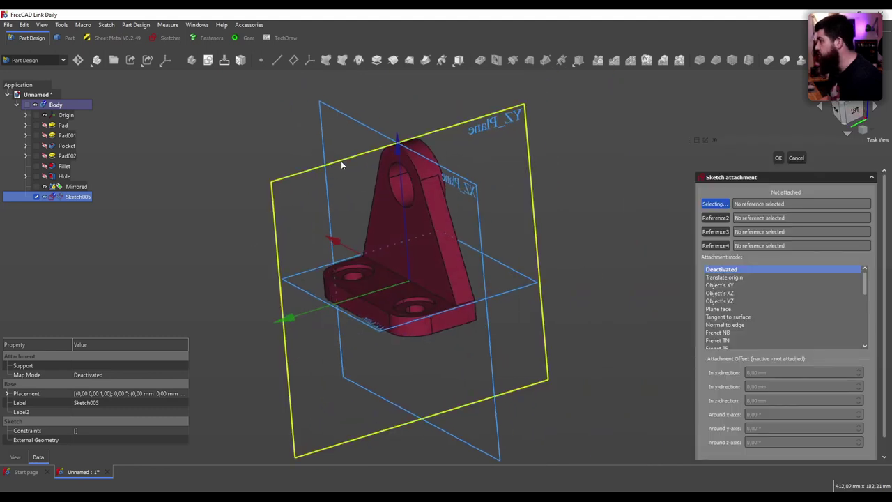
left_click(341, 165)
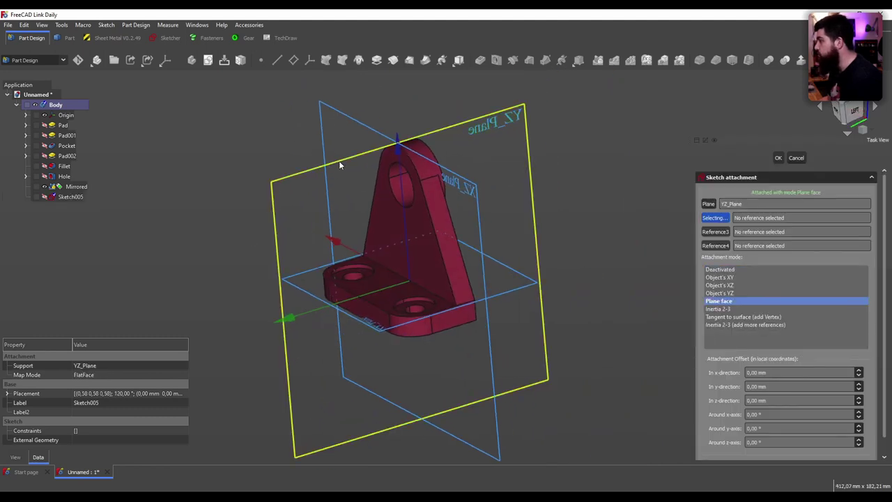
left_click(773, 161)
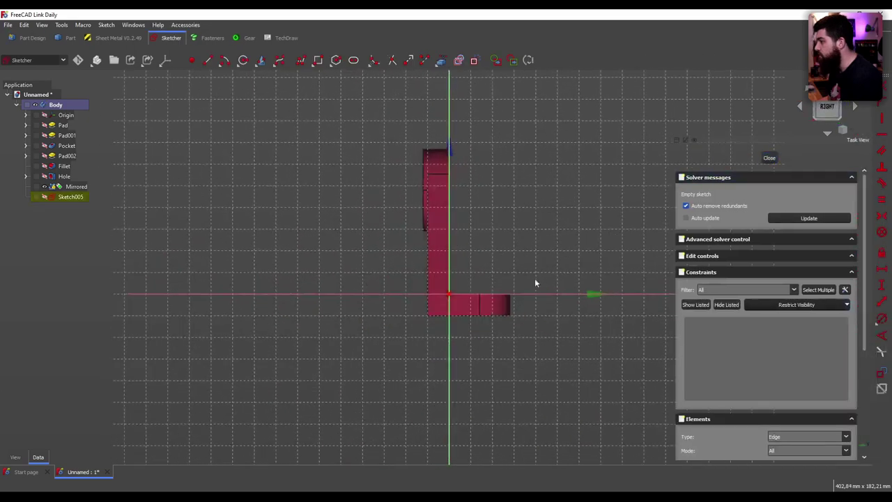
- Draw a closed right triangle from the origin up the upright and back along the base
scroll(534, 278, "up", 3)
left_click(247, 66)
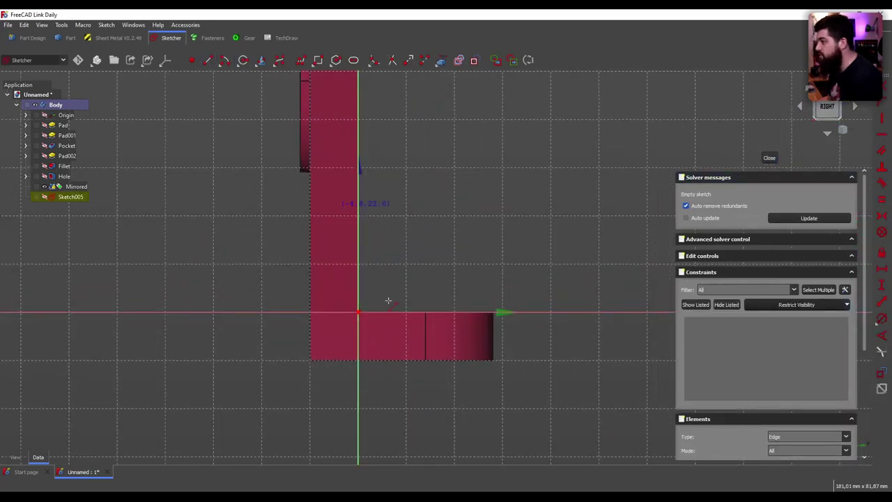
left_click(358, 312)
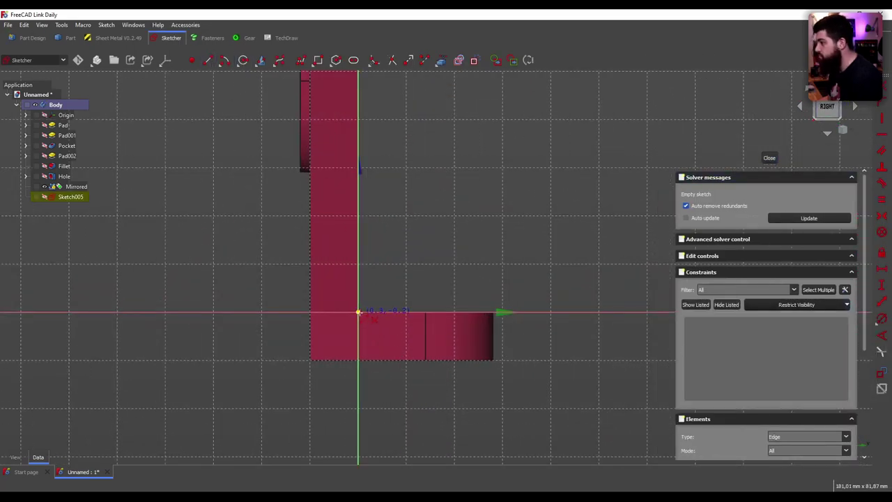
left_click(358, 183)
left_click(511, 311)
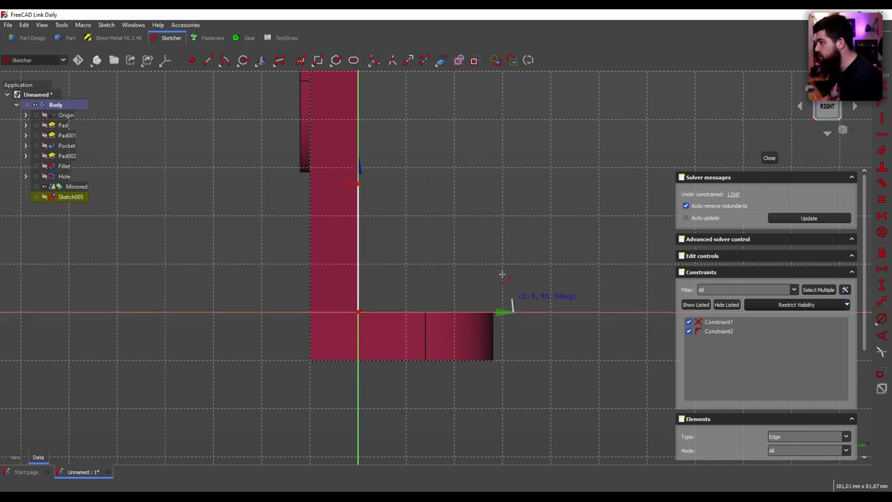
left_click(358, 184)
left_click(512, 311)
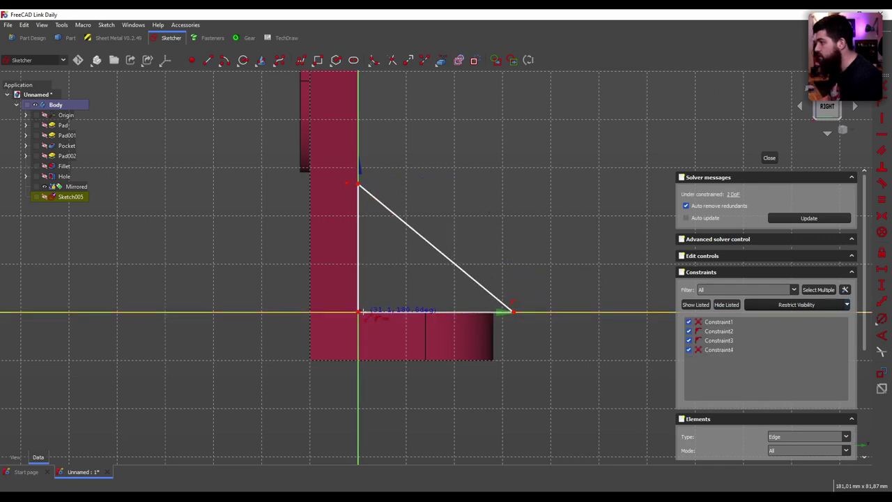
left_click(358, 311)
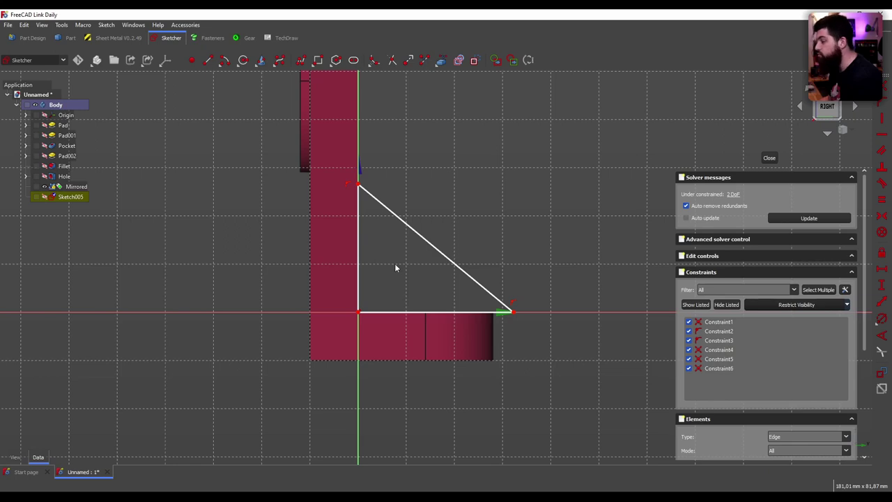
- Drag the triangle's lower corner to the base plate's end and select its vertical edge
left_click_drag(511, 311, 494, 312)
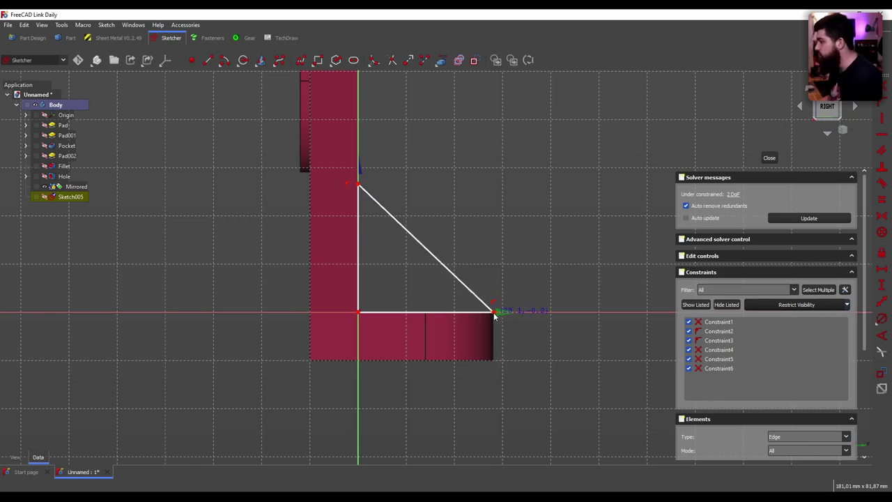
left_click(358, 236)
left_click(376, 235)
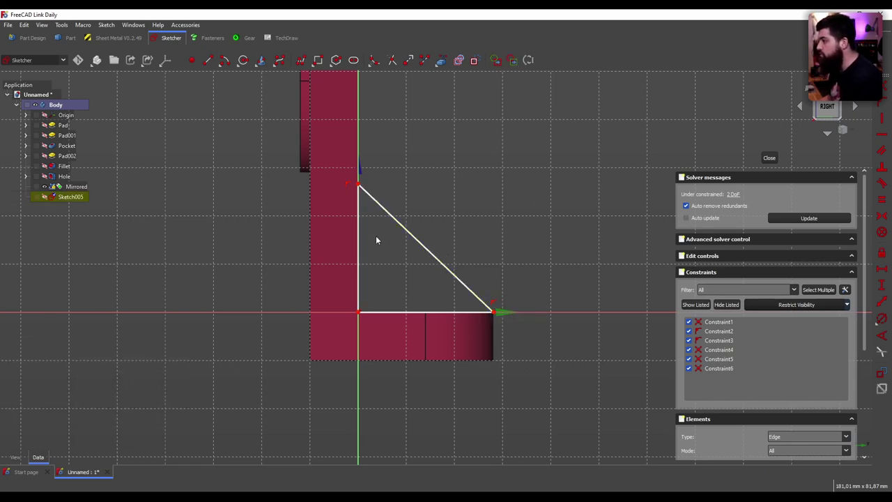
left_click(357, 234)
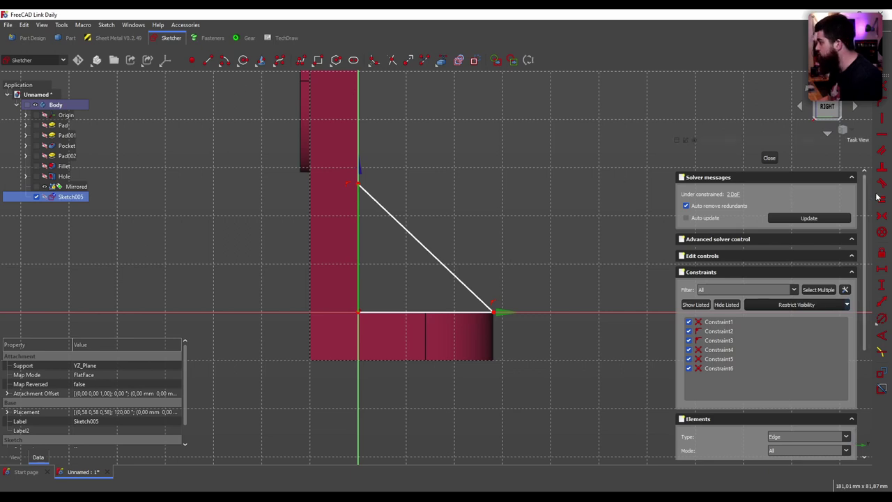
- Constrain the triangle's vertical edge to 30 mm, discarding a trial base length constraint
left_click(881, 285)
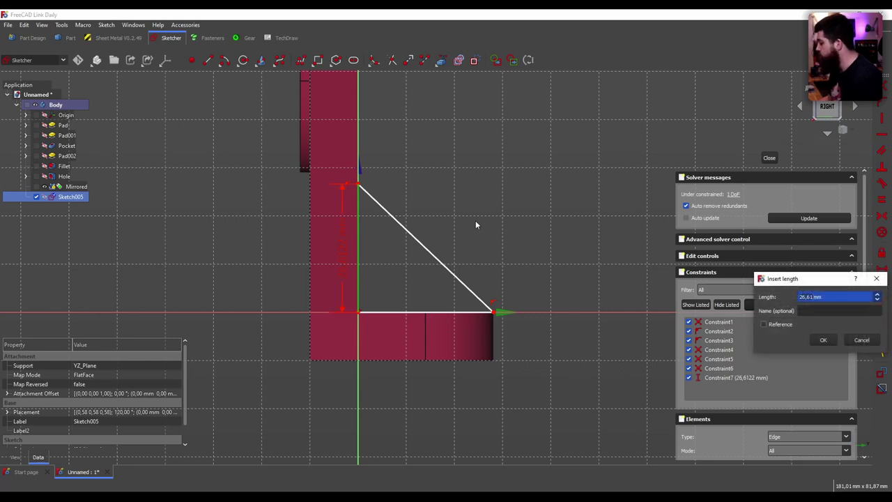
key("Return")
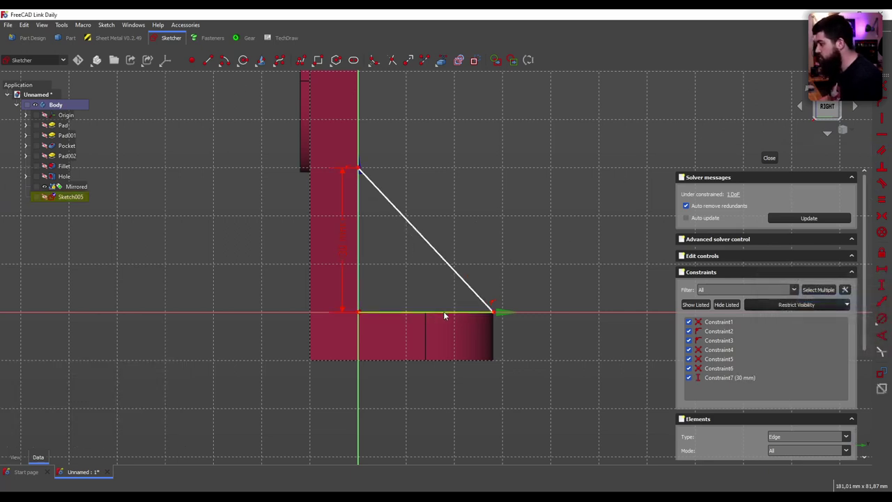
left_click(444, 312)
left_click(881, 269)
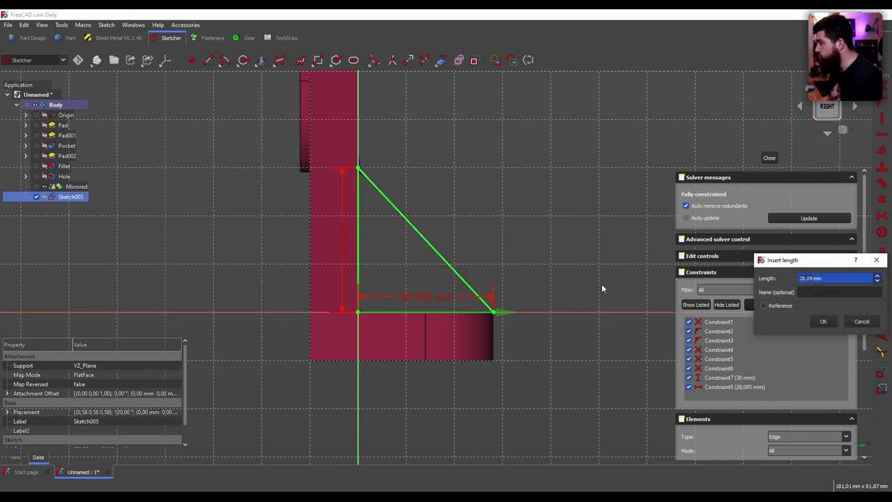
type("0")
key("Return")
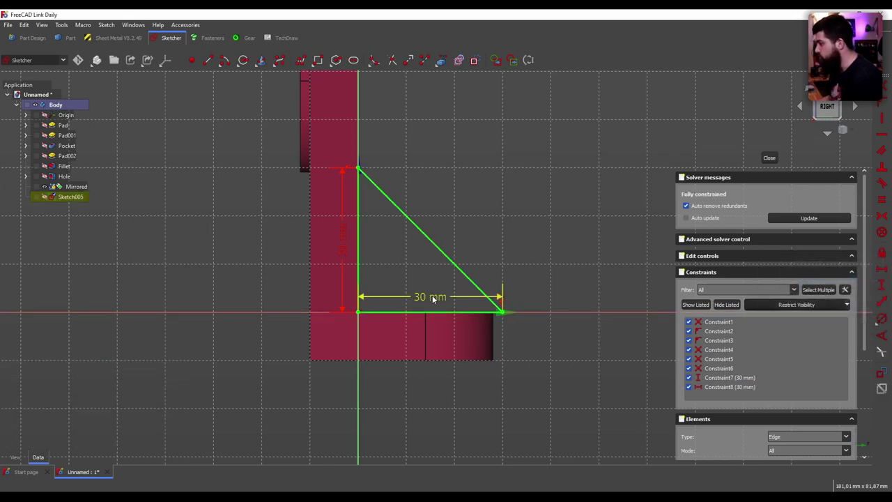
key("Delete")
scroll(499, 338, "up", 3)
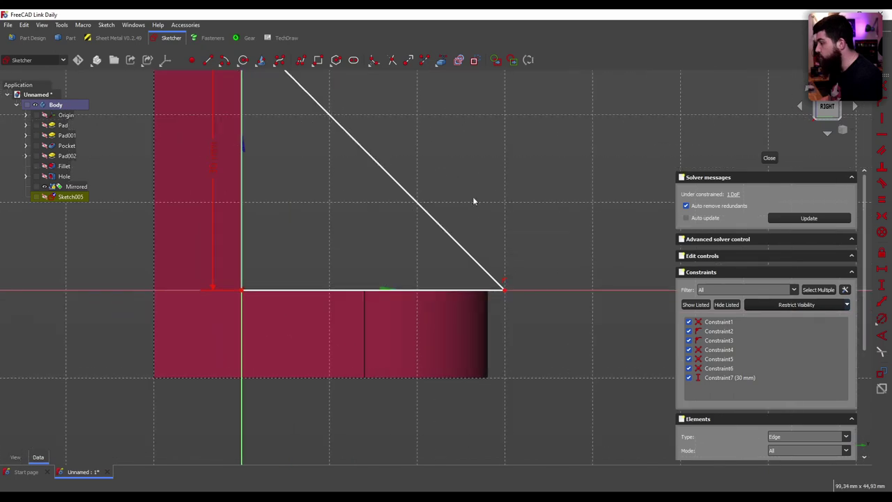
- Pin the triangle's corner onto the plate's external end edge and close the sketch
left_click(440, 63)
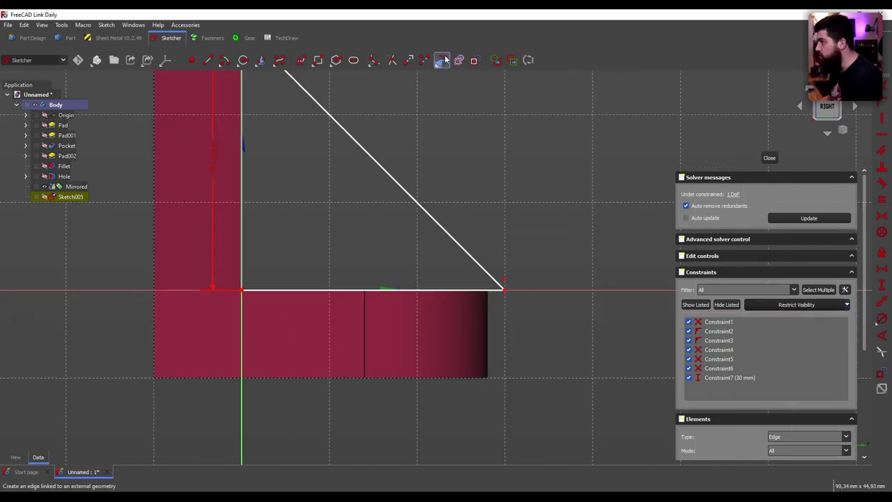
left_click(490, 321)
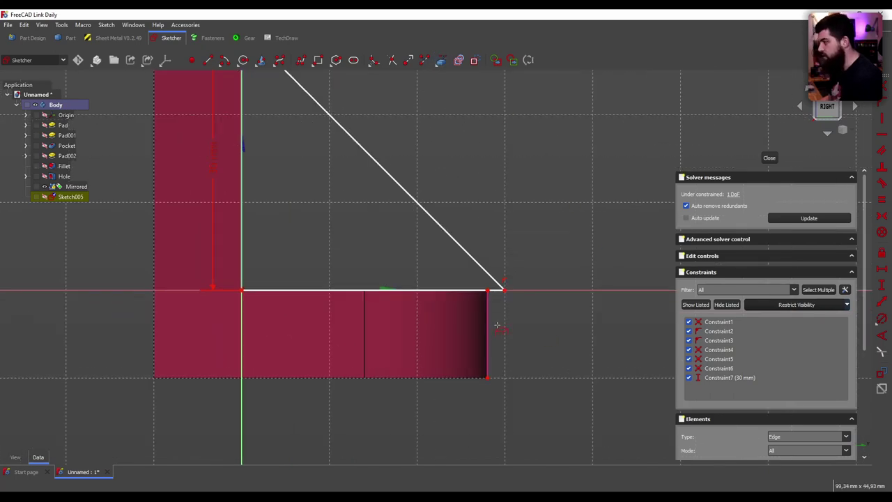
left_click(506, 293)
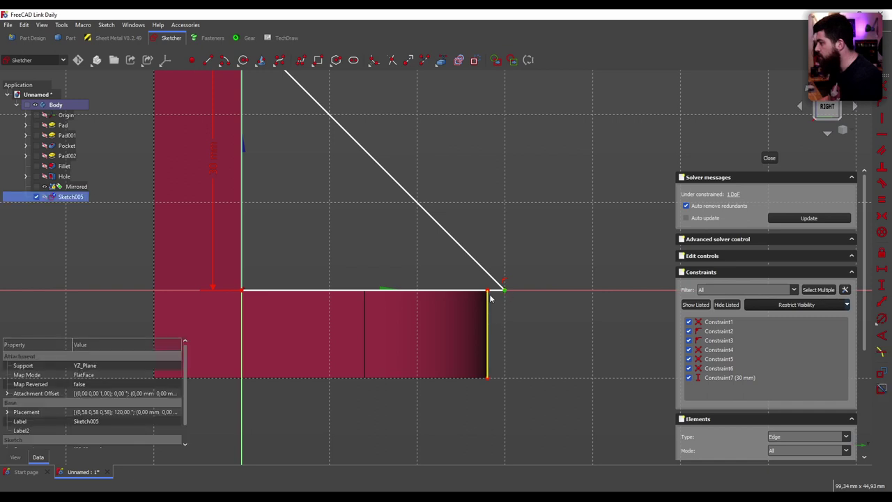
scroll(451, 305, "down", 3)
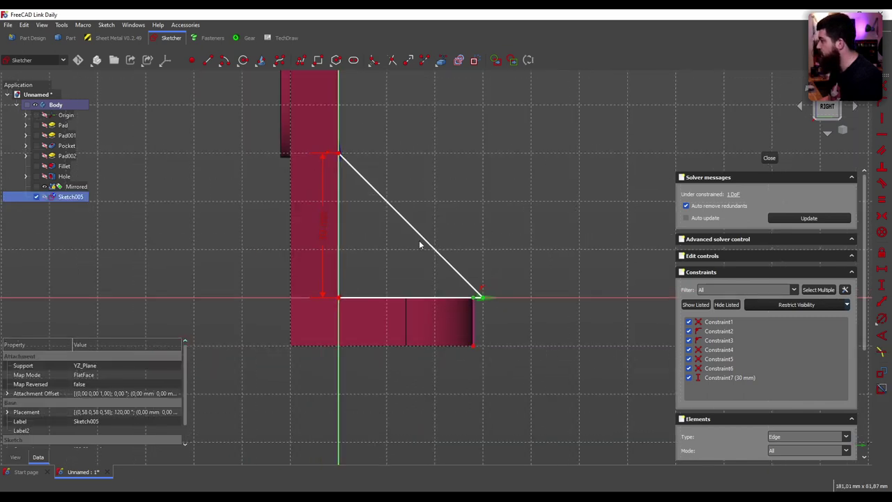
scroll(419, 240, "up", 2)
left_click(884, 85)
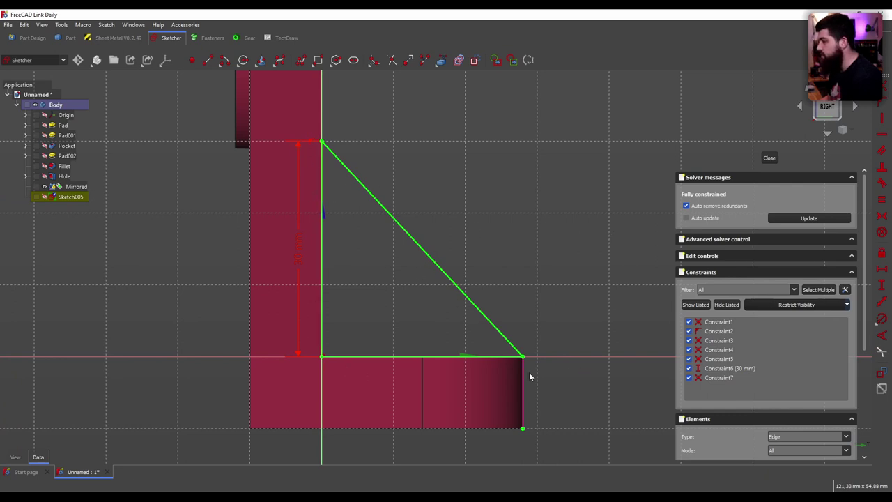
scroll(538, 331, "down", 3)
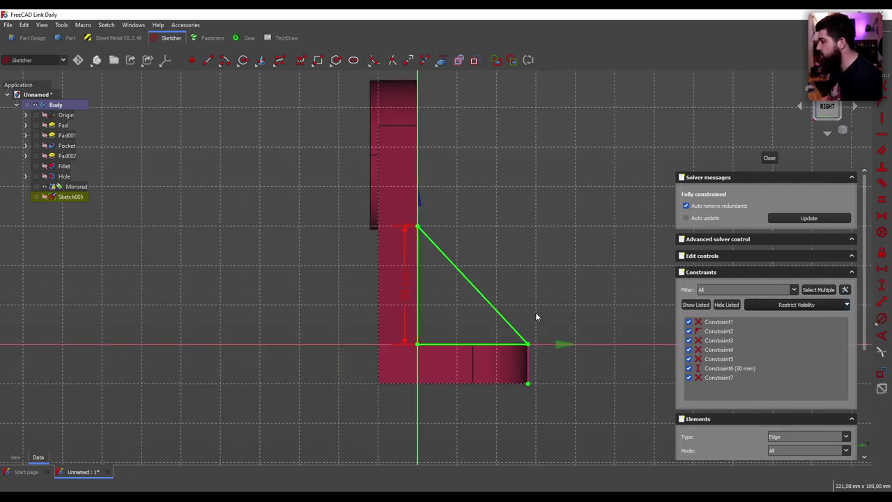
left_click(770, 158)
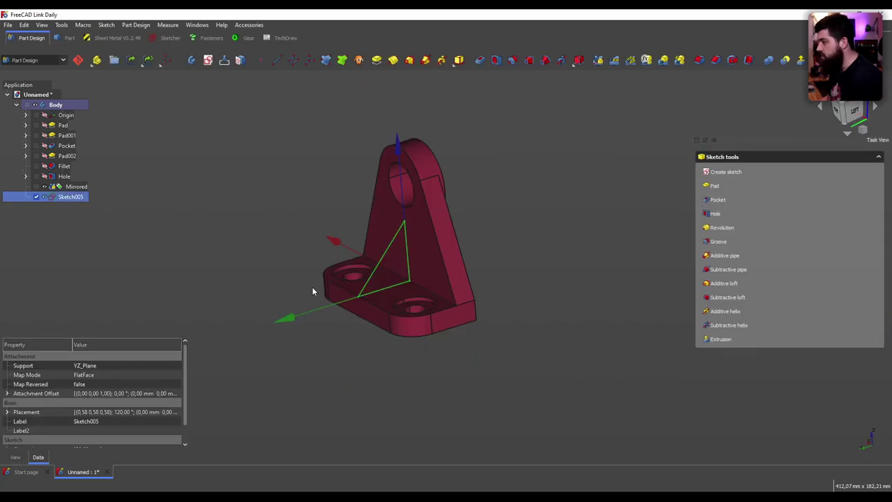
- Pad Sketch005 into a 10 mm rib and orbit around the preview
scroll(312, 291, "up", 2)
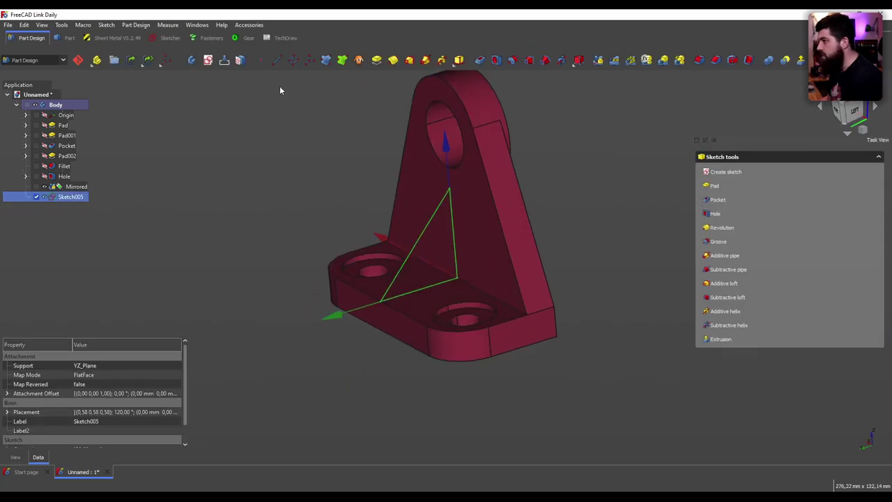
left_click(376, 60)
mouse_move(322, 196)
middle_mouse_down()
mouse_move(307, 276)
mouse_move(437, 307)
mouse_move(344, 283)
mouse_move(360, 357)
mouse_move(478, 351)
mouse_move(454, 353)
middle_mouse_up()
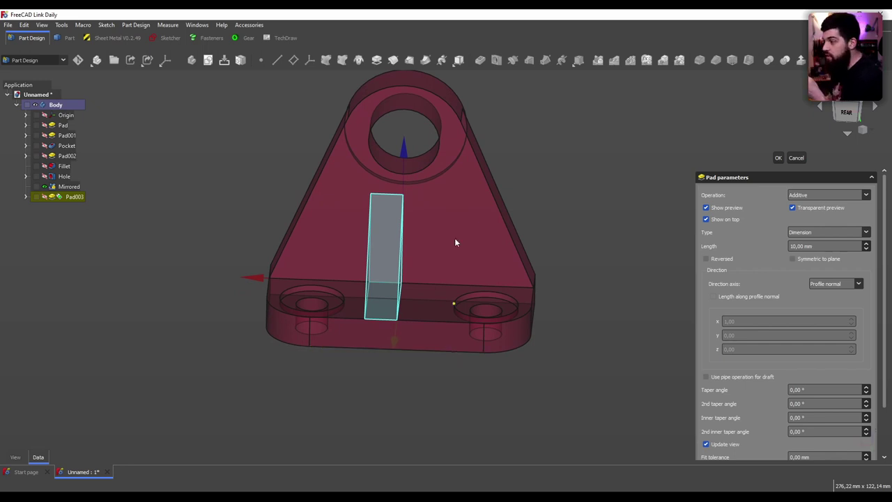
mouse_move(646, 318)
middle_mouse_down()
mouse_move(494, 334)
mouse_move(436, 119)
middle_mouse_up()
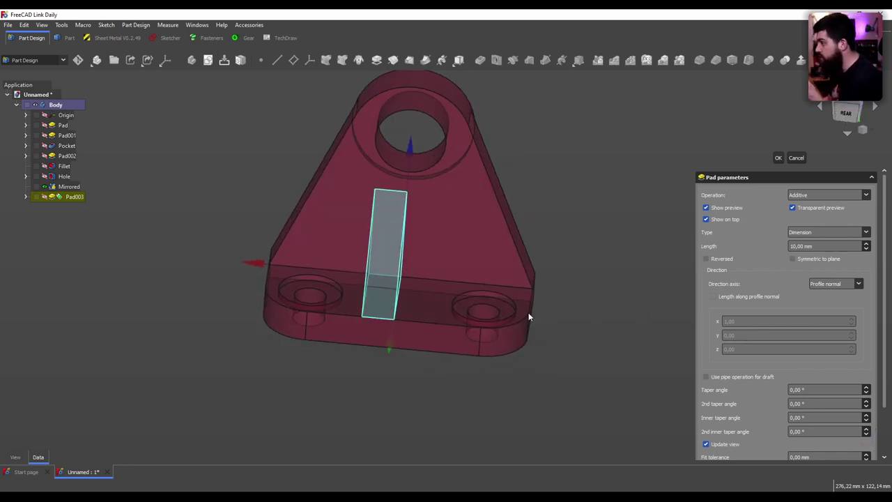
mouse_move(528, 317)
middle_mouse_down()
mouse_move(590, 235)
mouse_move(586, 207)
middle_mouse_up()
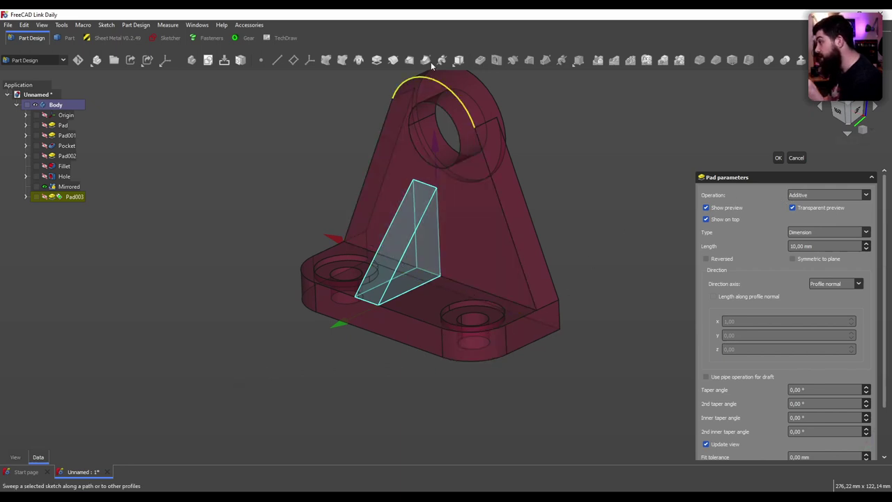
mouse_move(429, 249)
middle_mouse_down()
mouse_move(375, 348)
mouse_move(455, 352)
mouse_move(378, 354)
middle_mouse_up()
mouse_move(513, 371)
middle_mouse_down()
mouse_move(579, 146)
mouse_move(558, 146)
middle_mouse_up()
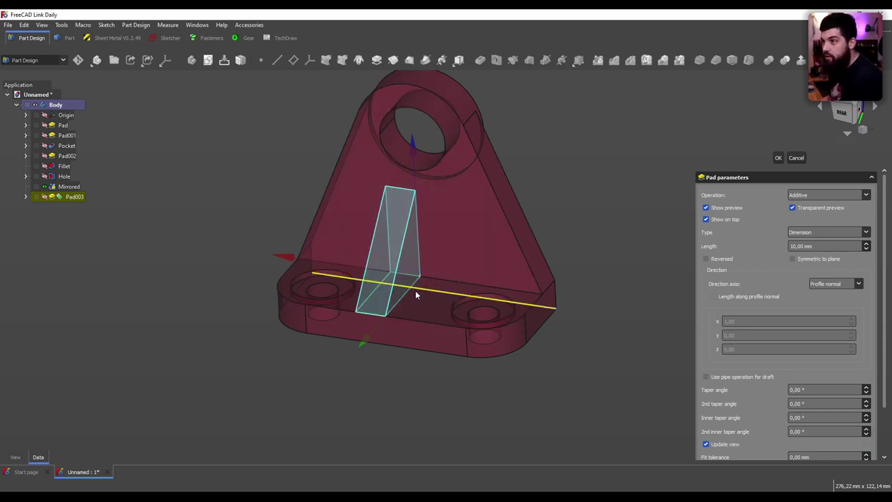
scroll(381, 265, "up", 2)
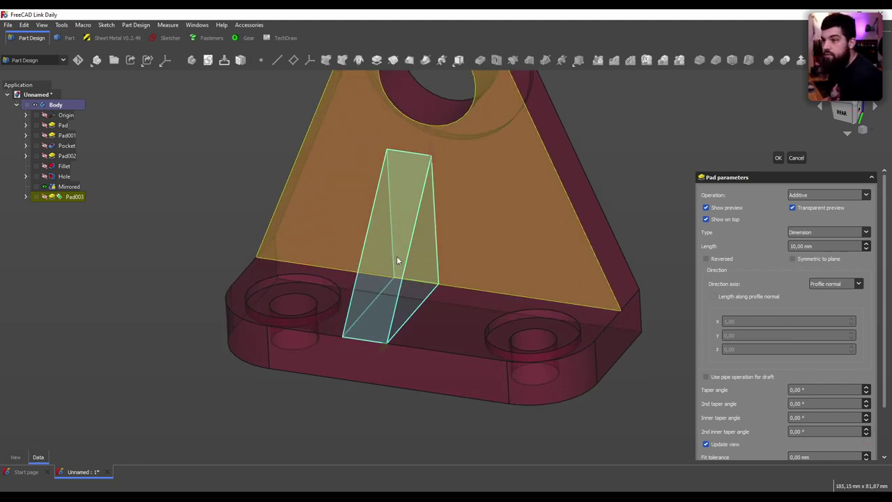
- Make the rib pad symmetric to plane and settle its Length at 10 mm
left_click(812, 262)
mouse_move(490, 251)
middle_mouse_down()
mouse_move(431, 399)
mouse_move(582, 376)
mouse_move(351, 401)
middle_mouse_up()
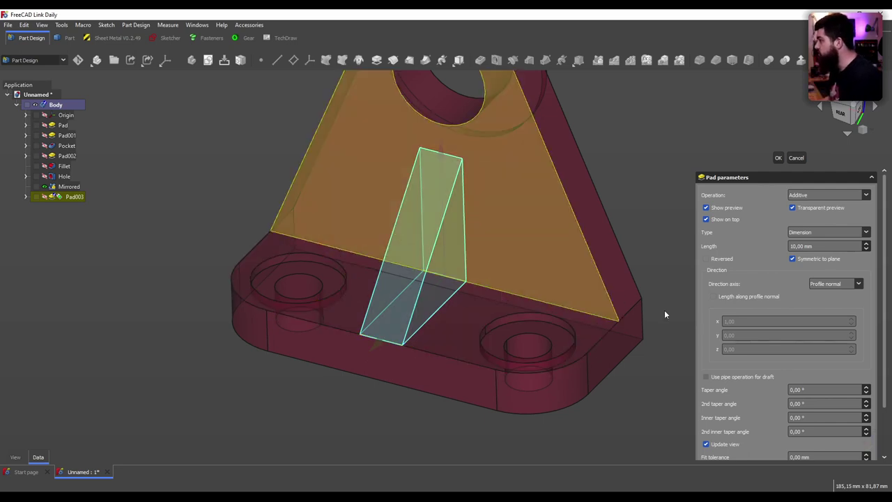
left_click(866, 245)
left_click(866, 245)
left_click(866, 245)
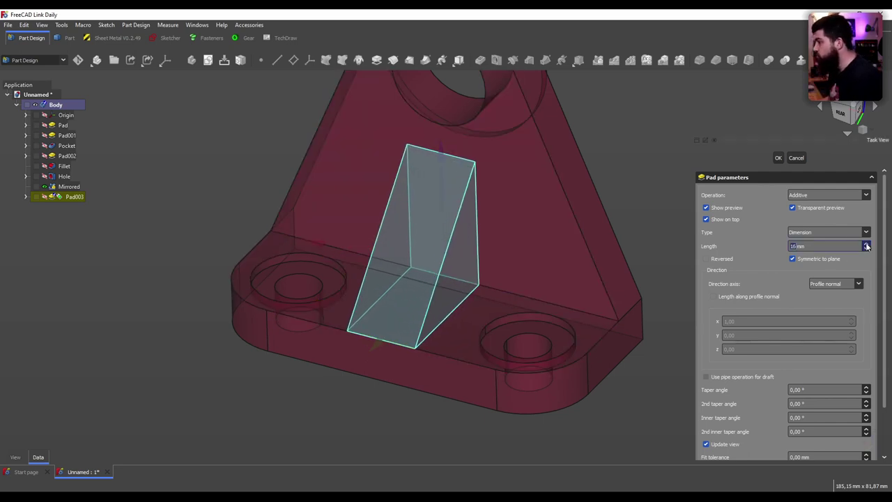
left_click(866, 245)
left_click(866, 245)
left_click(866, 245)
left_click(865, 245)
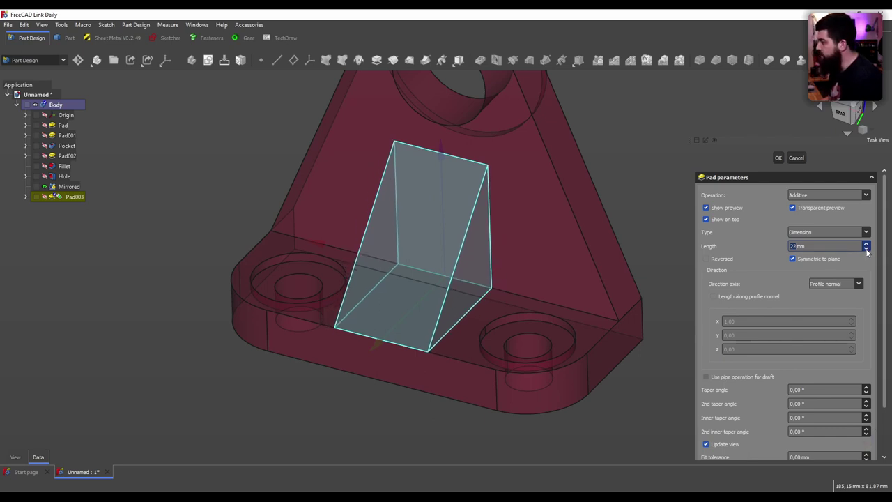
left_click(866, 249)
left_click(866, 249)
left_click(866, 249)
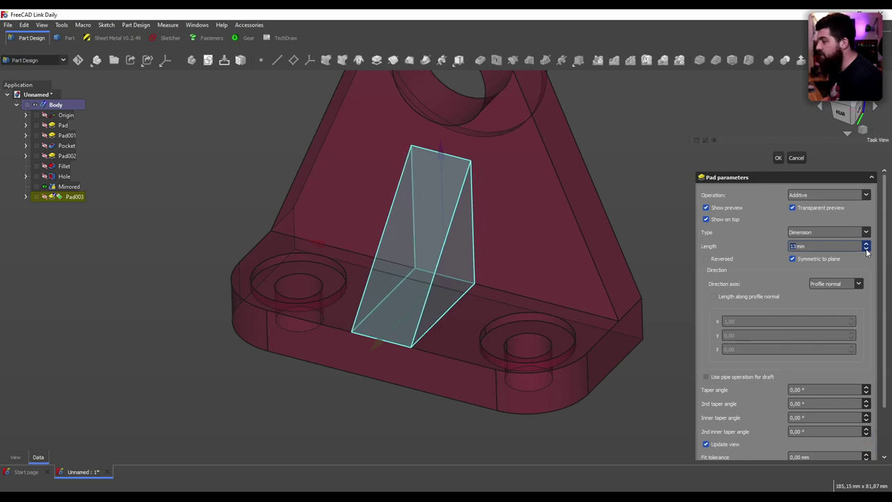
left_click(866, 250)
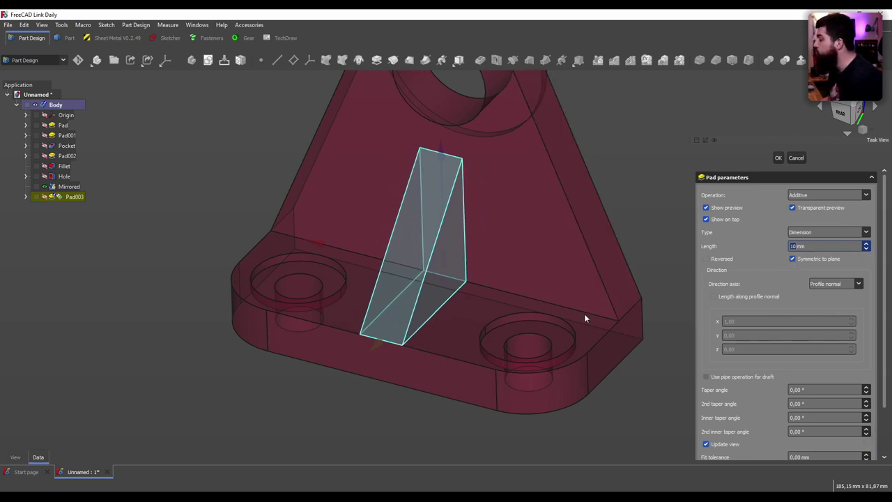
mouse_move(584, 318)
middle_mouse_down()
mouse_move(372, 416)
mouse_move(564, 420)
mouse_move(566, 395)
middle_mouse_up()
mouse_move(695, 237)
middle_mouse_down()
mouse_move(607, 167)
mouse_move(613, 172)
middle_mouse_up()
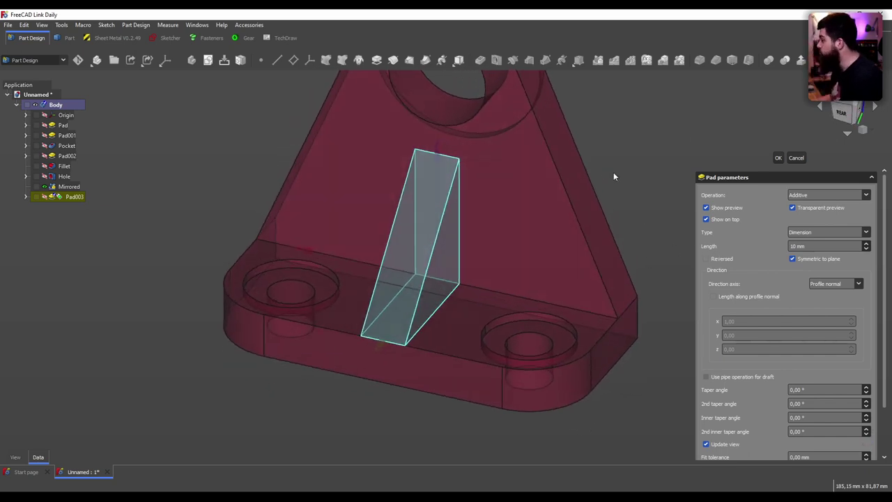
- Confirm Pad003 and orbit out to view the whole bracket
left_click(776, 157)
scroll(485, 243, "down", 3)
mouse_move(486, 243)
middle_mouse_down()
mouse_move(296, 330)
mouse_move(588, 333)
mouse_move(648, 325)
mouse_move(476, 338)
mouse_move(309, 333)
mouse_move(663, 293)
mouse_move(470, 313)
mouse_move(362, 295)
mouse_move(673, 284)
mouse_move(559, 372)
mouse_move(506, 372)
mouse_move(511, 196)
mouse_move(413, 273)
mouse_move(504, 174)
mouse_move(299, 339)
mouse_move(337, 258)
middle_mouse_up()
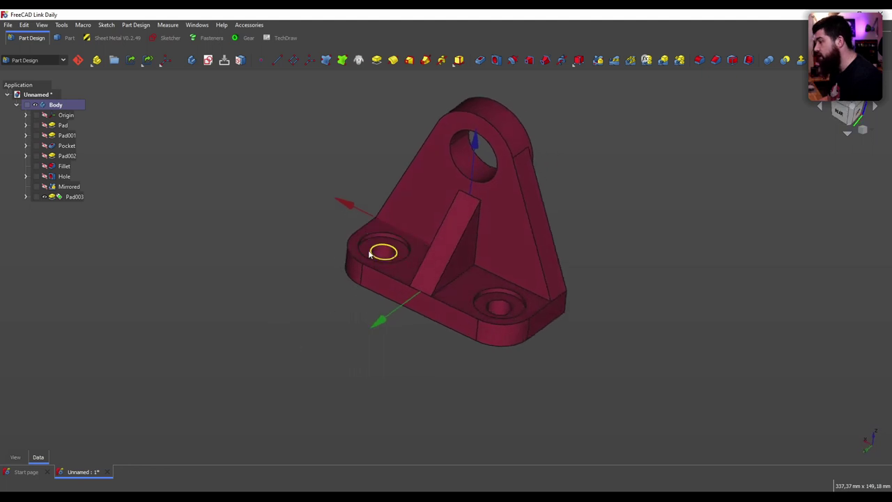
mouse_move(651, 351)
middle_mouse_down()
mouse_move(380, 362)
mouse_move(413, 229)
middle_mouse_up()
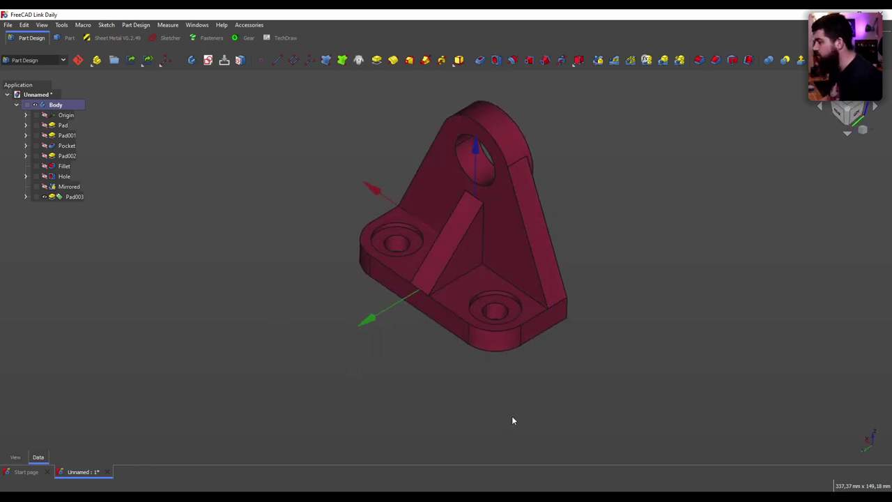
mouse_move(512, 420)
middle_mouse_down()
mouse_move(516, 404)
mouse_move(452, 330)
mouse_move(459, 286)
middle_mouse_up()
scroll(460, 290, "up", 2)
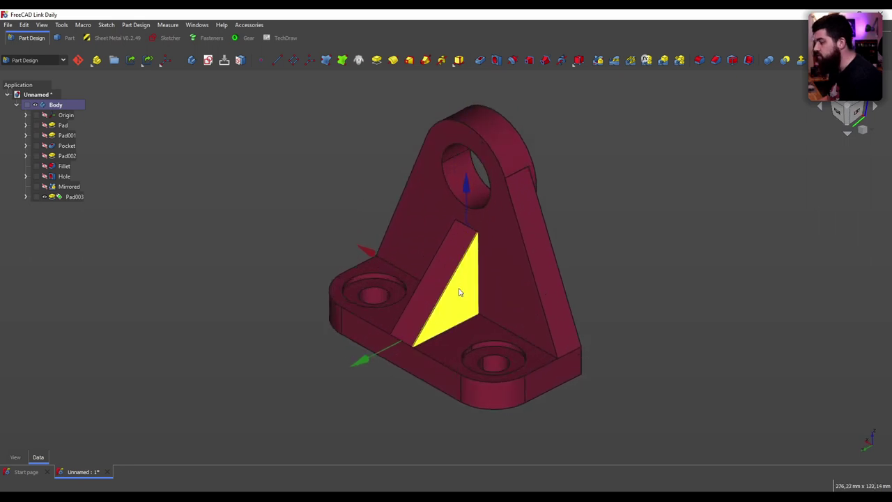